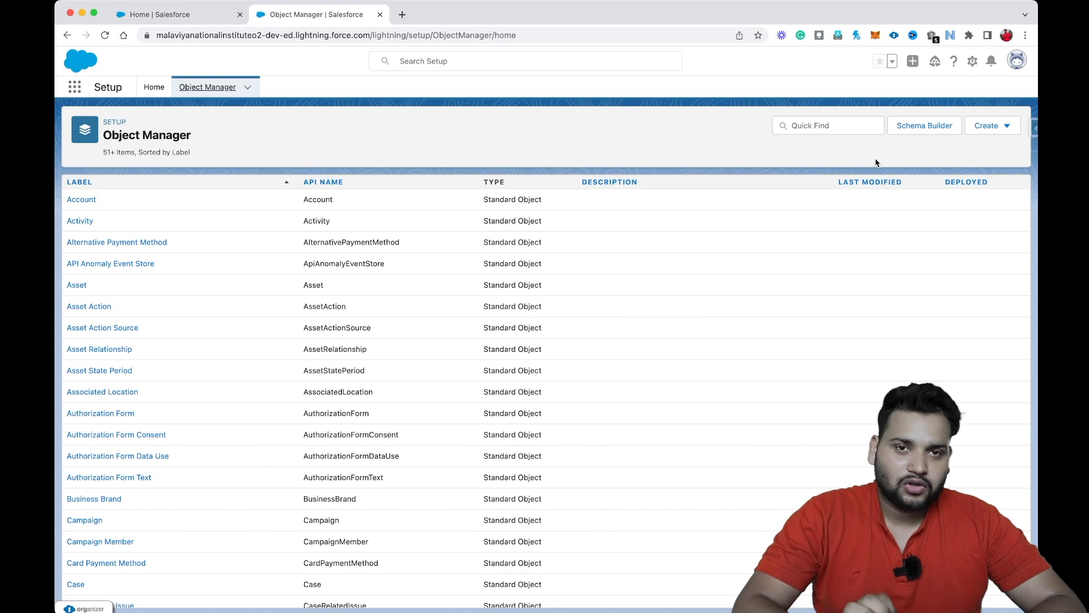
Step: Create a new Screen Flow from the Setup home page
click(154, 87)
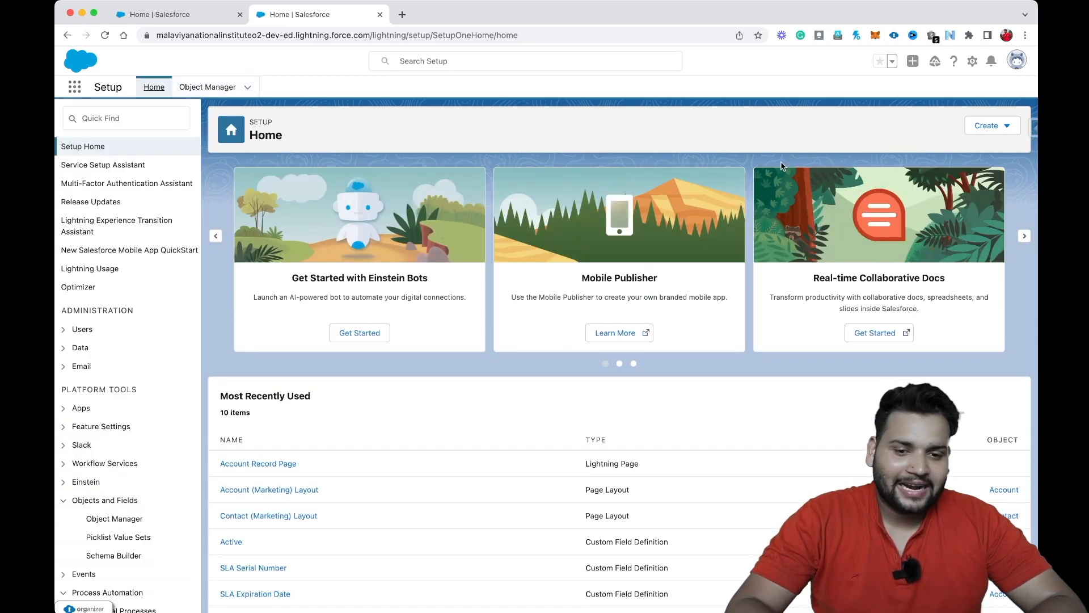
click(1003, 127)
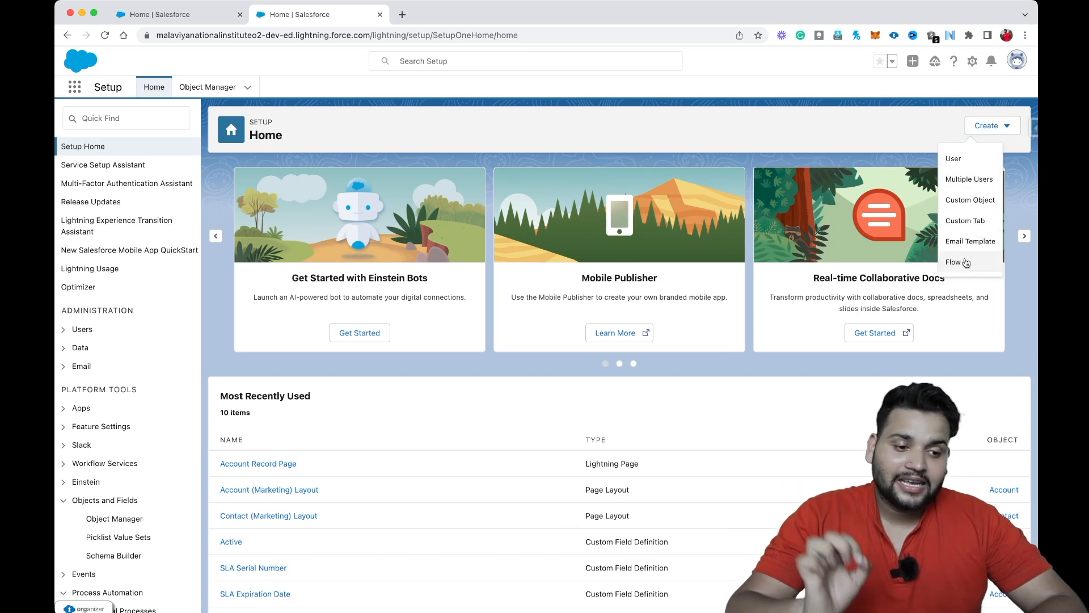
click(966, 263)
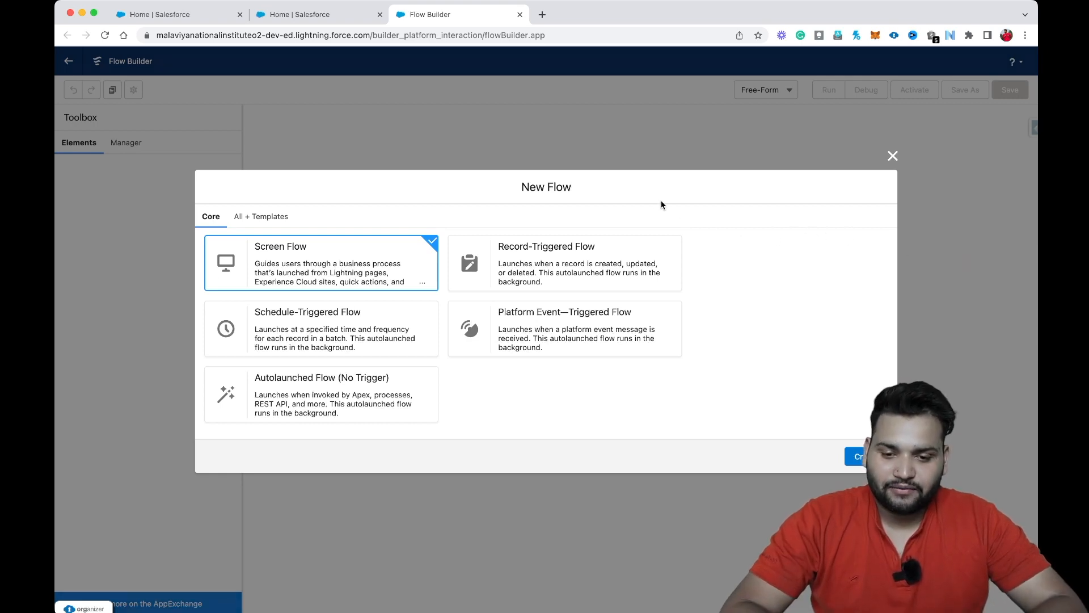
click(868, 460)
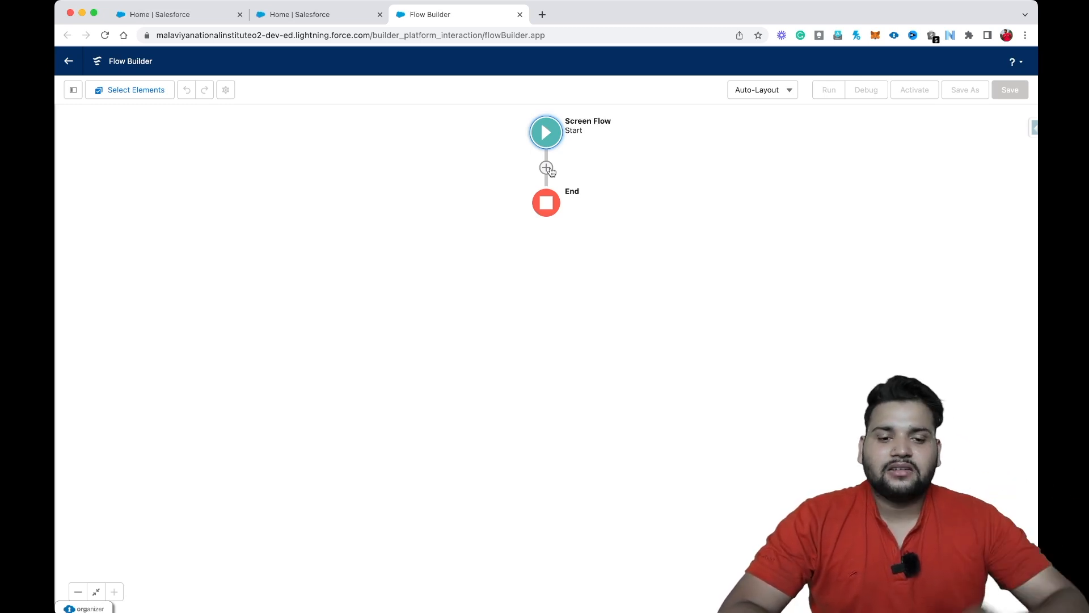
click(548, 168)
click(519, 254)
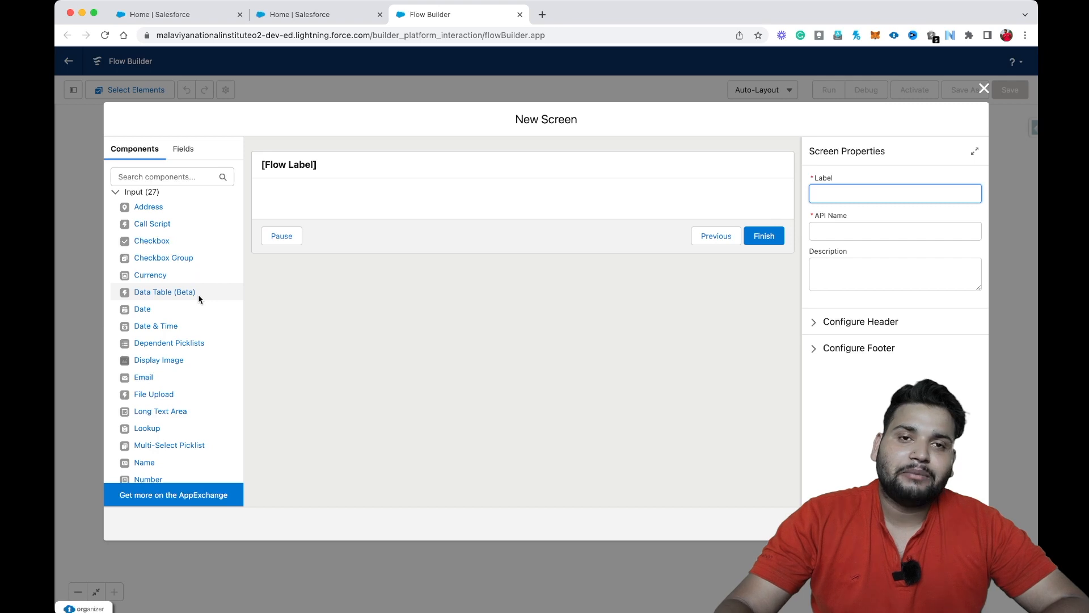
drag(197, 295, 340, 208)
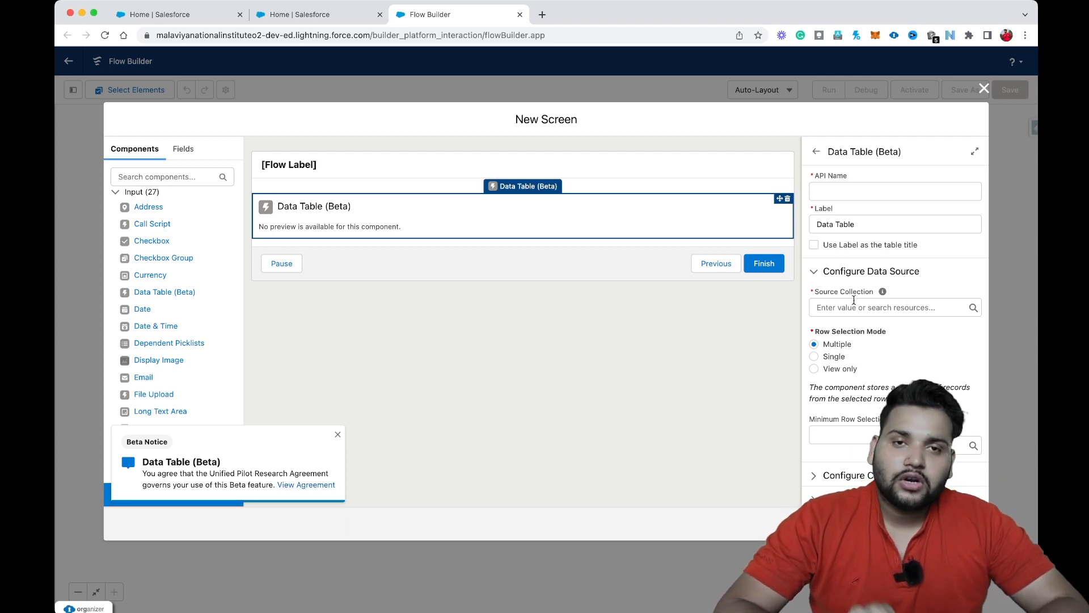
mouse_move(882, 294)
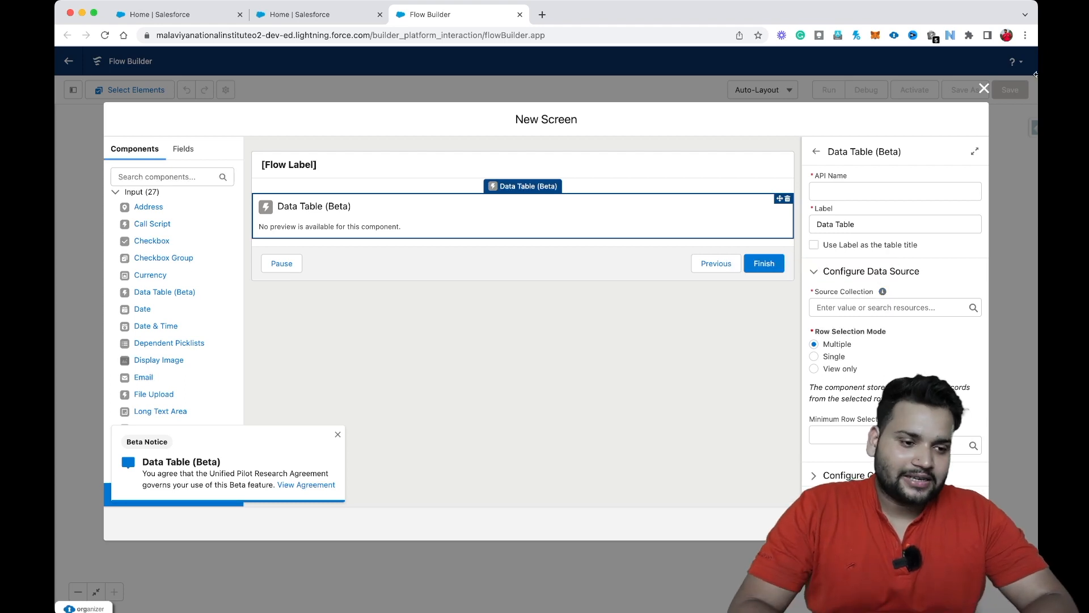
click(983, 89)
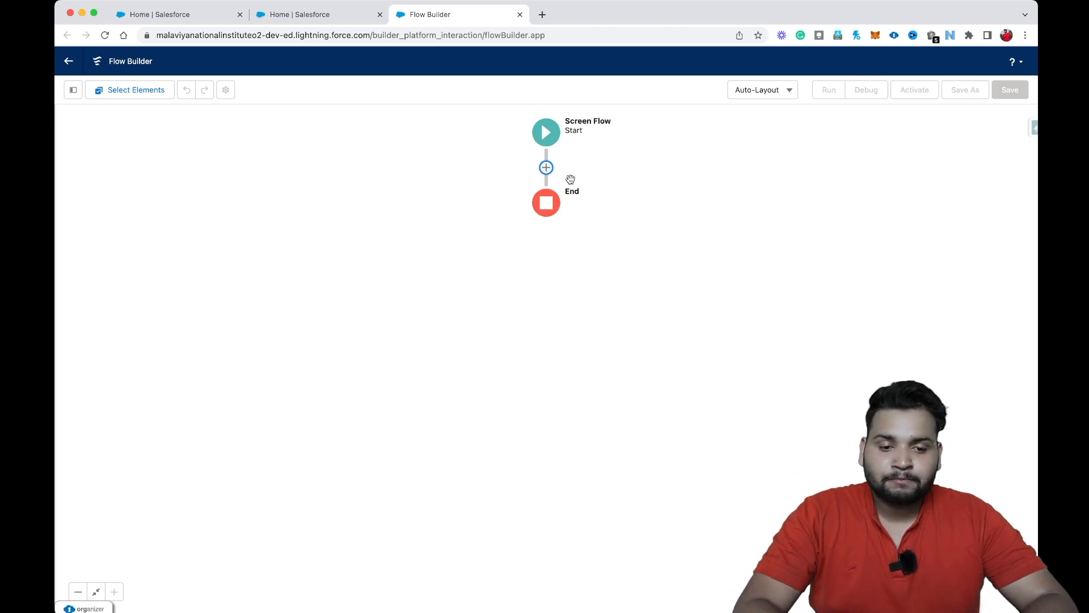
Step: Add a Get Records element between the start and end of the flow
click(546, 167)
scroll(535, 310, down, 3)
scroll(535, 310, up, 2)
click(545, 210)
text(get)
click(499, 238)
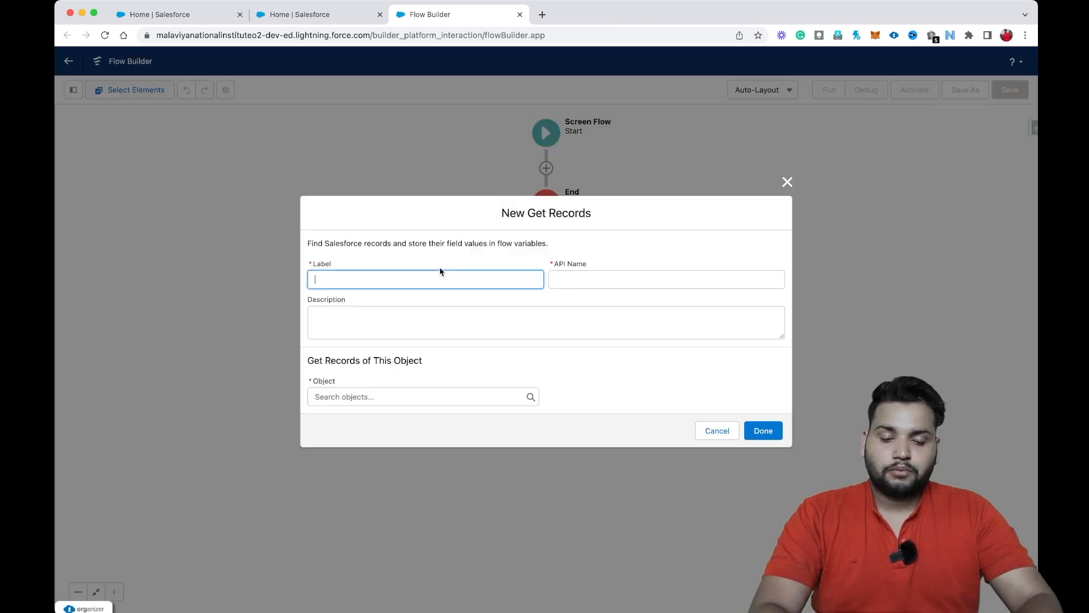
Step: Label the Get Records element Related Contacts and set its object to Contact
text(Re)
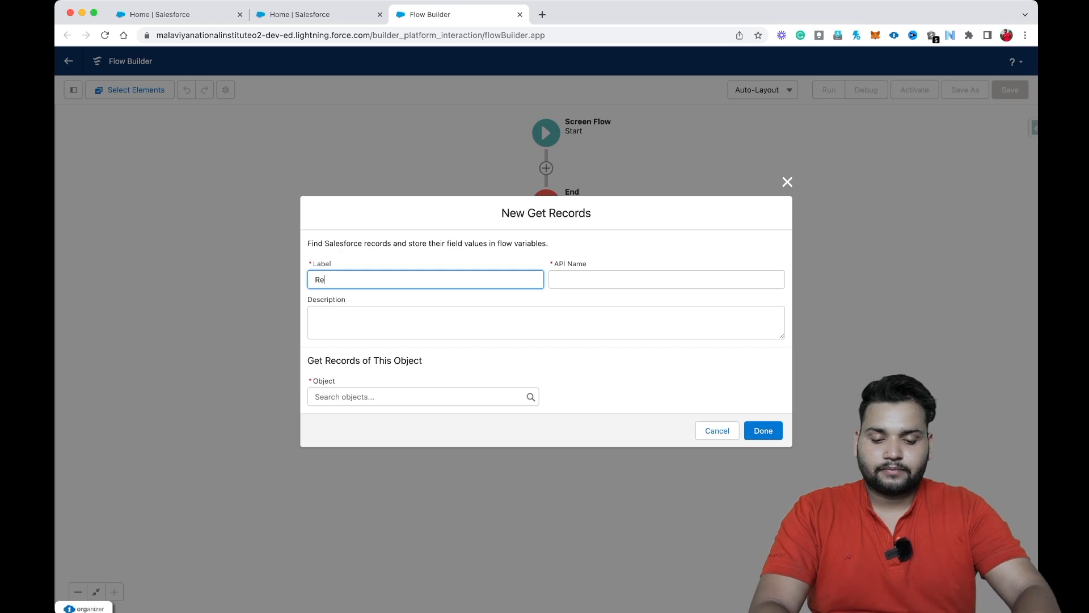
text(lated Contacts)
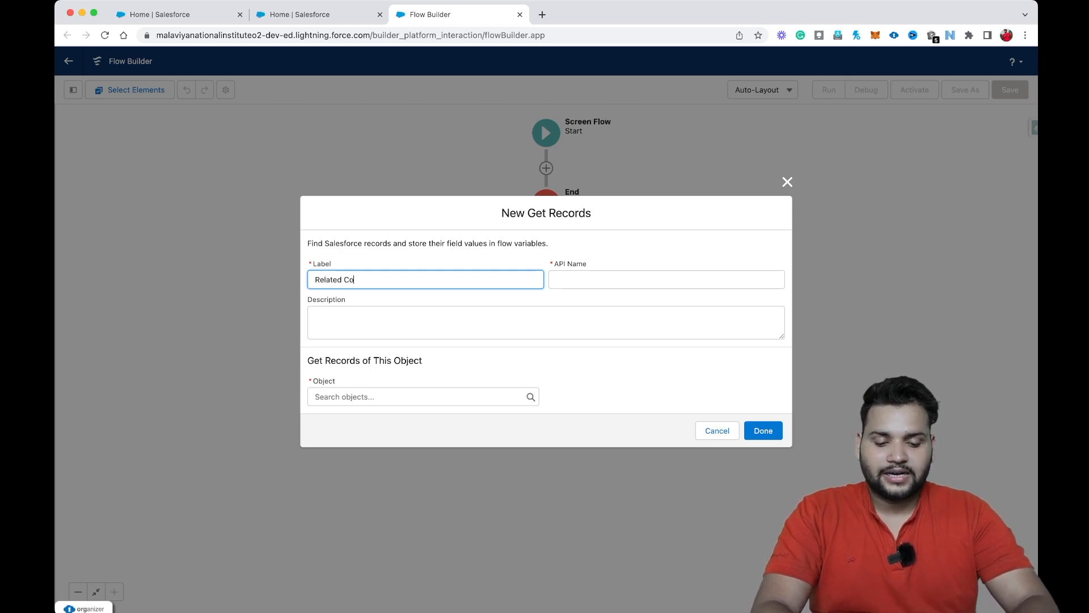
click(589, 292)
click(352, 396)
text(contact)
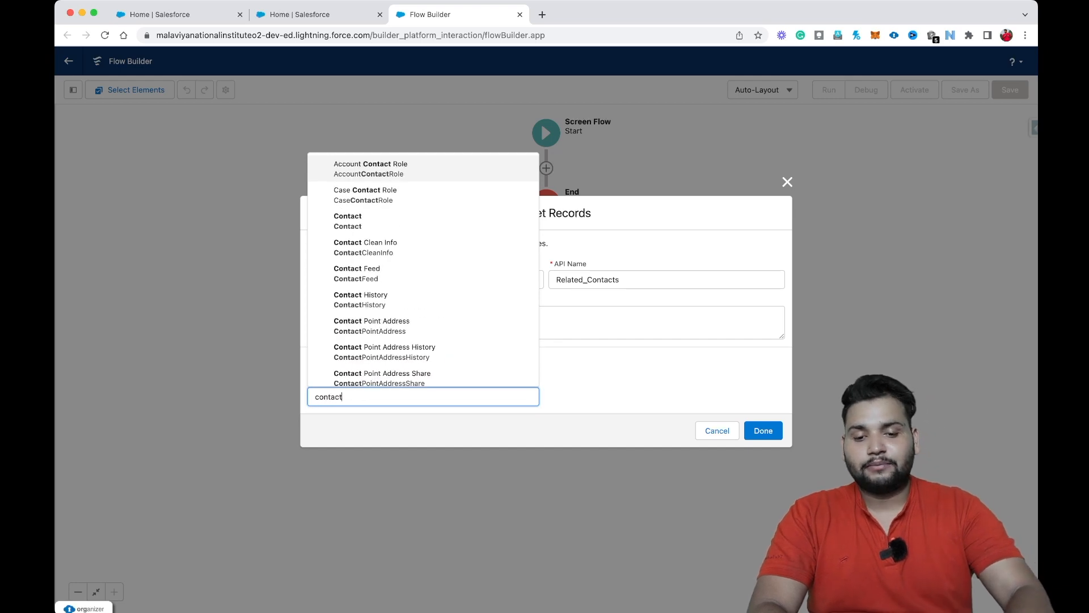
click(574, 306)
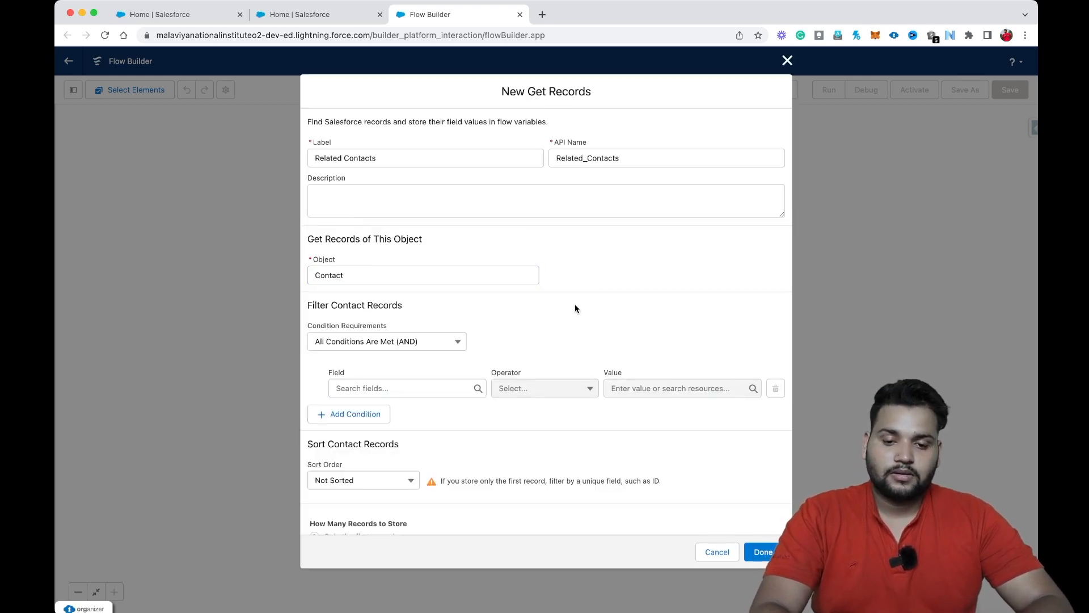
Step: Set the Contact filter condition's field to AccountId
click(392, 388)
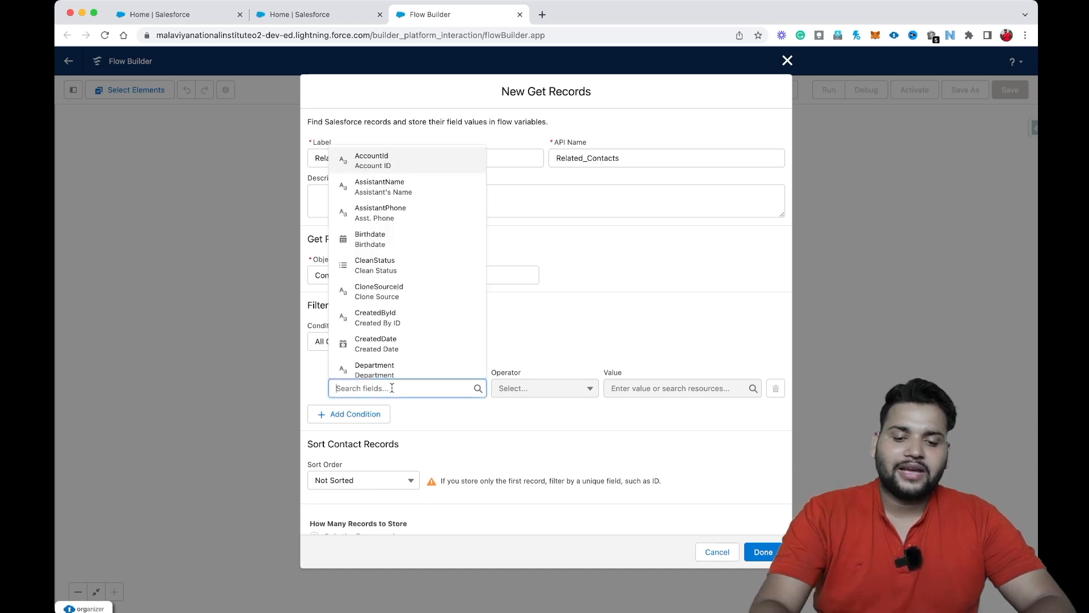
text(Accoun)
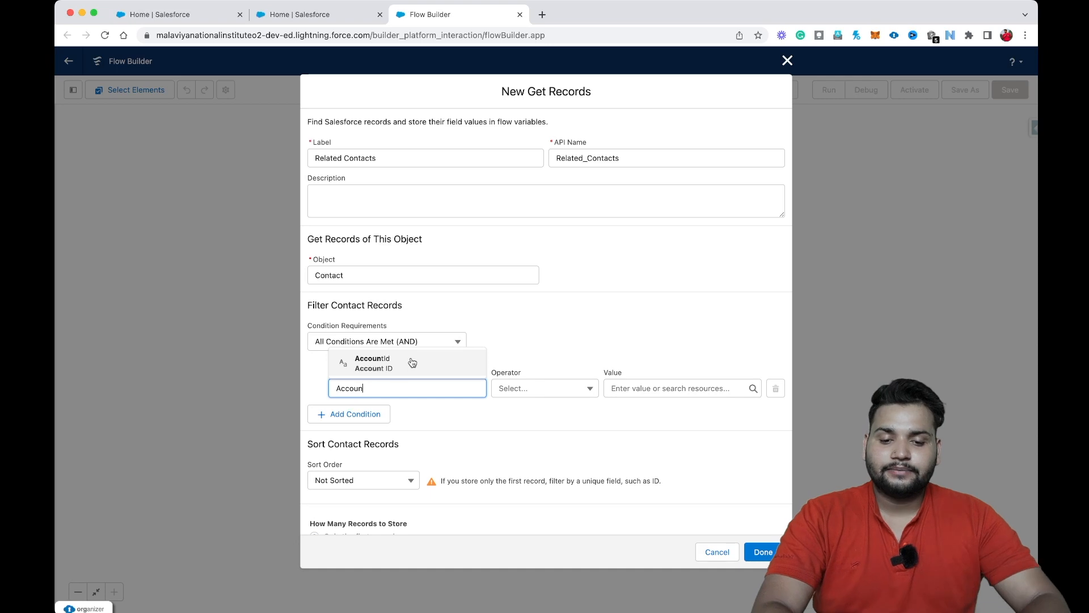
click(415, 362)
Step: Start a new Variable resource for the filter value and give it the API name recordId
click(647, 392)
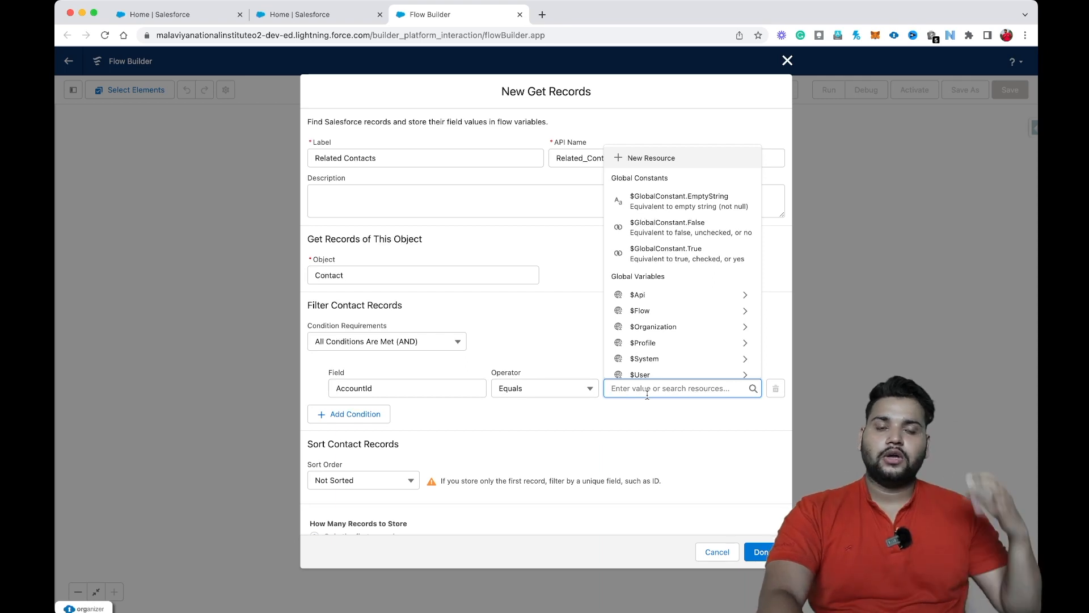
click(659, 159)
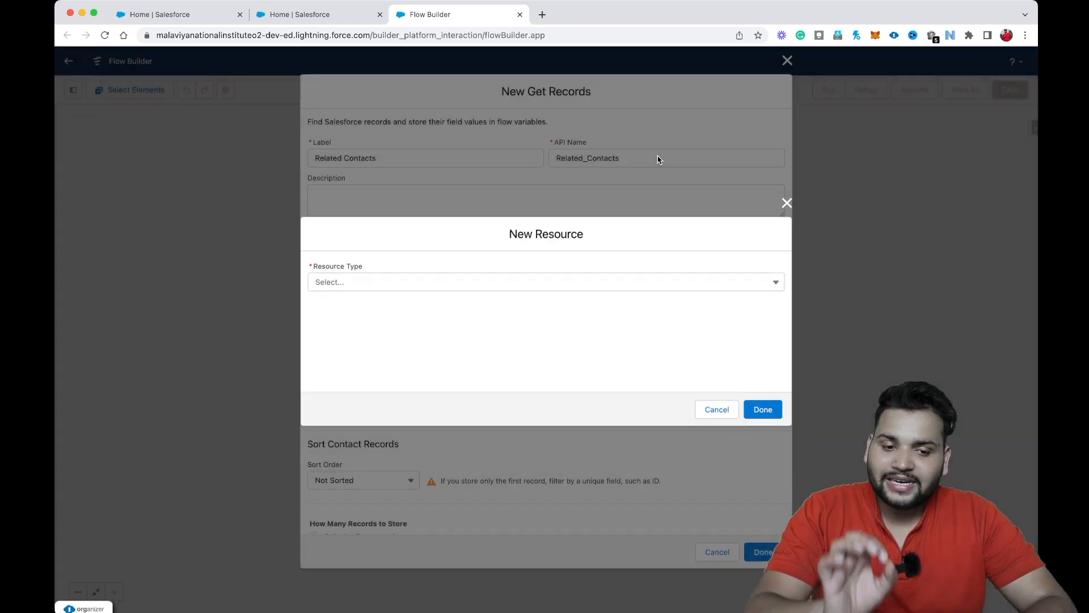
click(457, 284)
click(424, 297)
click(418, 300)
text(recordId)
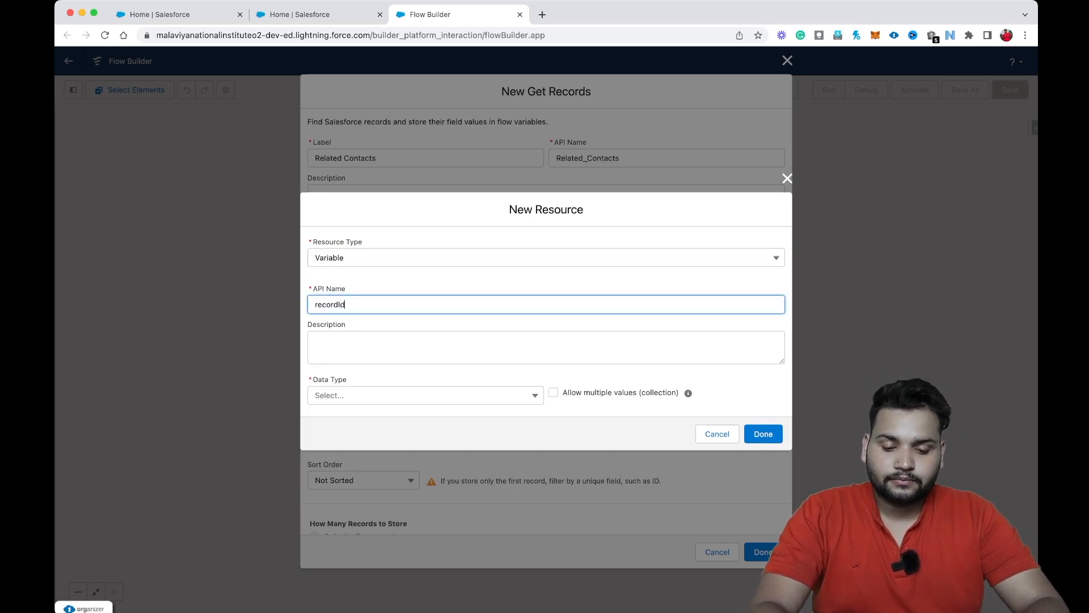
Step: Set the variable's data type to Record and its object to Account, make it available for input, and save the resource
click(353, 397)
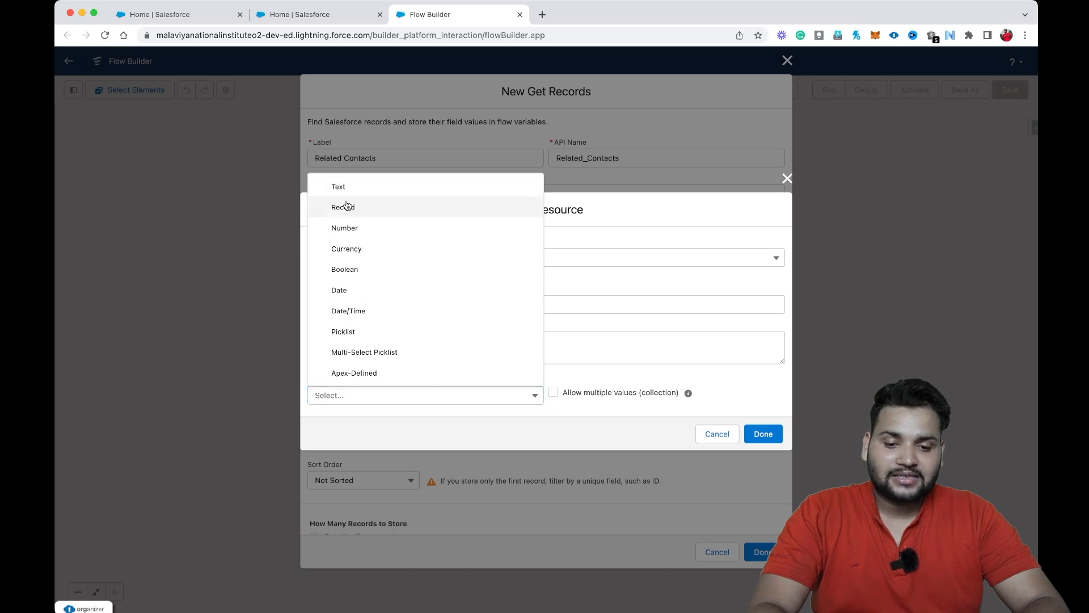
click(346, 206)
click(348, 392)
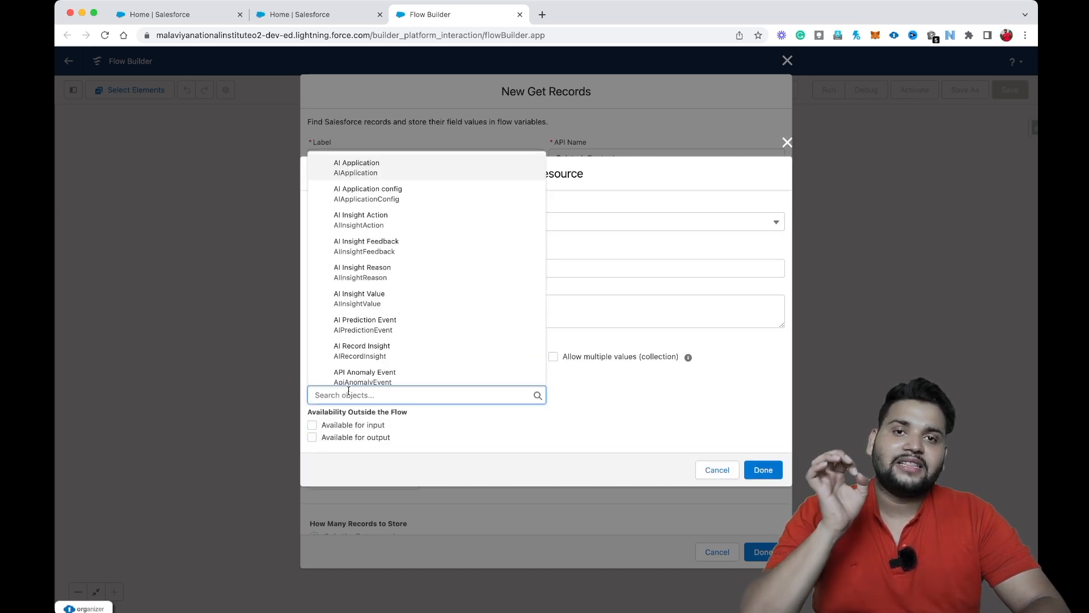
text(Account)
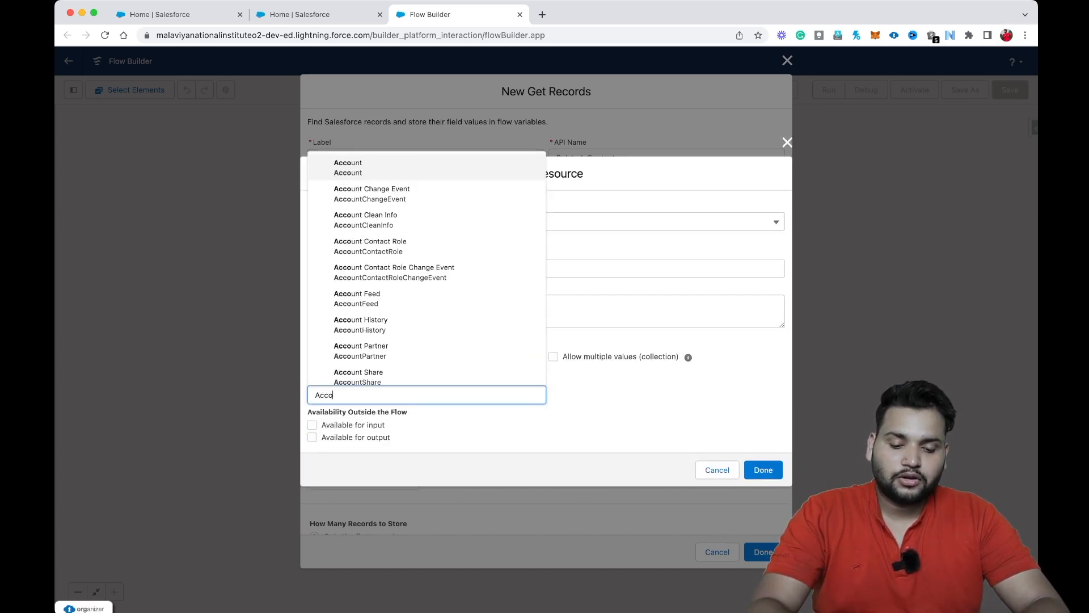
click(333, 170)
click(600, 415)
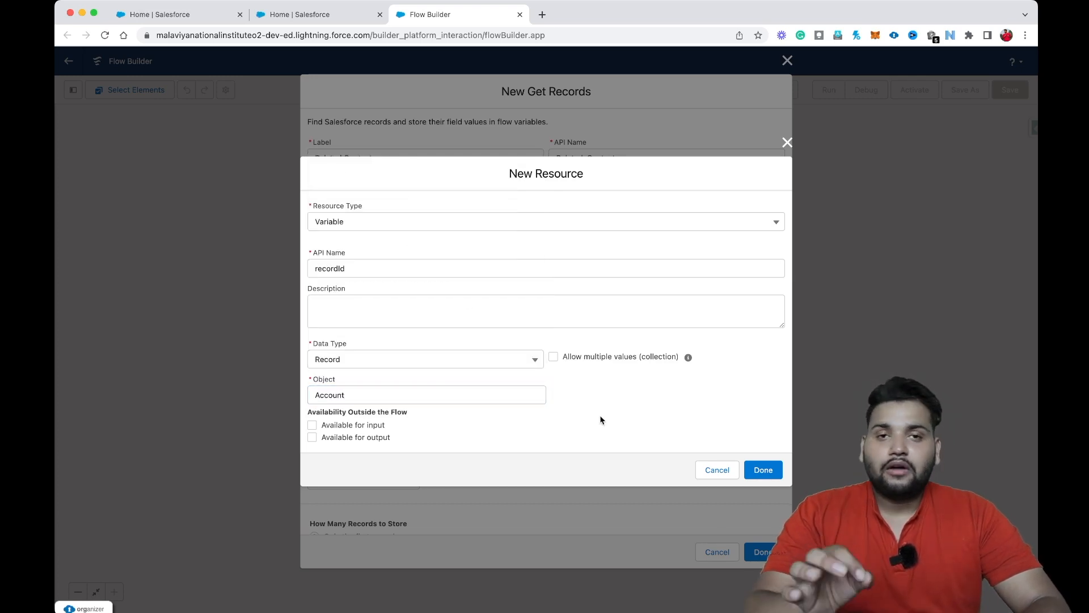
click(311, 426)
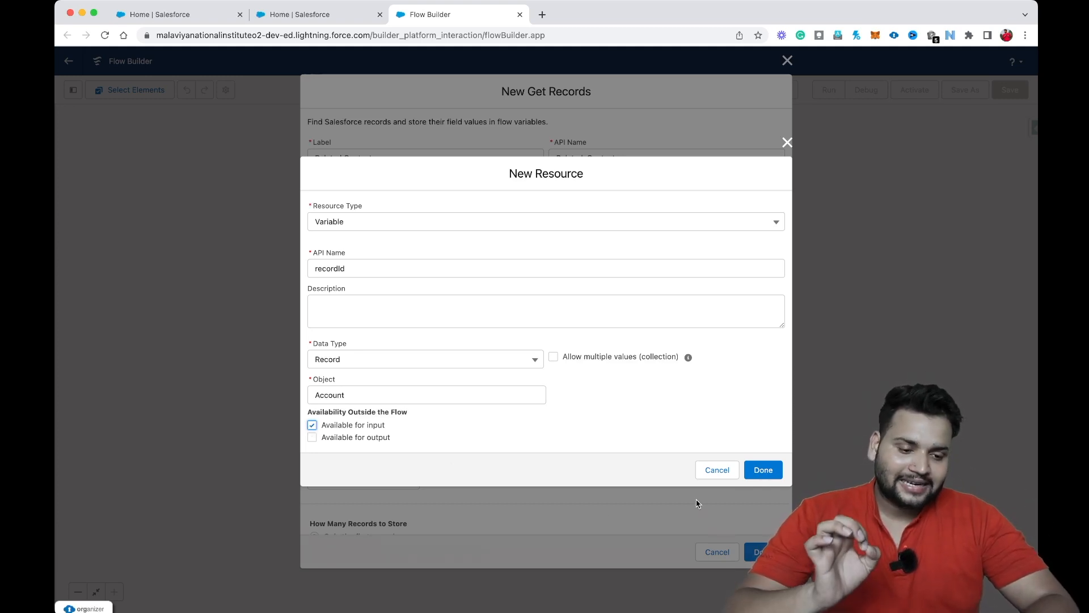
click(767, 470)
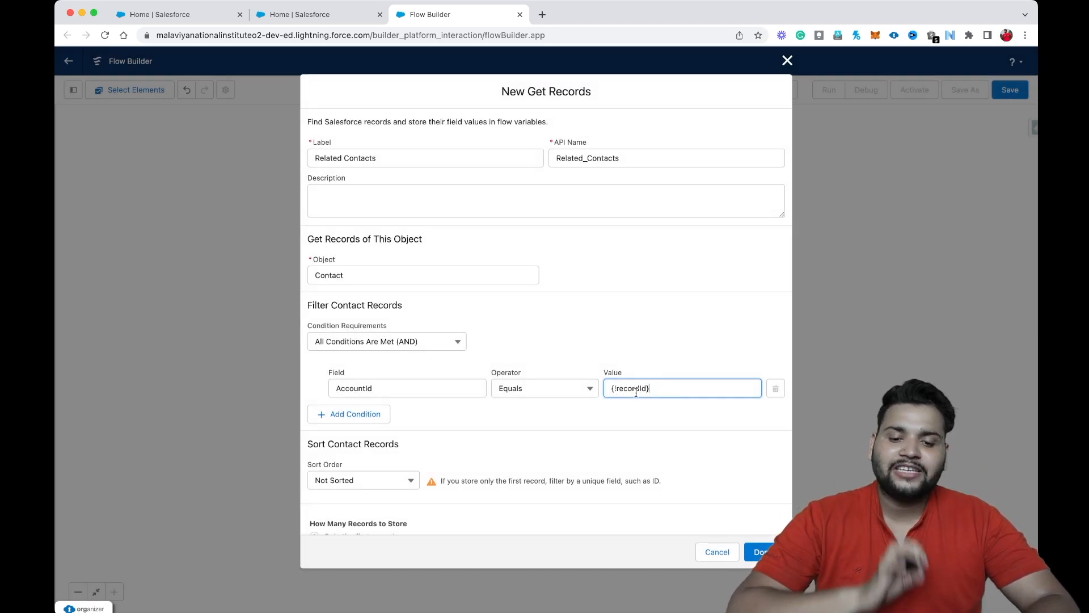
Step: Set the AccountId filter value to the Account ID of the recordId variable
click(537, 416)
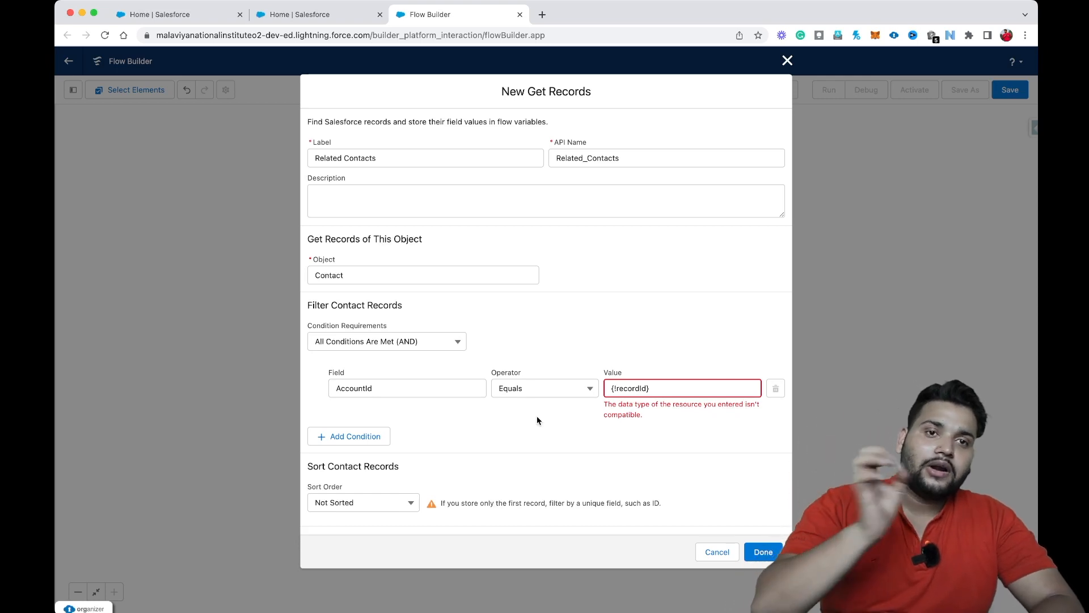
click(649, 388)
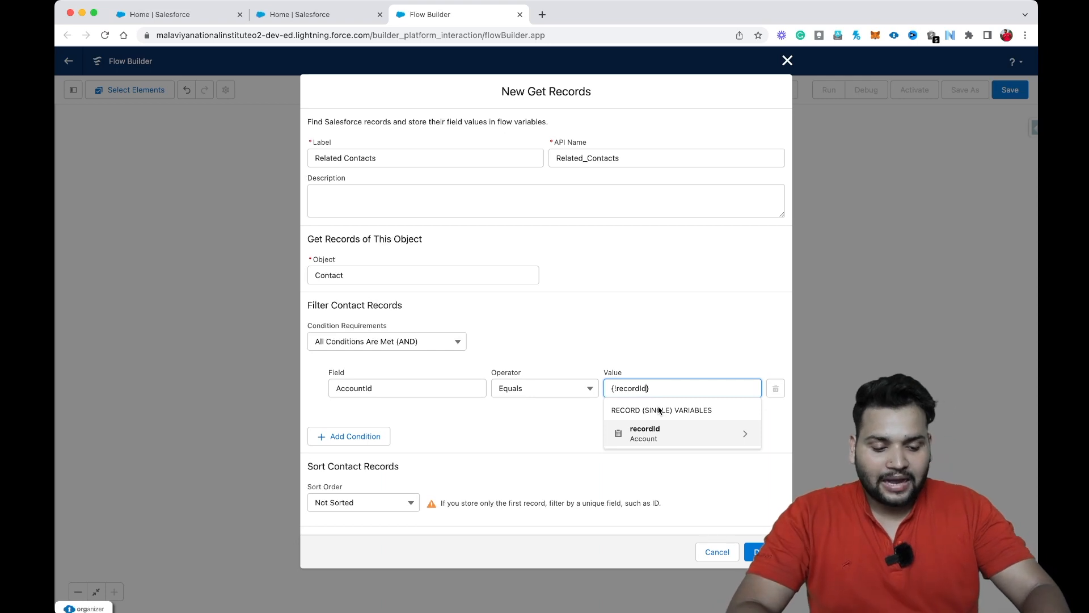
text(.Id)
click(657, 349)
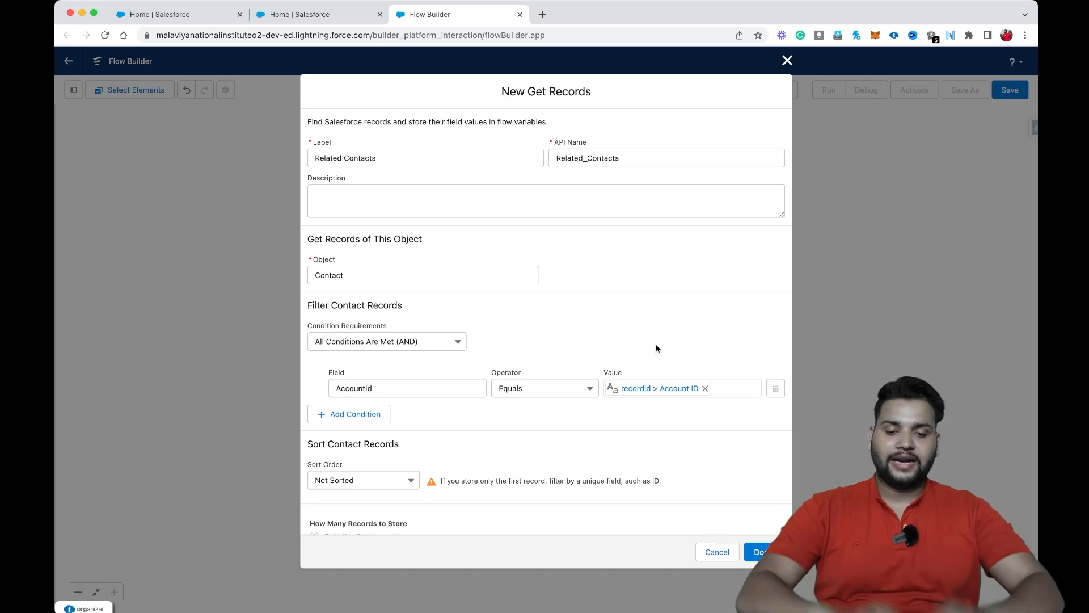
Step: Store all matching contact records and finish the Get Records element
scroll(556, 445, down, 2)
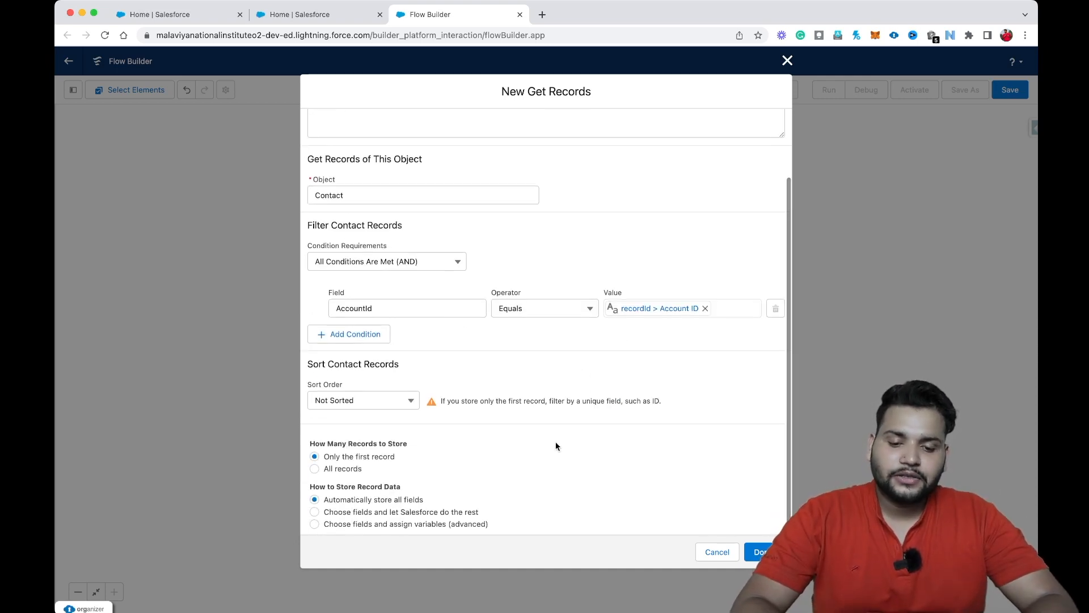
click(314, 469)
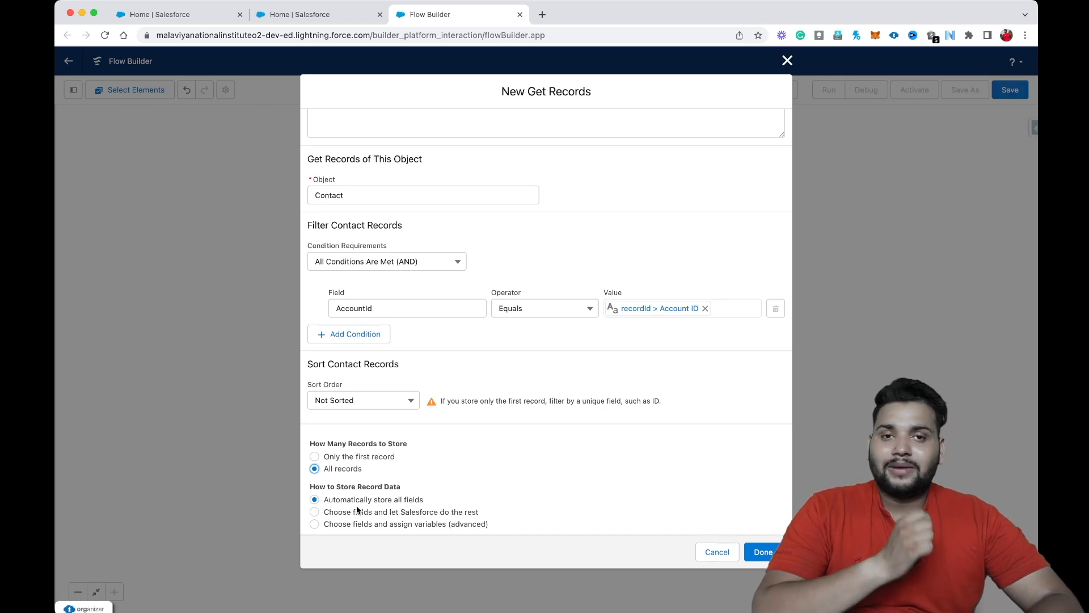
click(763, 552)
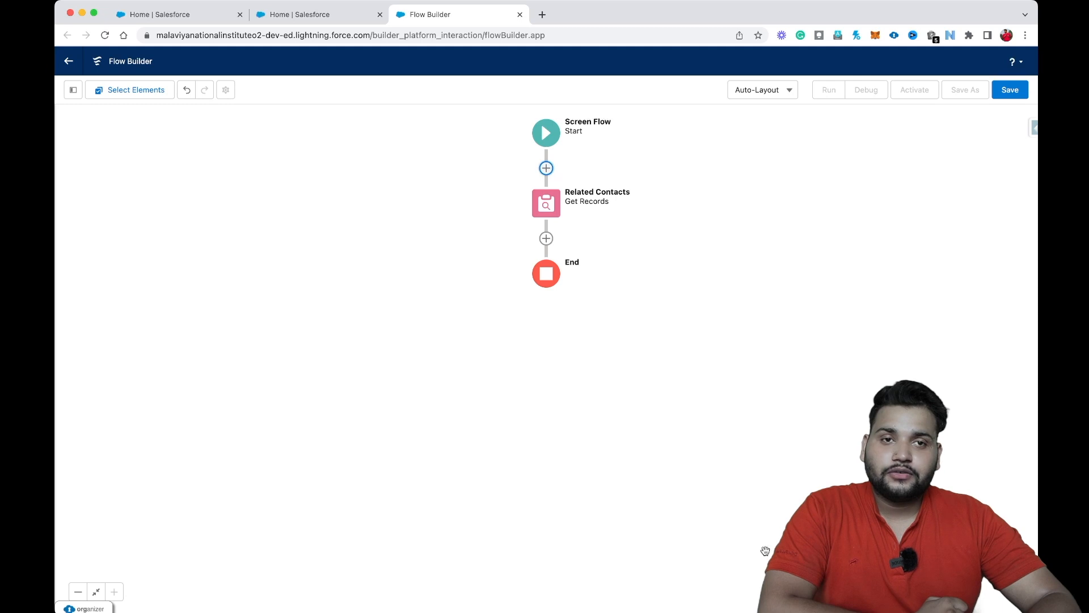
Step: Add a Screen element after Related Contacts and place a Data Table (Beta) component on it
click(546, 239)
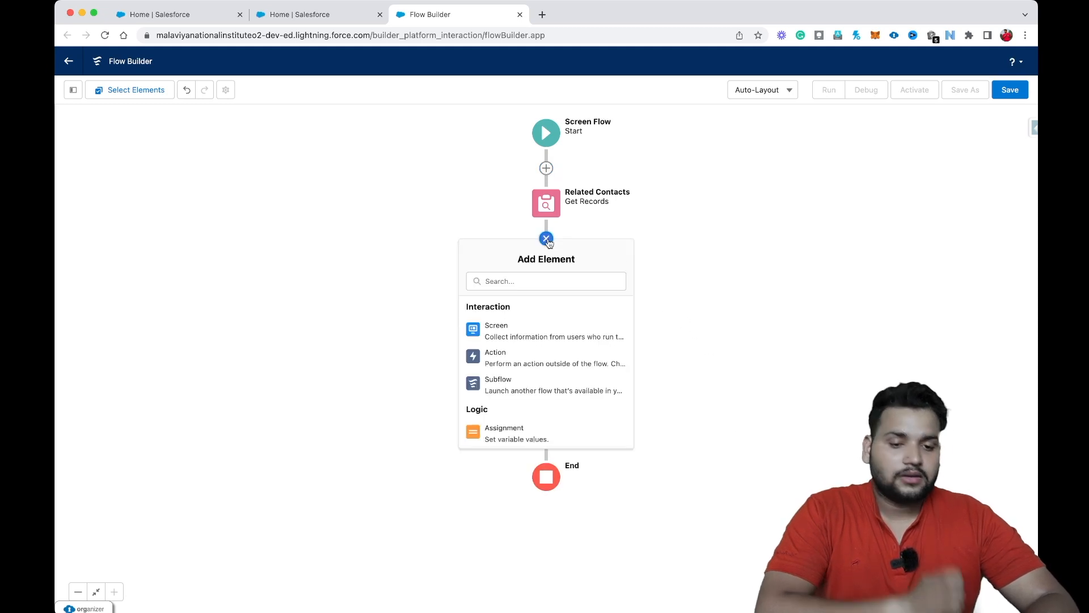
click(516, 329)
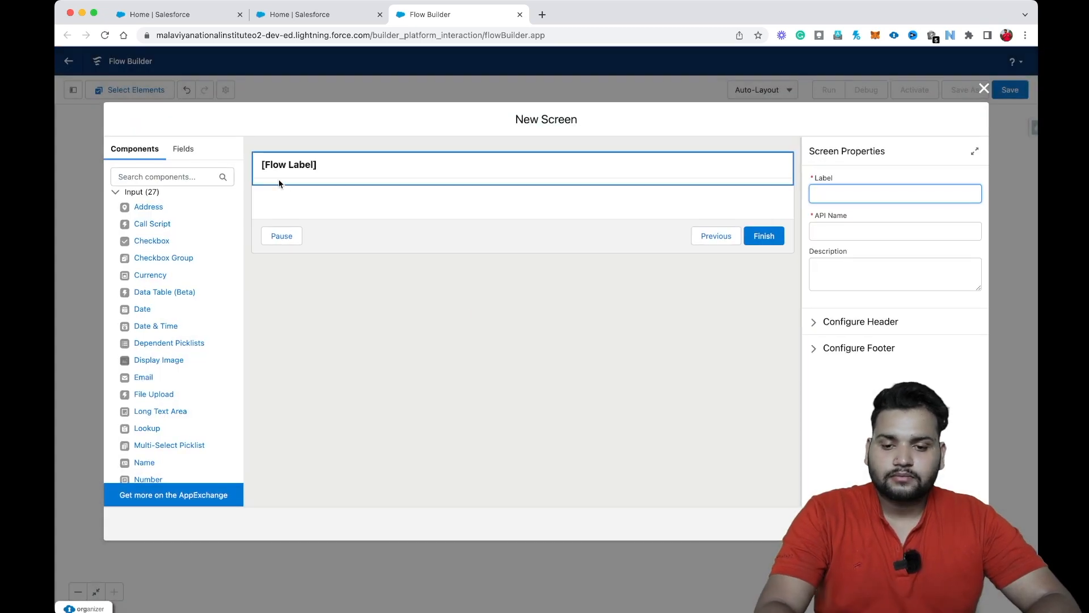
drag(163, 292, 301, 198)
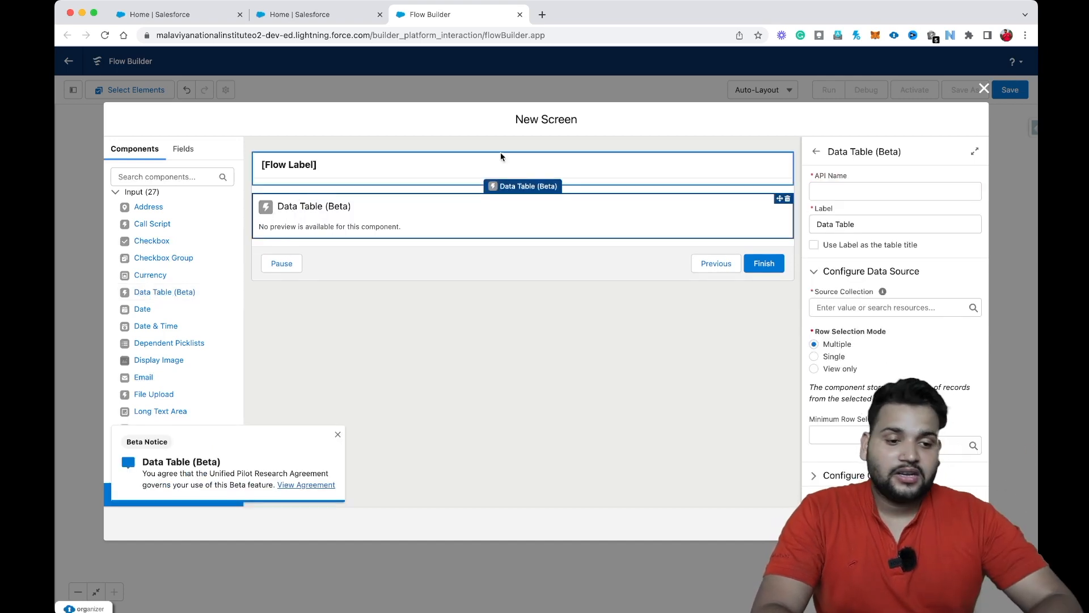
click(832, 186)
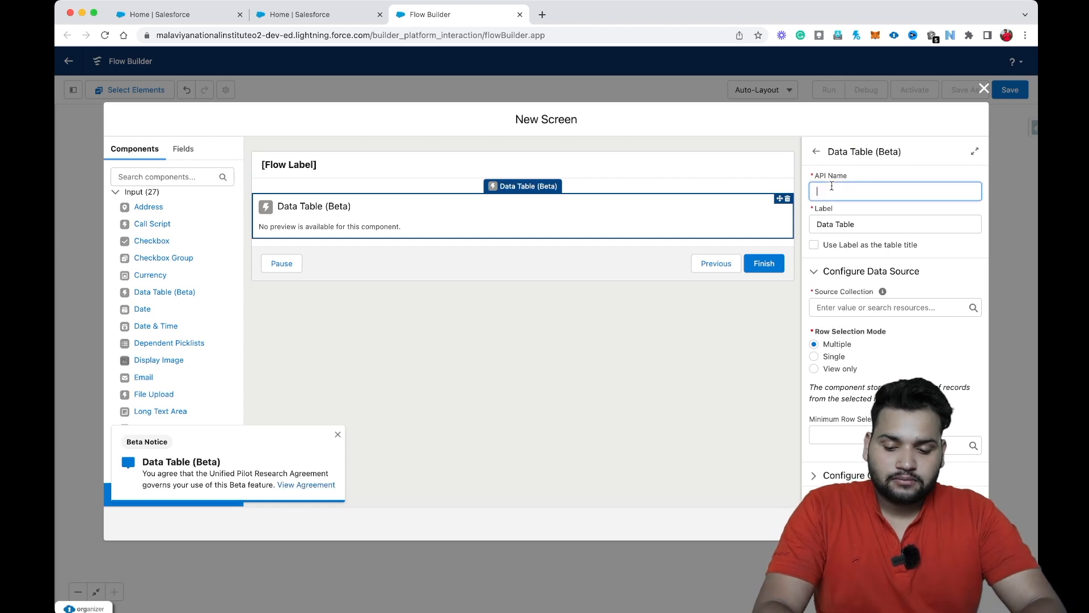
text(Se)
key(BackSpace)
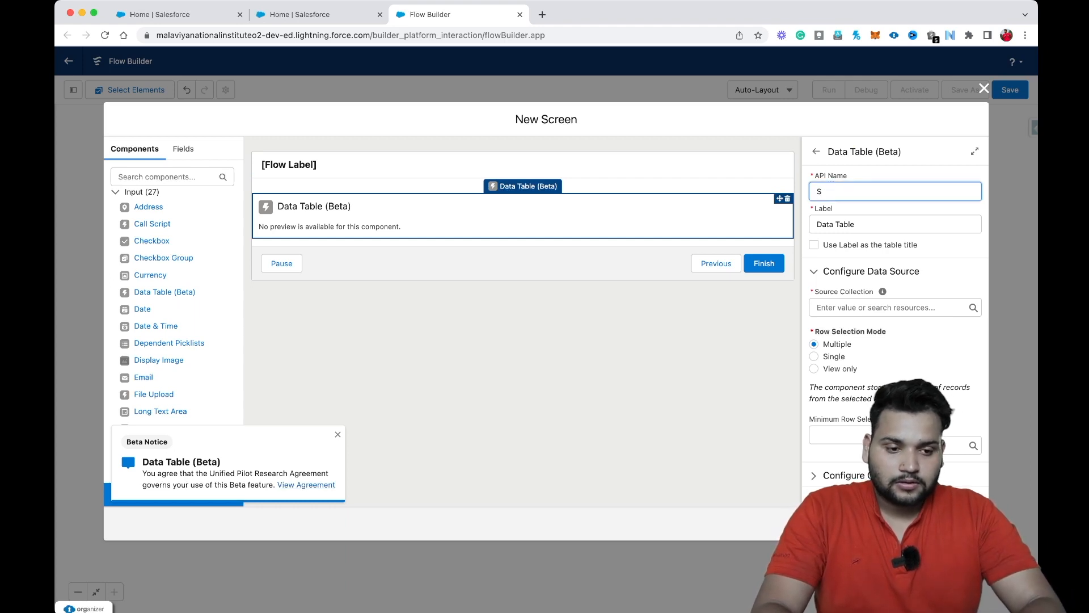
text(Primar)
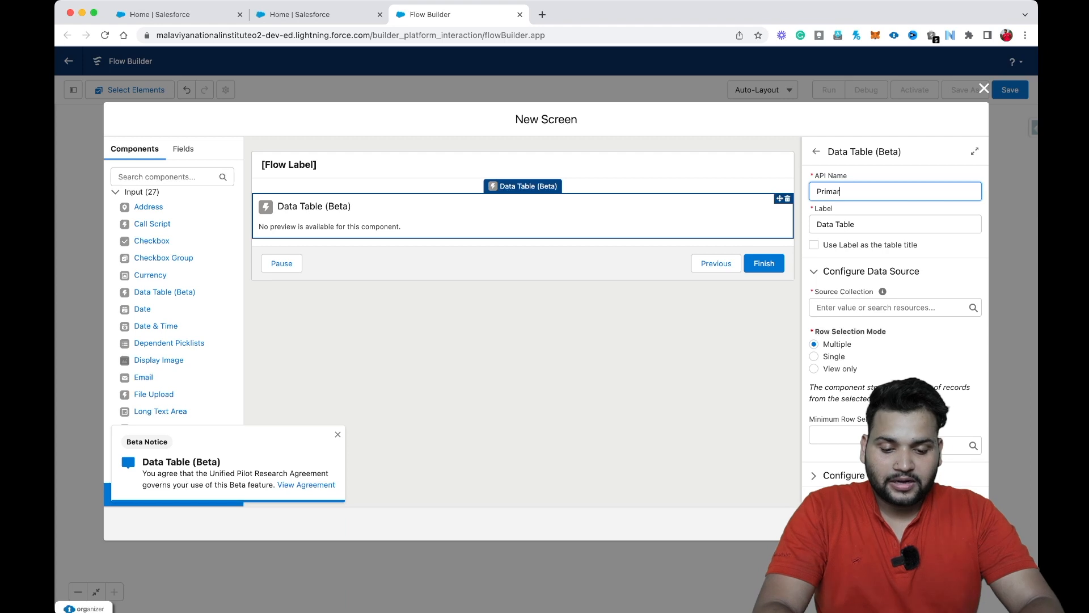
text(y Contact)
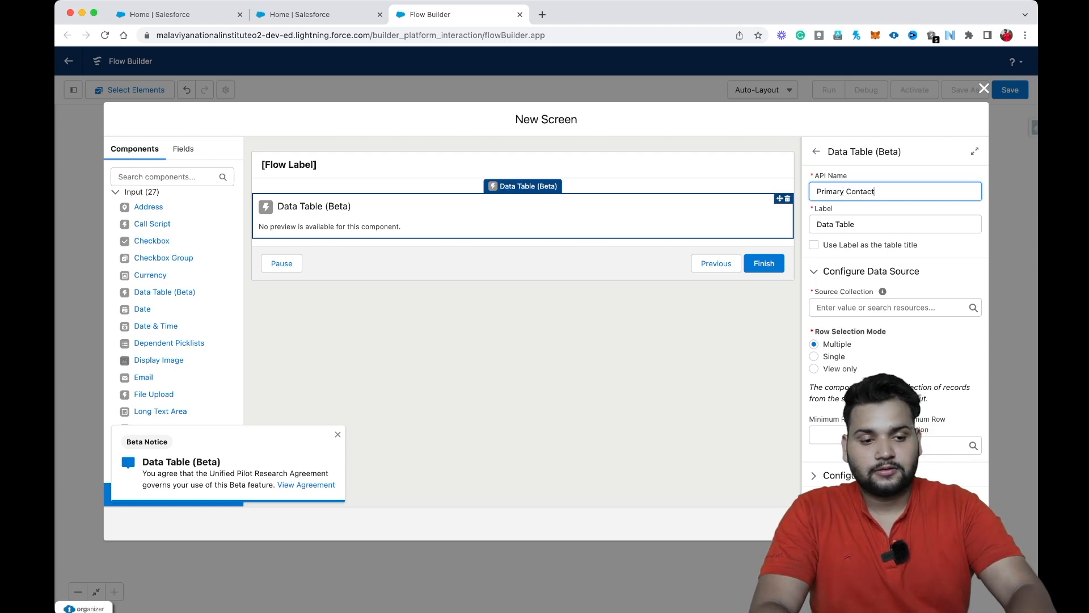
text( Selection)
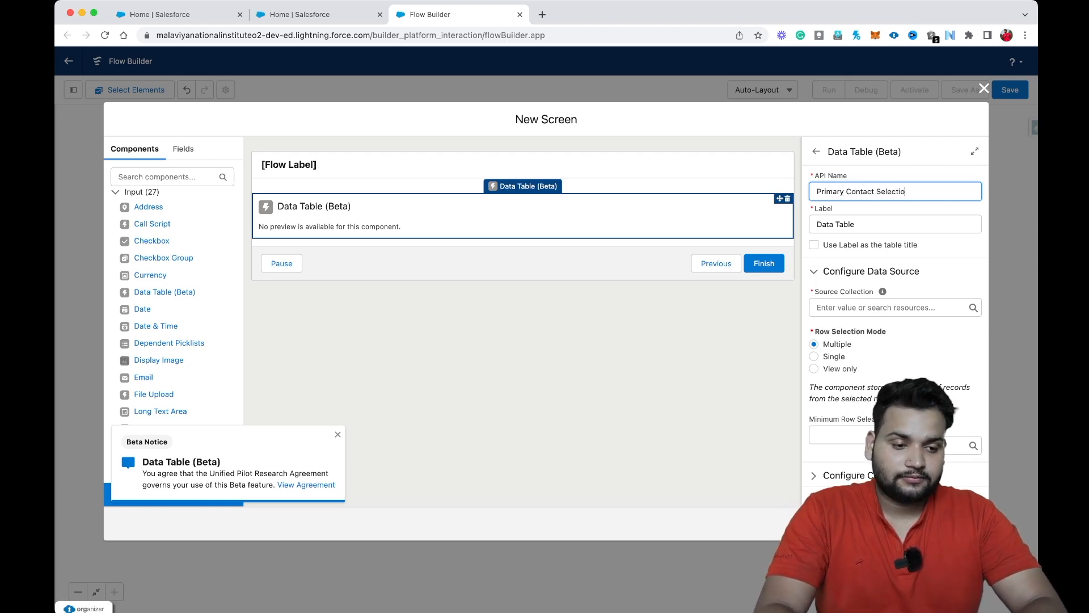
drag(915, 191, 888, 191)
key(alt+BackSpace)
key(alt+BackSpace)
key(alt+BackSpace)
key(alt+BackSpace)
Step: Set the Data Table component's API name to RelatedContacts, without any spaces
text(Re)
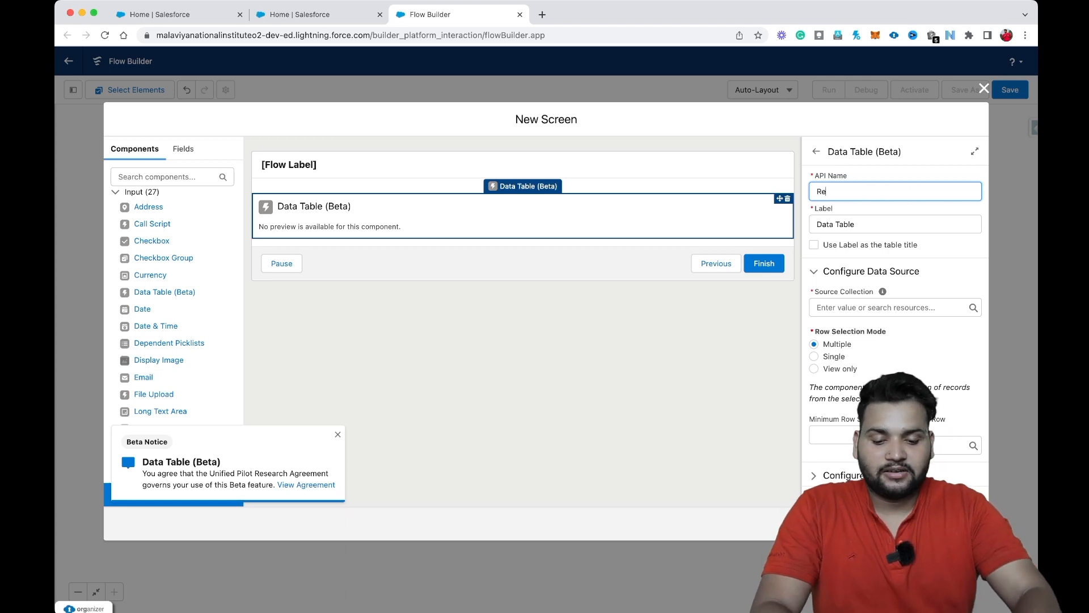
text(lated Contacts)
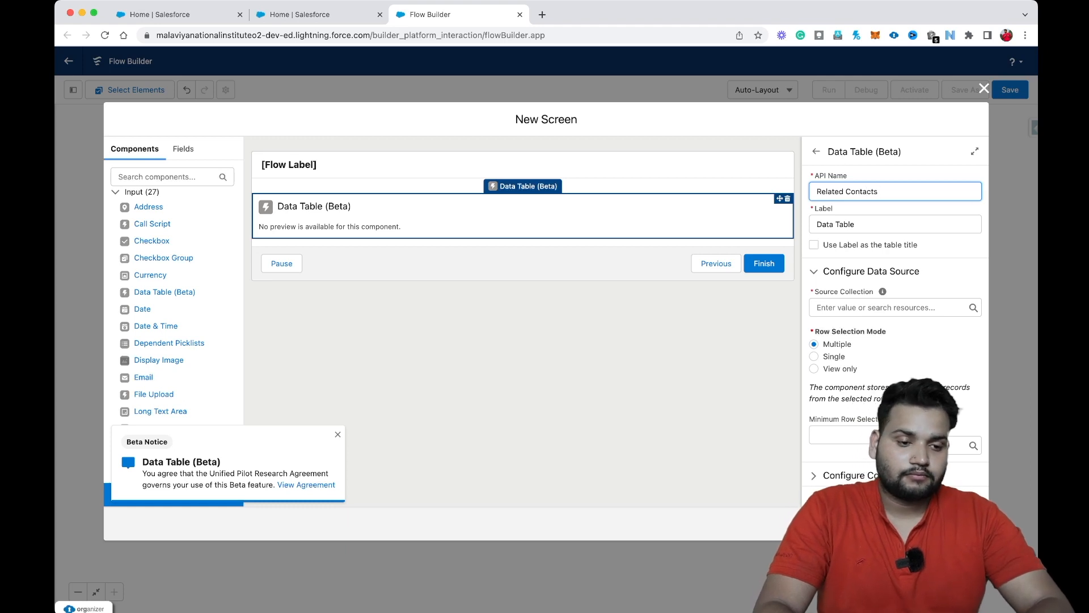
text( Table)
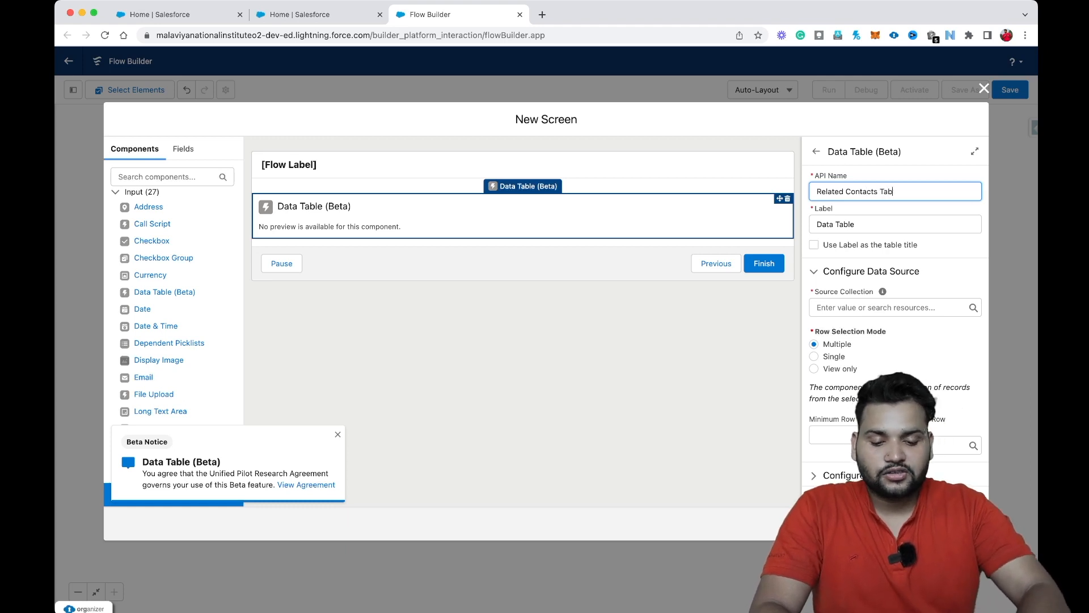
click(878, 227)
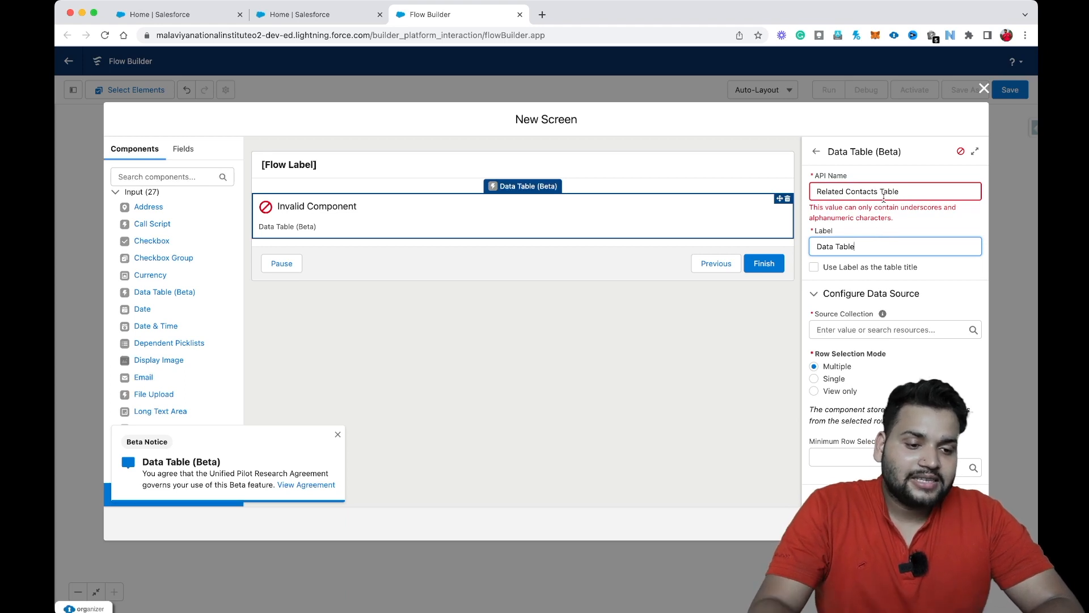
click(847, 191)
key(BackSpace)
double_click(890, 189)
key(BackSpace)
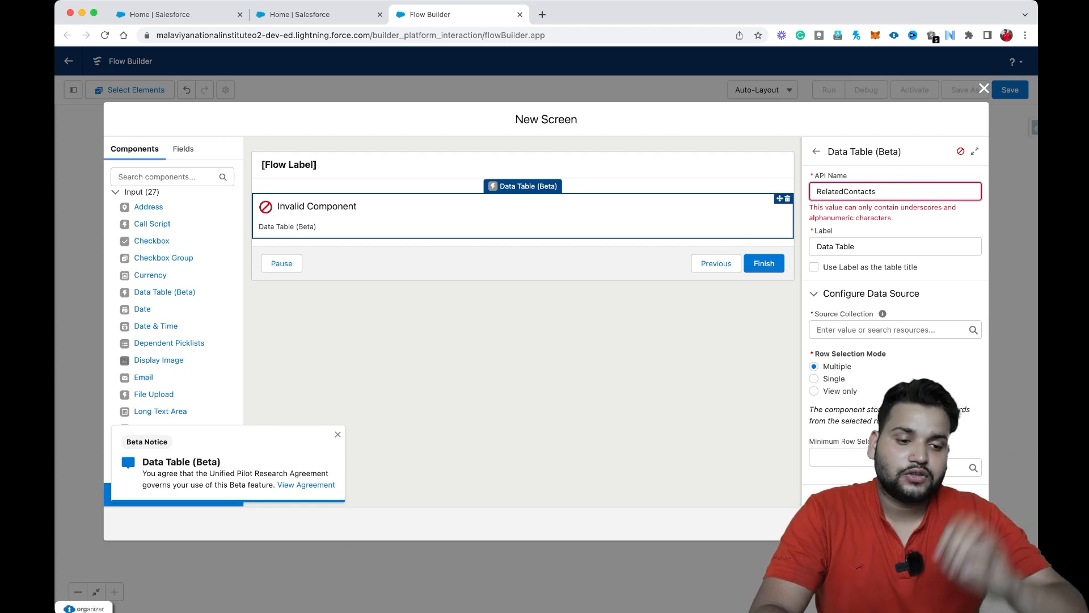
Step: Label the data table "Related Contacts" and use the label as the table title
key(Tab)
key(BackSpace)
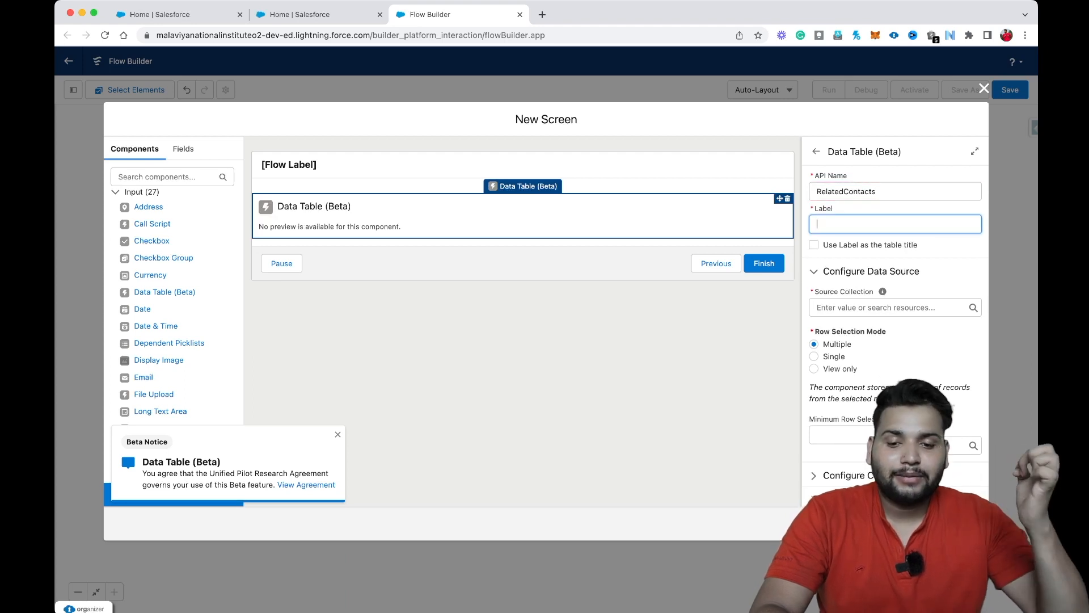
text(R)
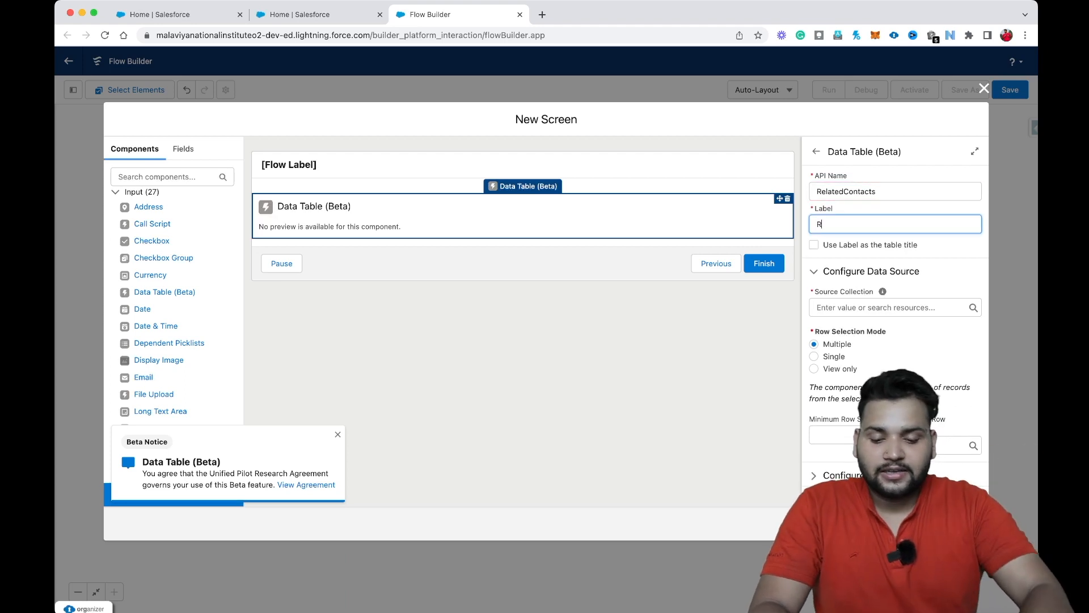
text(elated Contacts)
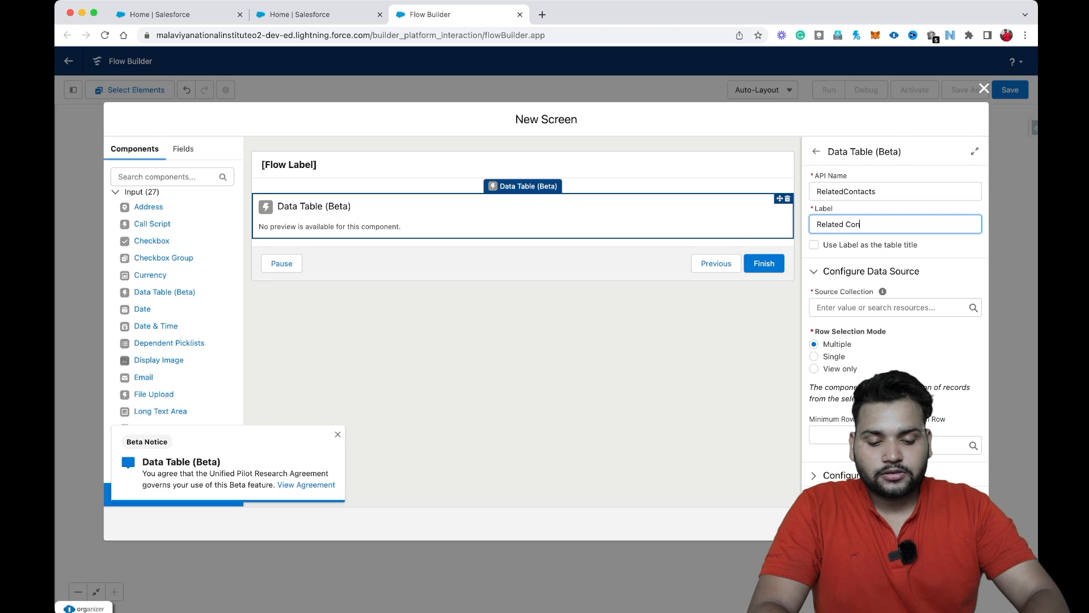
click(949, 254)
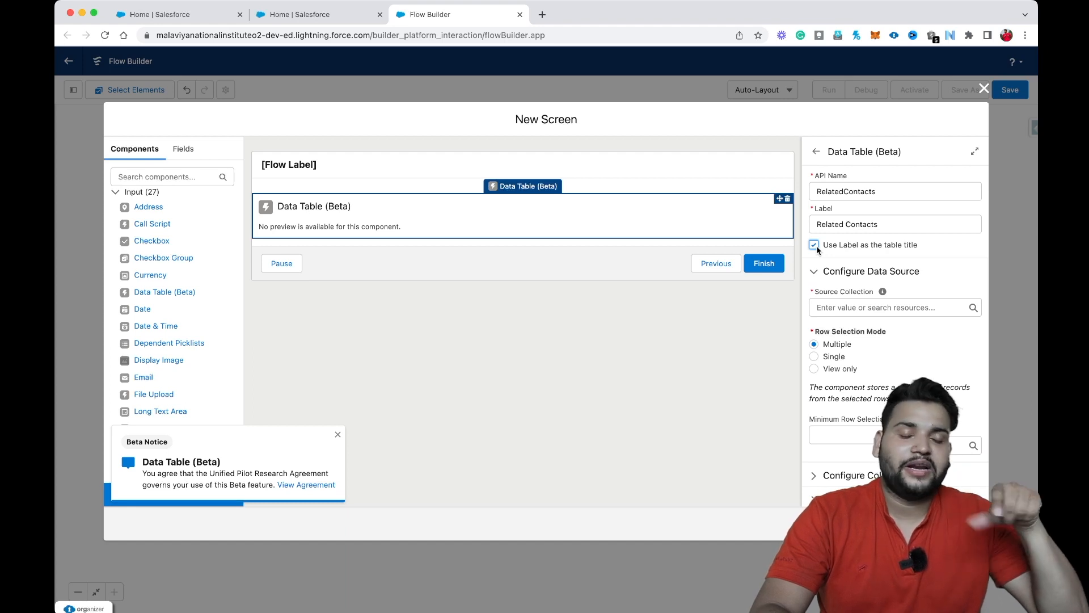
Step: Set the data table's source collection to Contacts from Related_Contacts
click(812, 271)
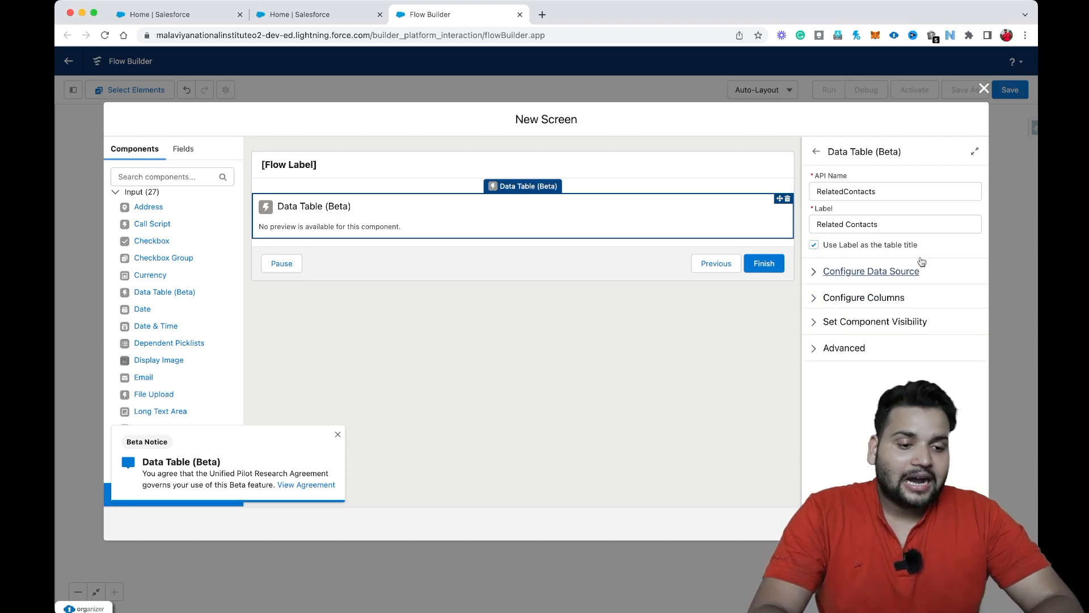
click(812, 271)
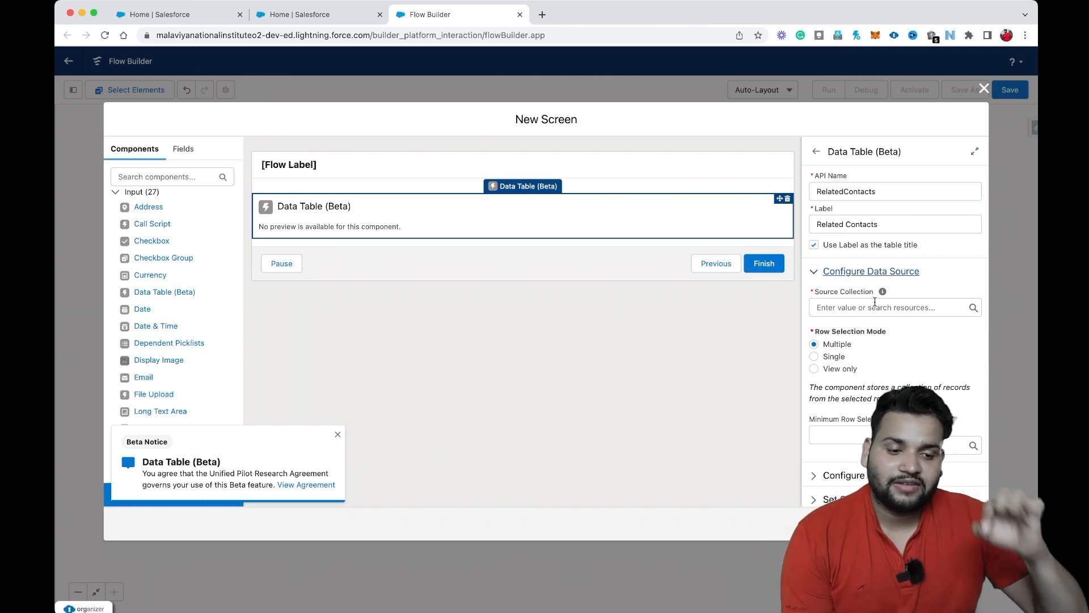
click(847, 310)
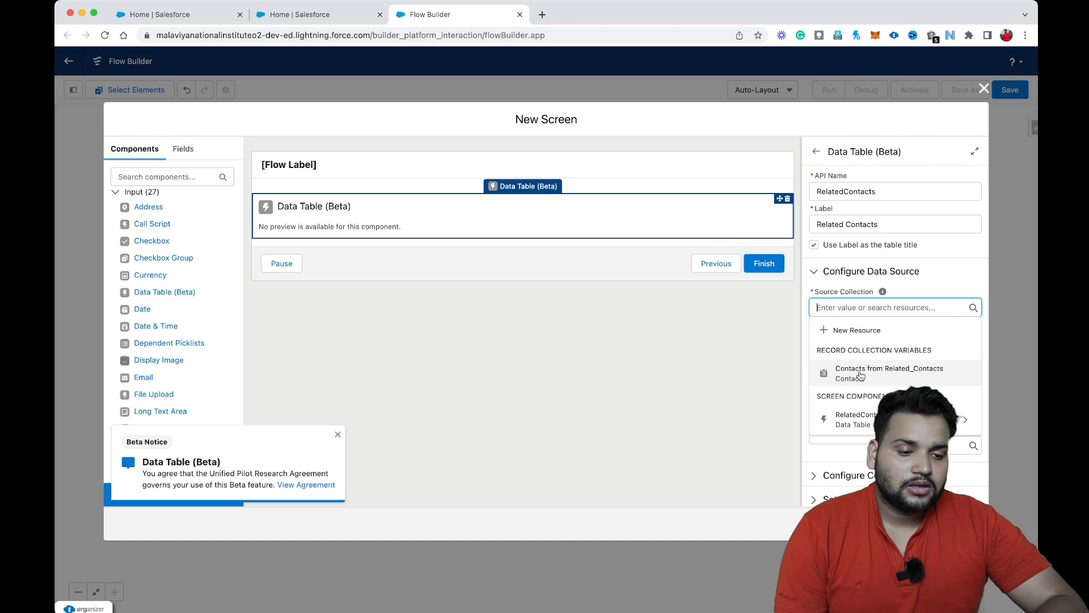
click(915, 379)
click(932, 331)
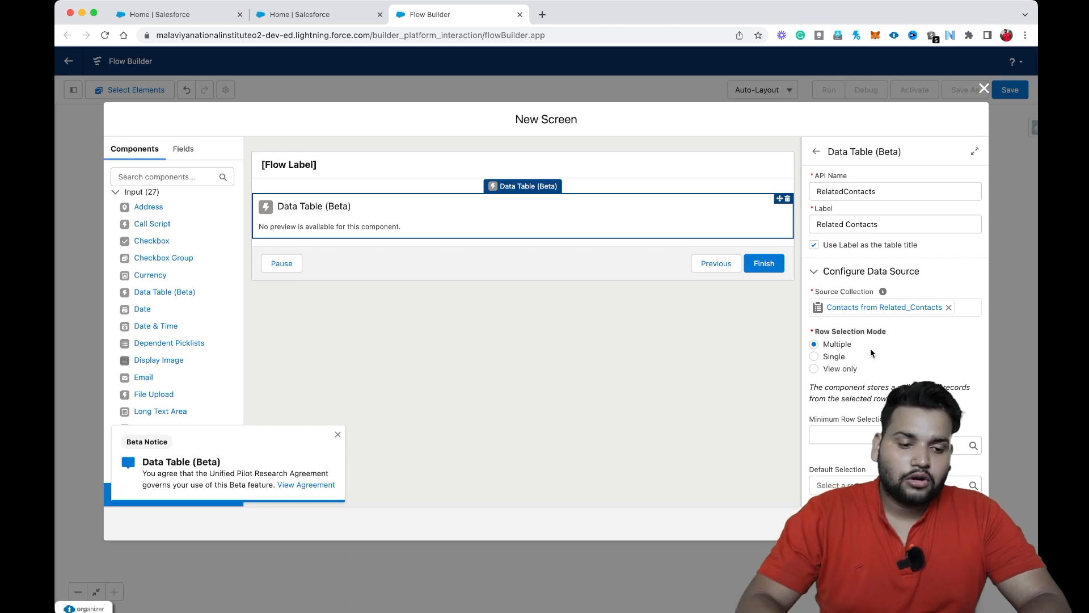
Step: Set the data table's minimum row selection to 1 and maximum row selection to 3
scroll(870, 349, down, 1)
click(833, 372)
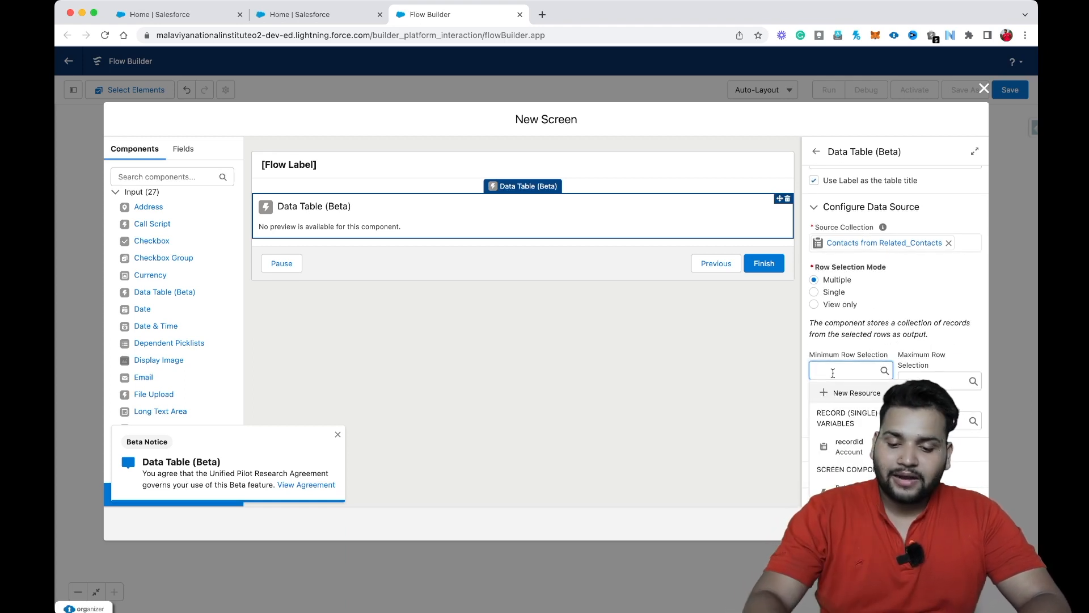
text(1)
click(912, 375)
text(2)
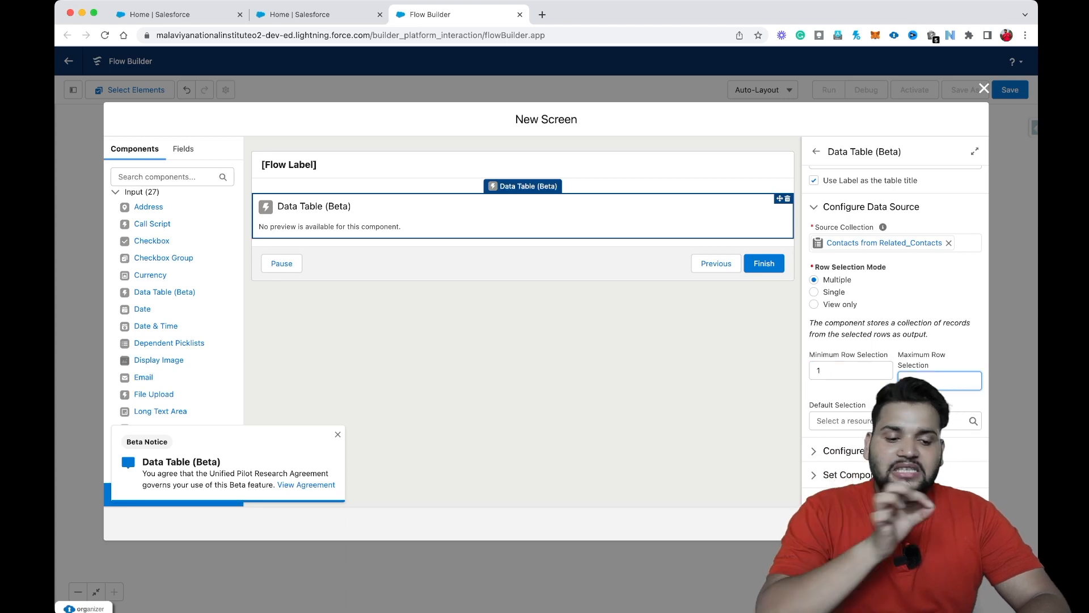
Step: Configure the data table's first column with the Name (Full Name) source field
scroll(876, 388, down, 1)
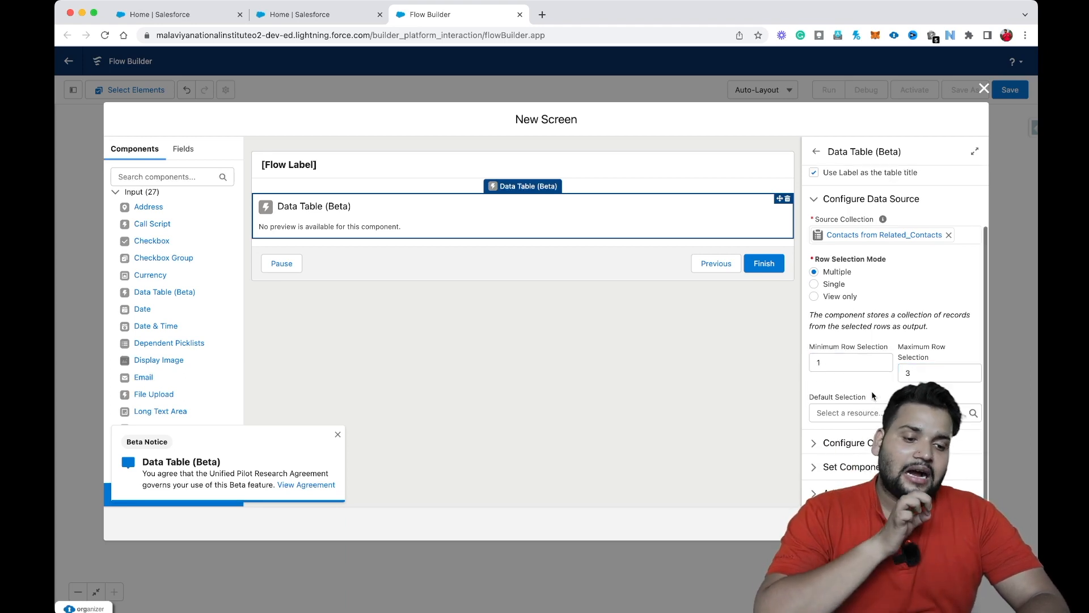
click(813, 444)
scroll(813, 446, down, 2)
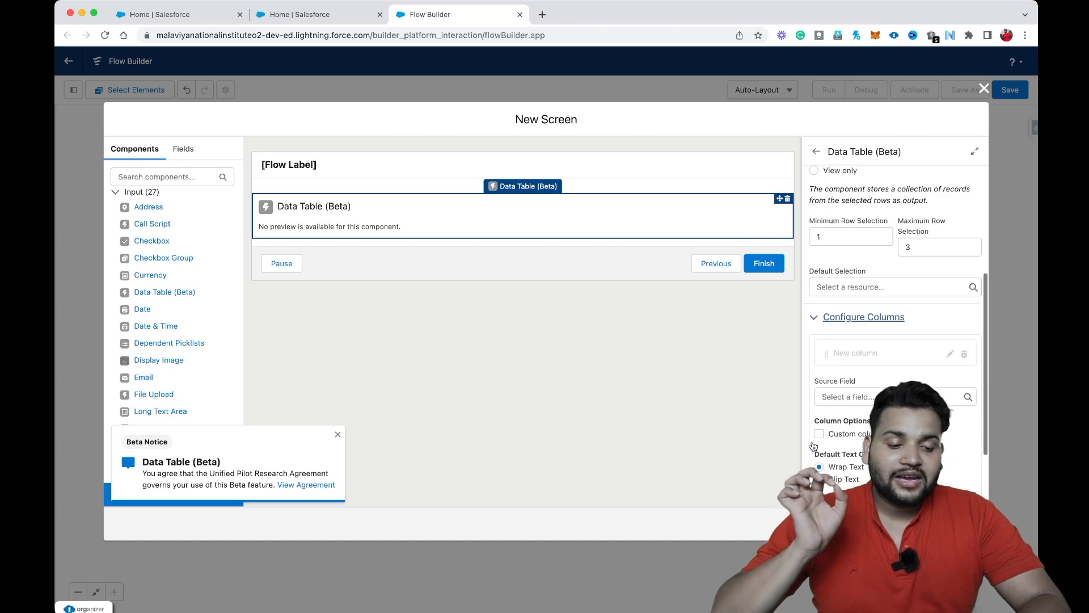
scroll(814, 446, down, 2)
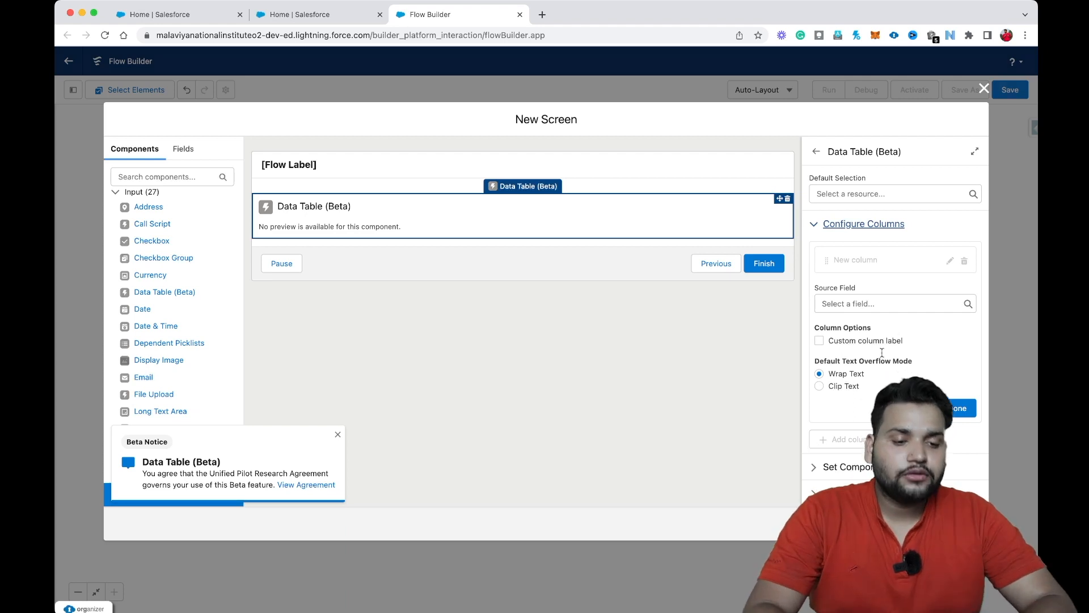
click(853, 306)
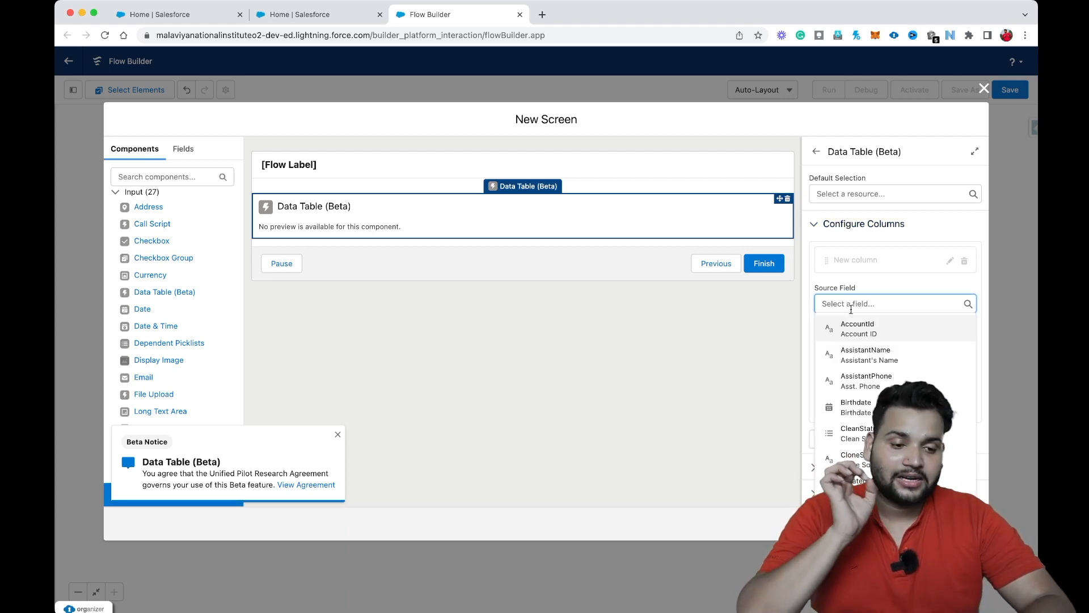
text(name)
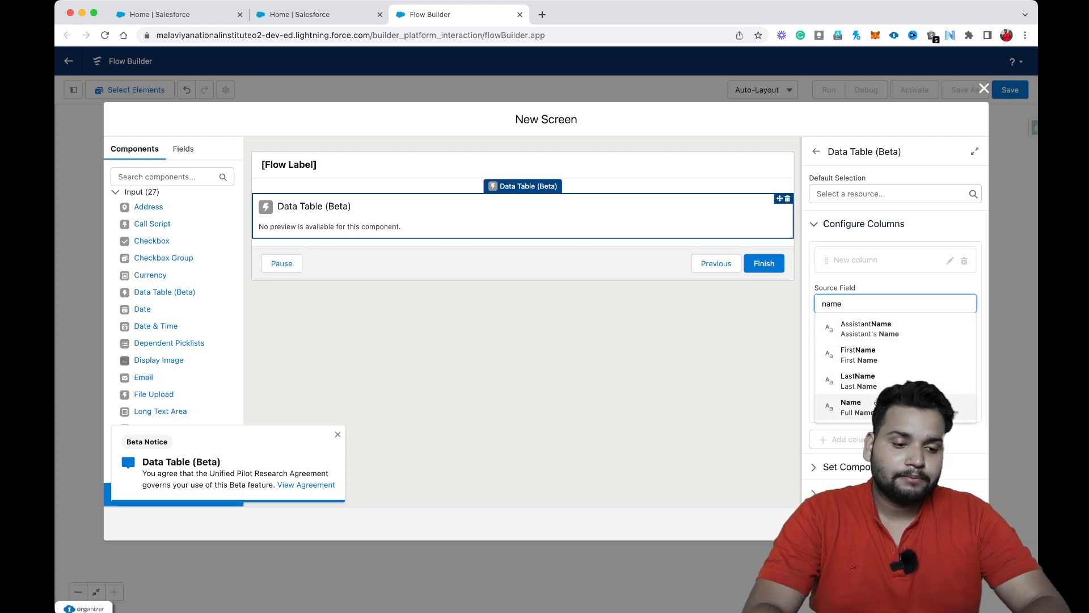
click(873, 407)
click(959, 408)
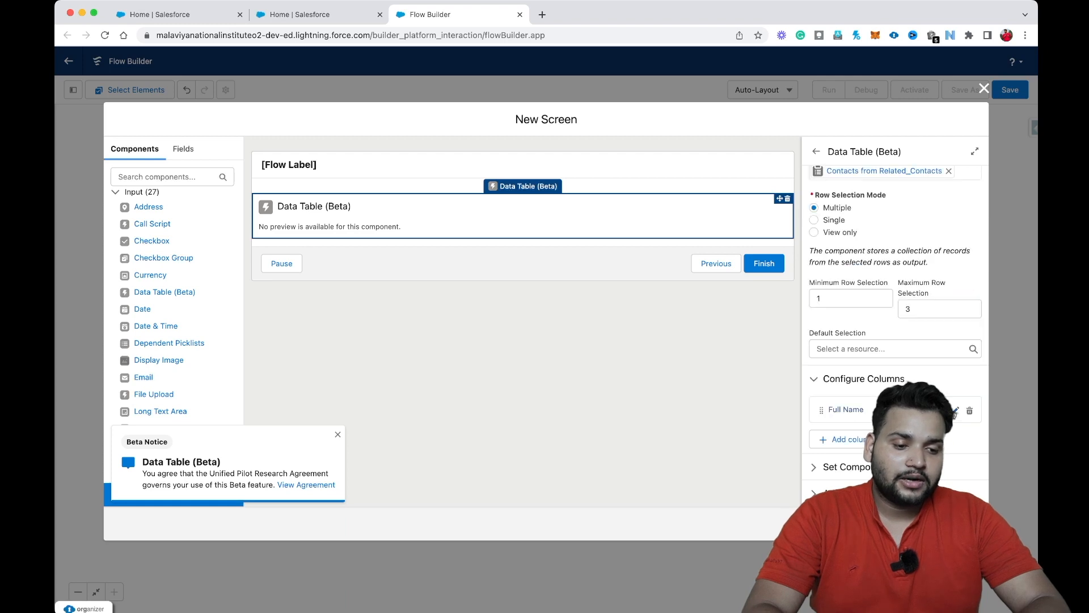
Step: Add a second column to the data table using the Email source field
click(881, 348)
text(email)
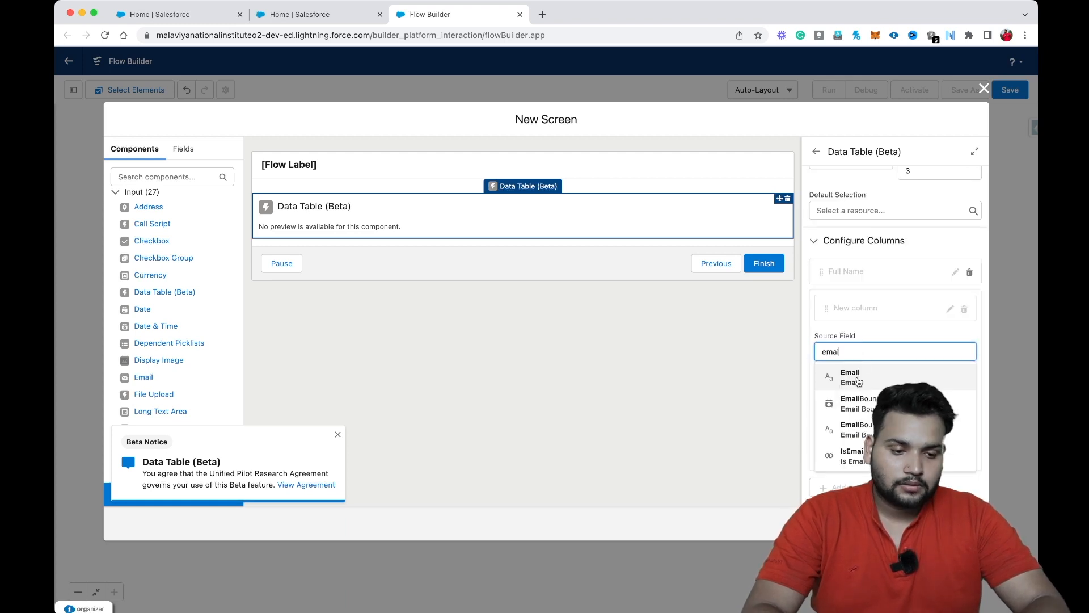
click(858, 379)
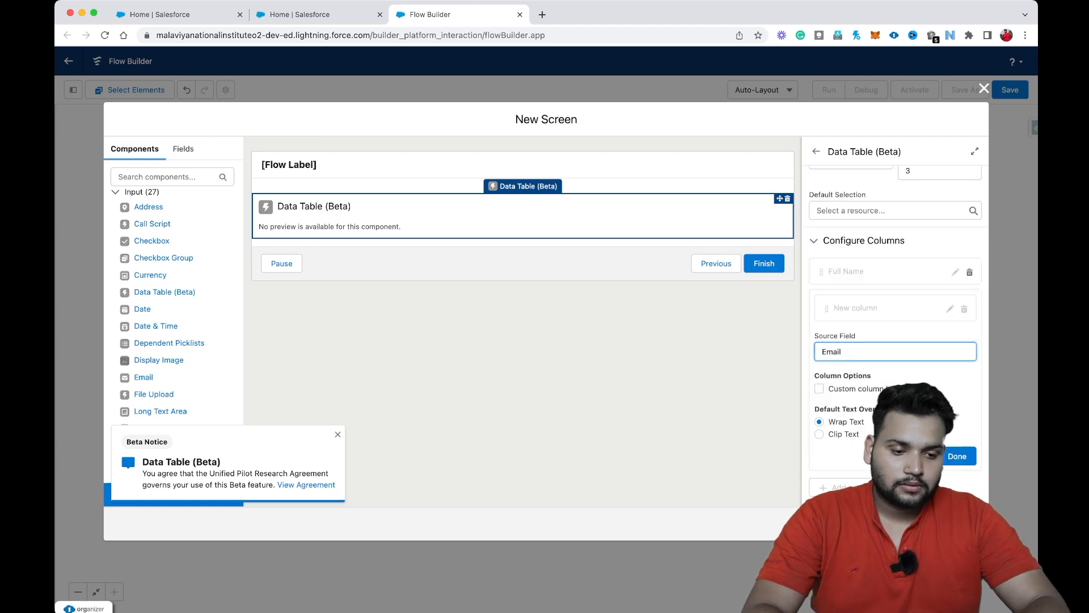
click(958, 461)
Step: Add a third column to the data table using the Department source field
click(857, 440)
scroll(873, 448, down, 2)
click(880, 405)
text(dep)
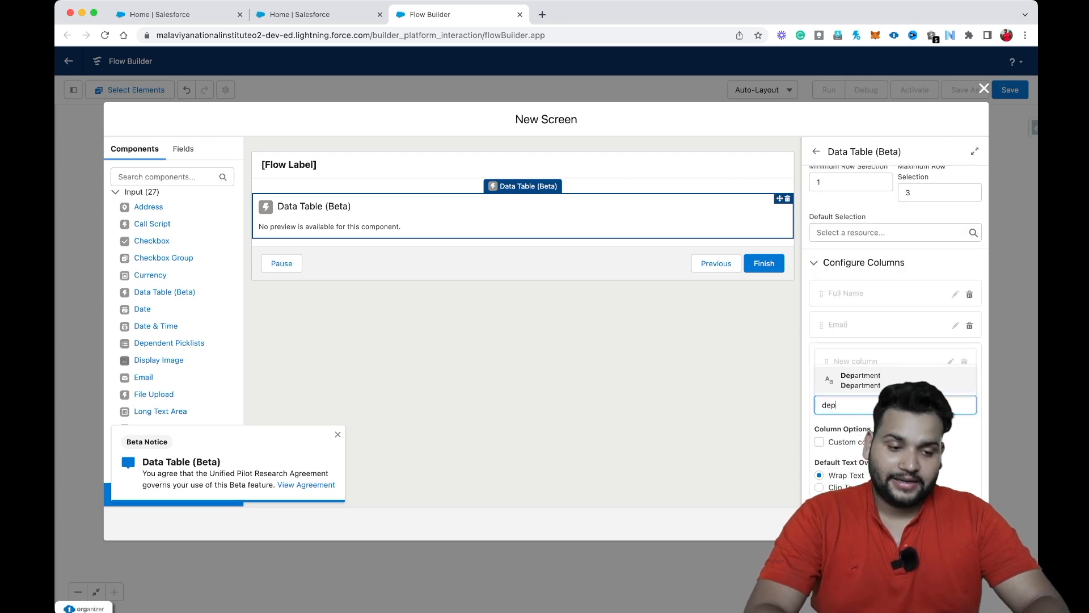
click(852, 379)
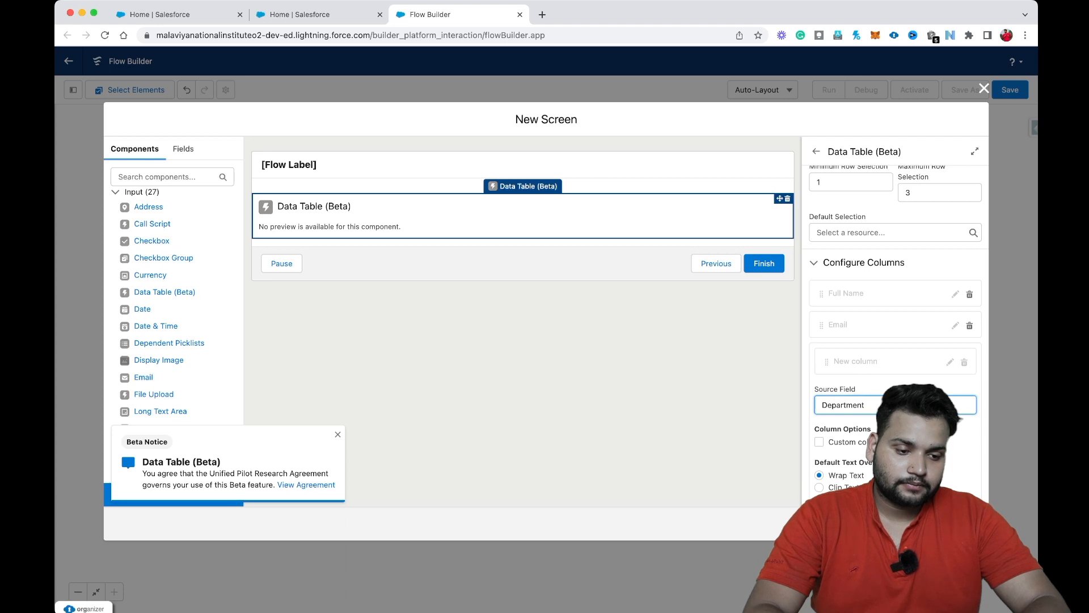
click(958, 461)
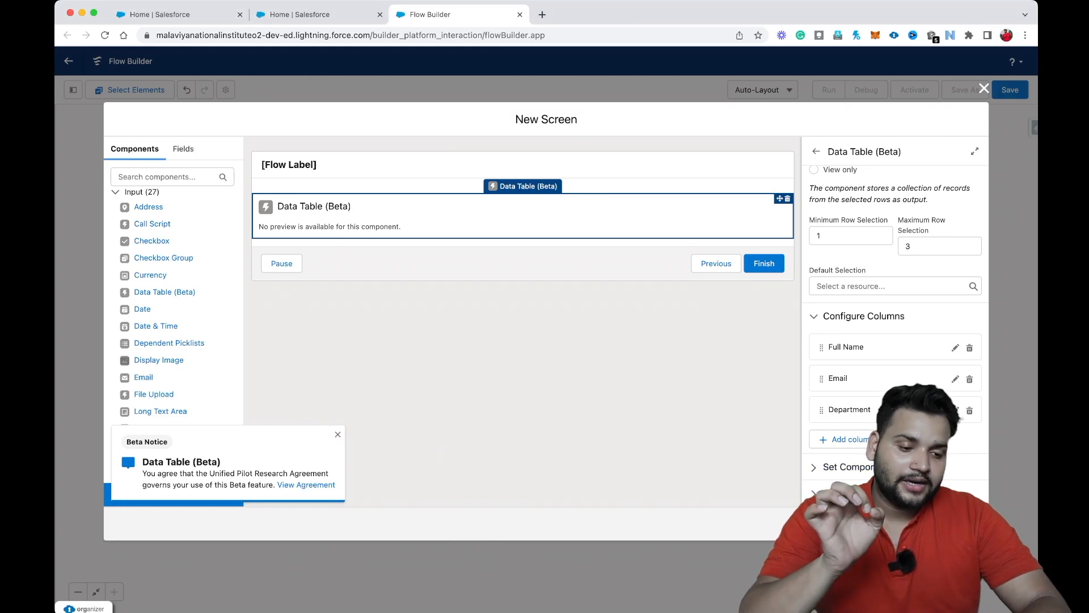
Step: Set the screen's label to "Select Primary Contact" and have its API name filled in from the label
click(963, 523)
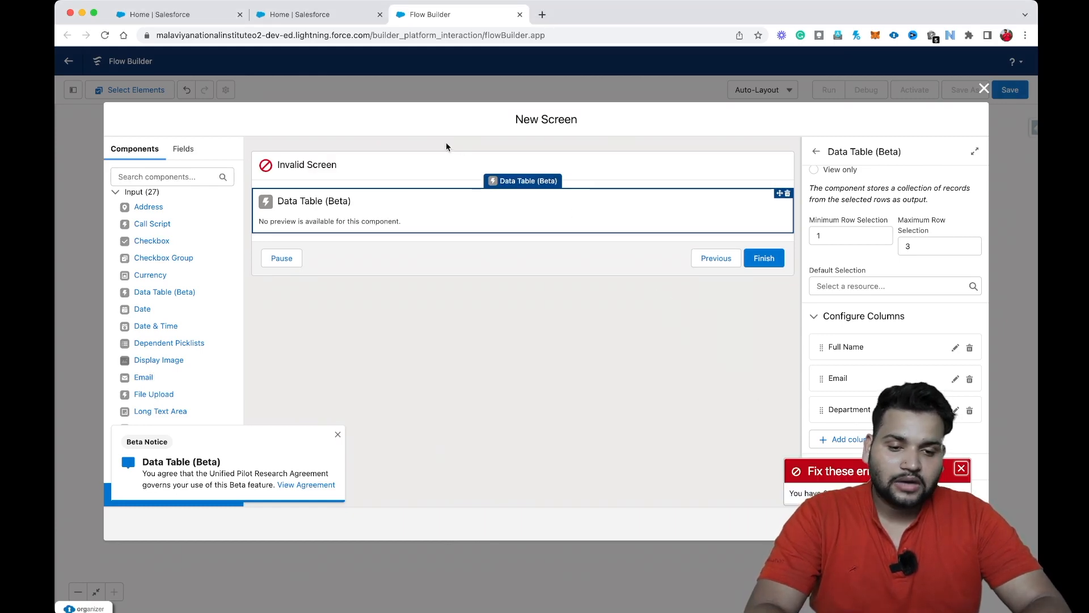
click(423, 169)
click(832, 197)
text(Select Primary )
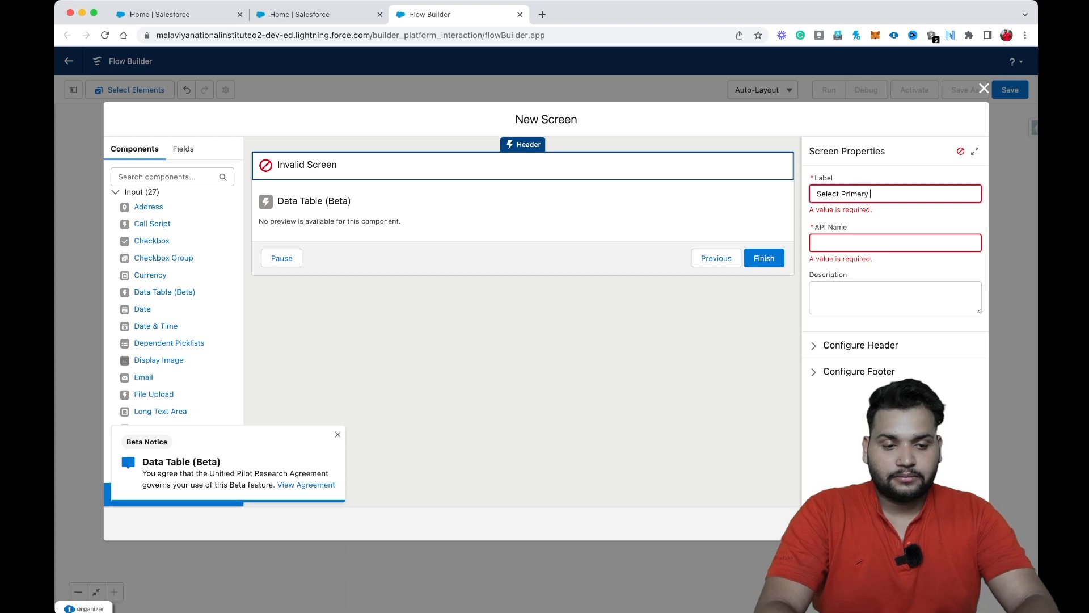
text(Contact)
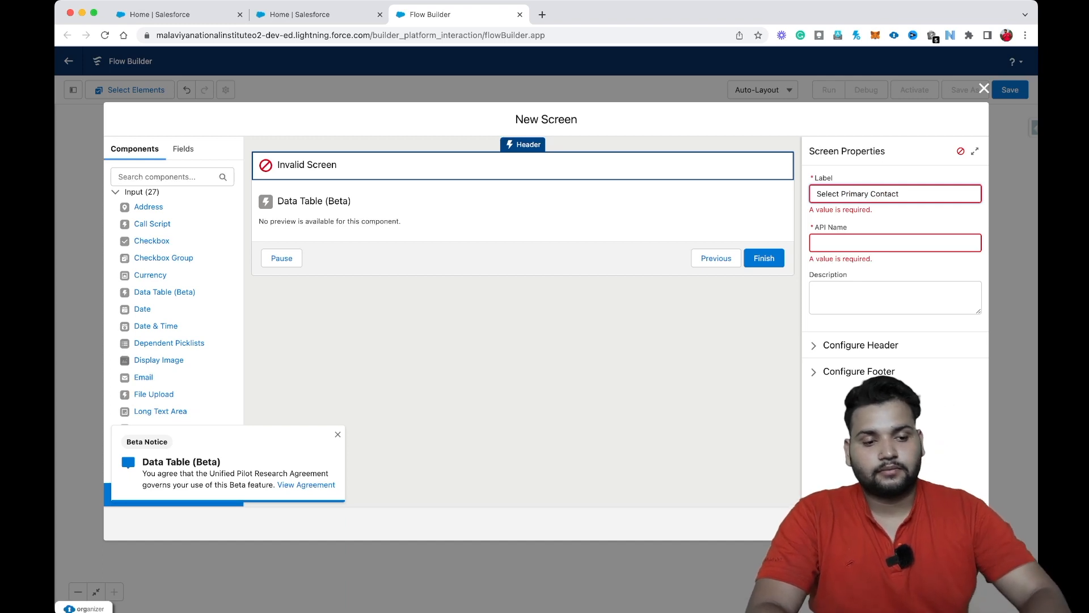
click(861, 256)
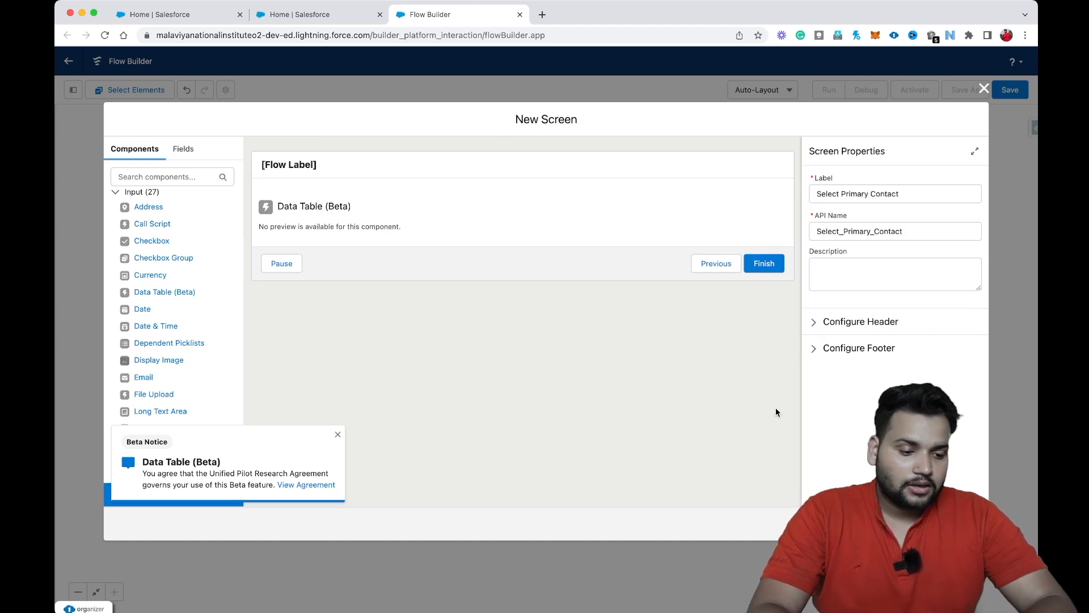
Step: Review the data table's source collection, row selection limits, configured columns and advanced settings
click(479, 219)
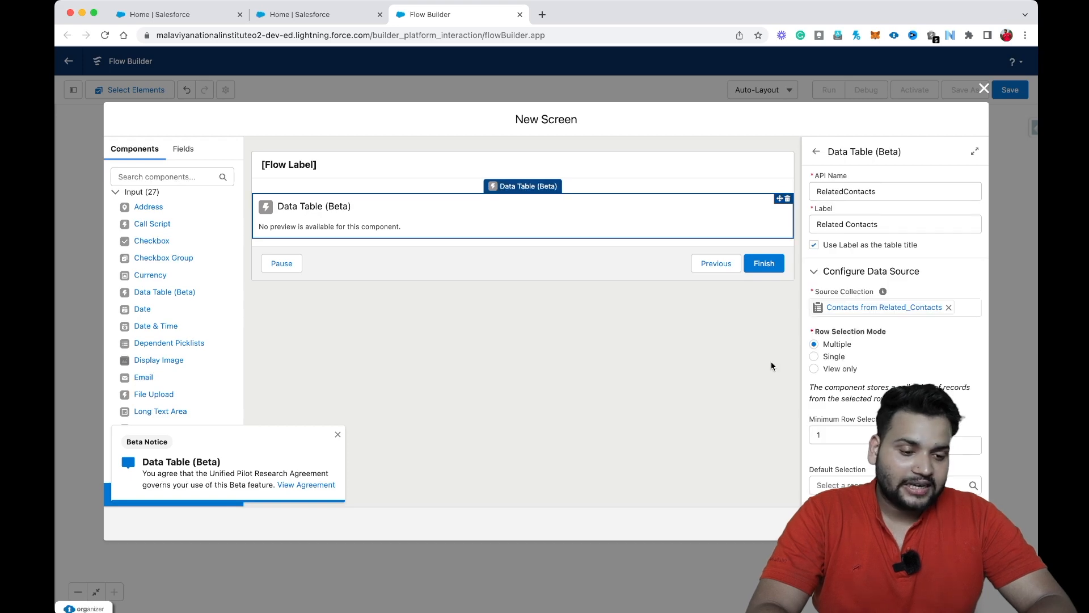
scroll(923, 369, down, 3)
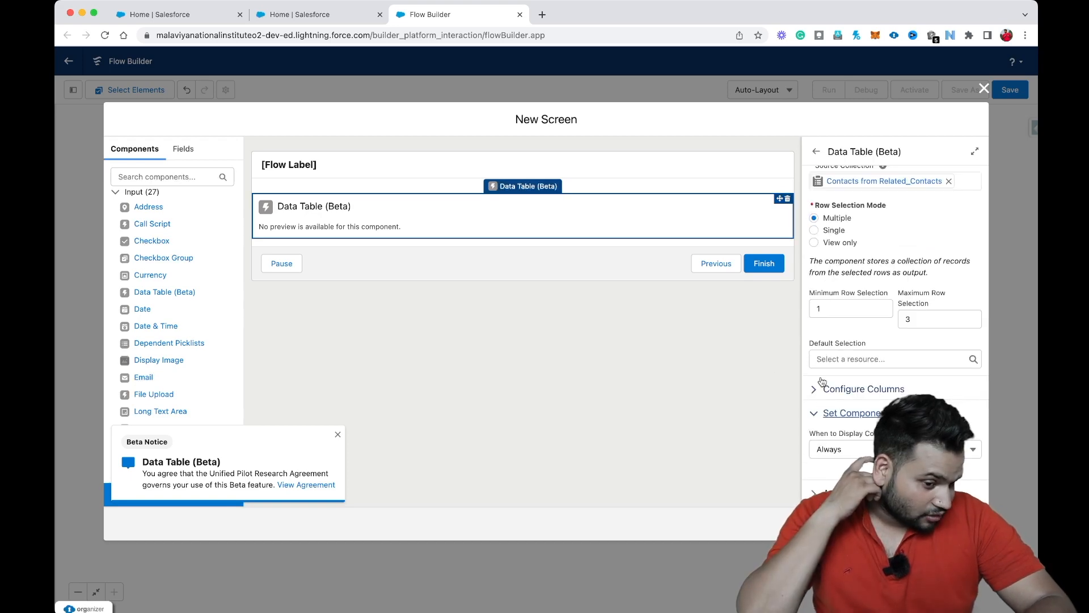
click(822, 387)
scroll(817, 388, down, 2)
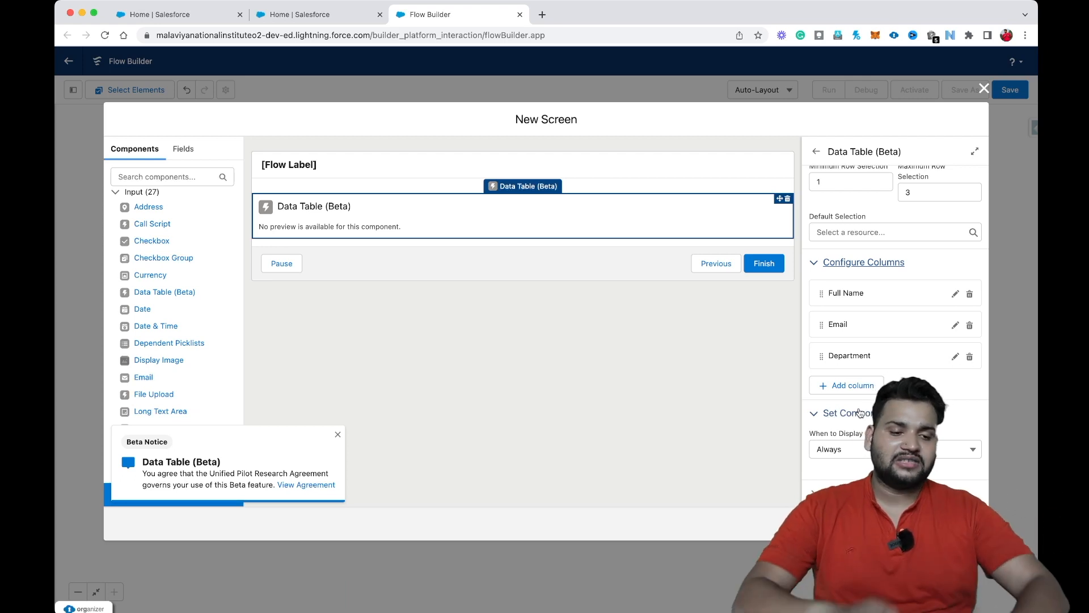
click(893, 413)
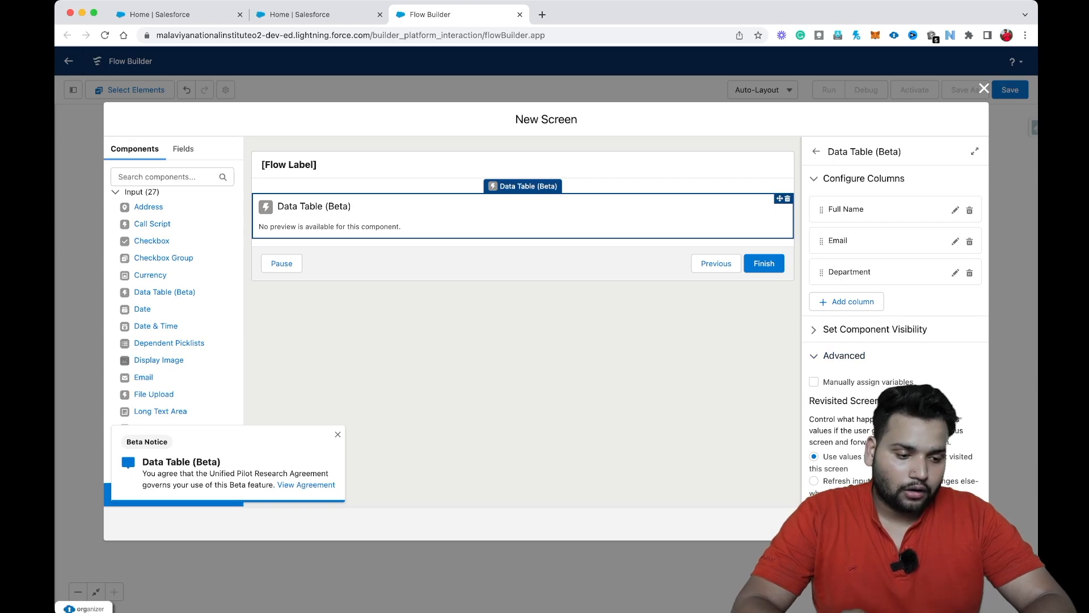
Step: Finish the screen element and save the flow with the label "Primary Contact" and API name Primary_Contact
click(984, 89)
click(1010, 91)
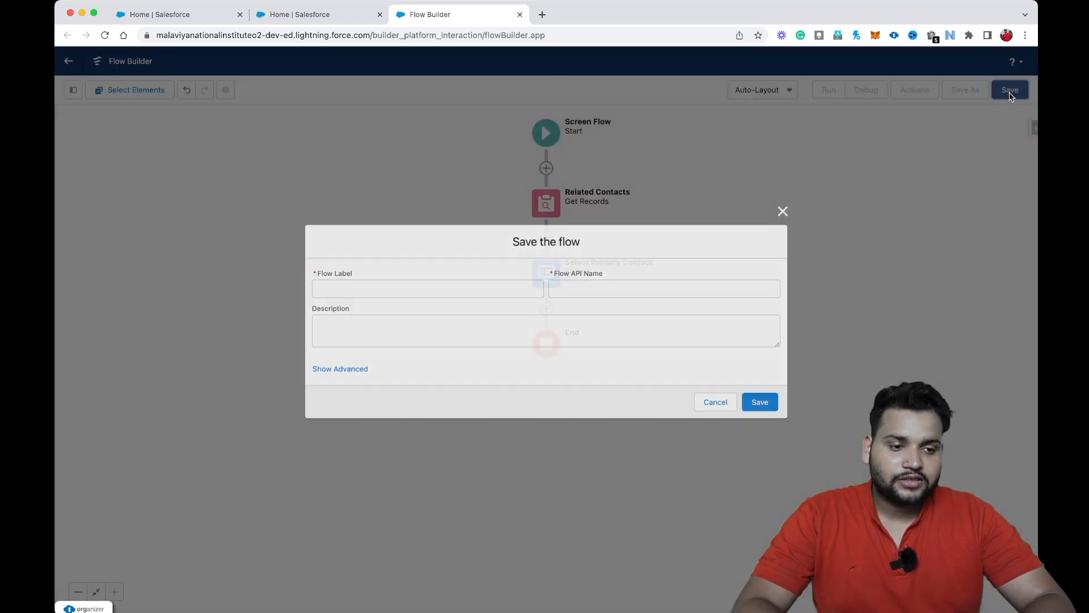
click(337, 288)
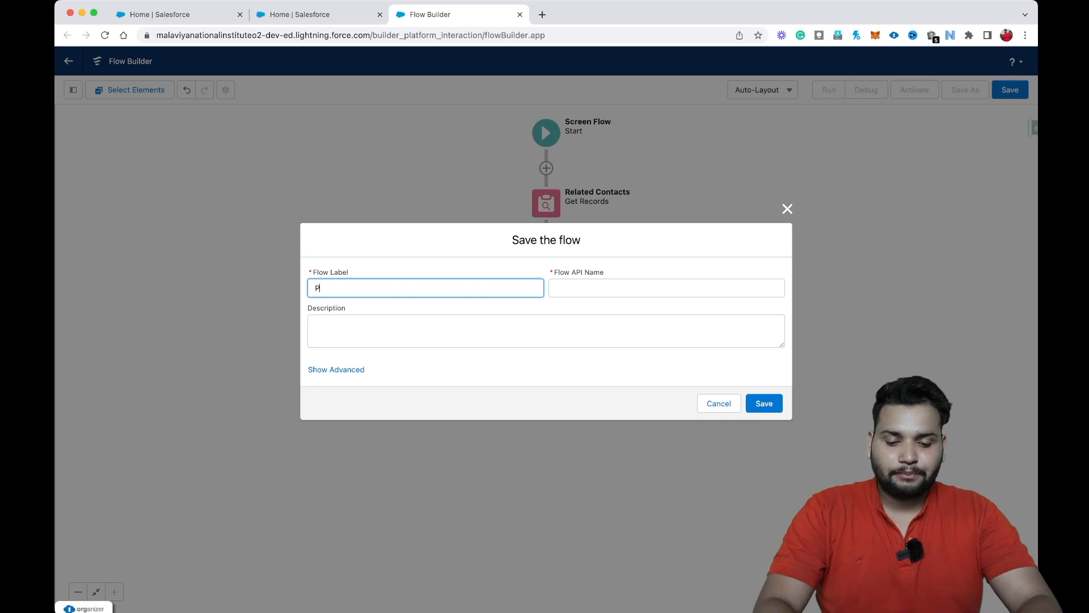
click(777, 406)
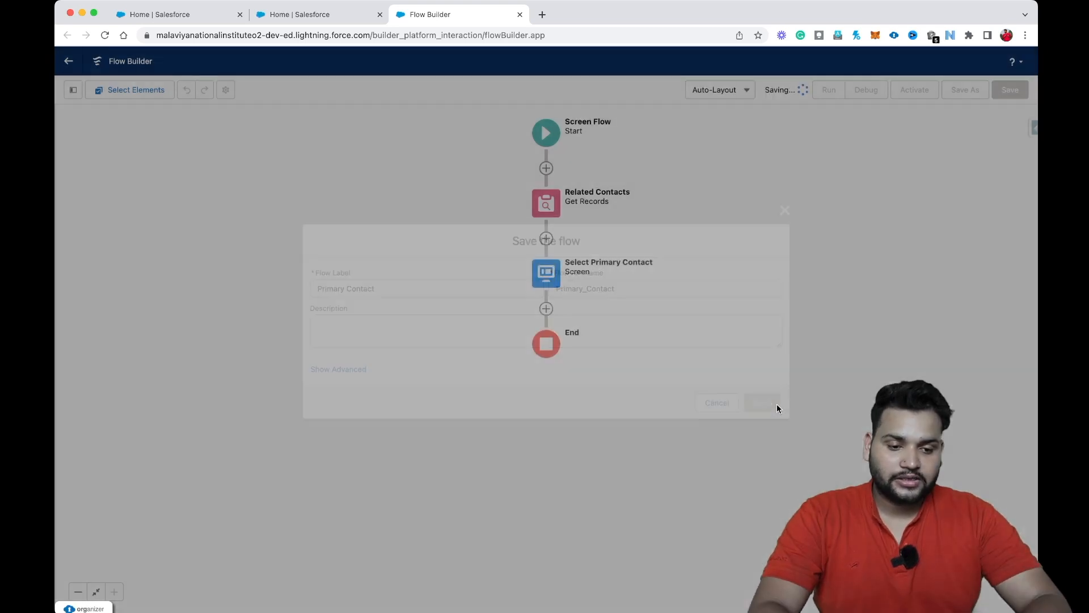
Step: Debug the flow with recordId set to the United Oil & Gas Corp. account and check the Related Contacts table
click(868, 94)
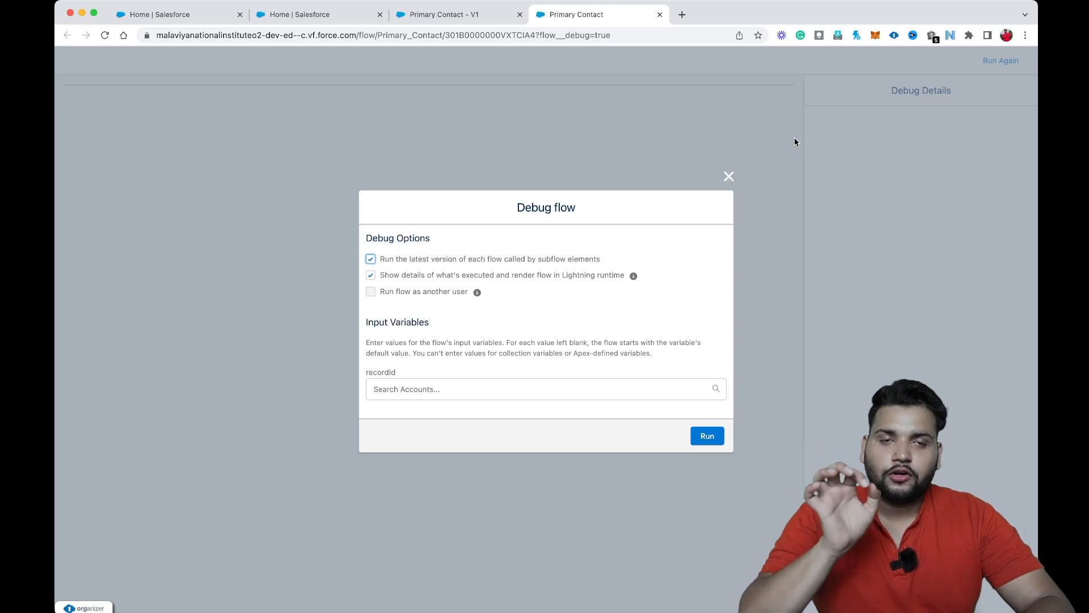
click(456, 396)
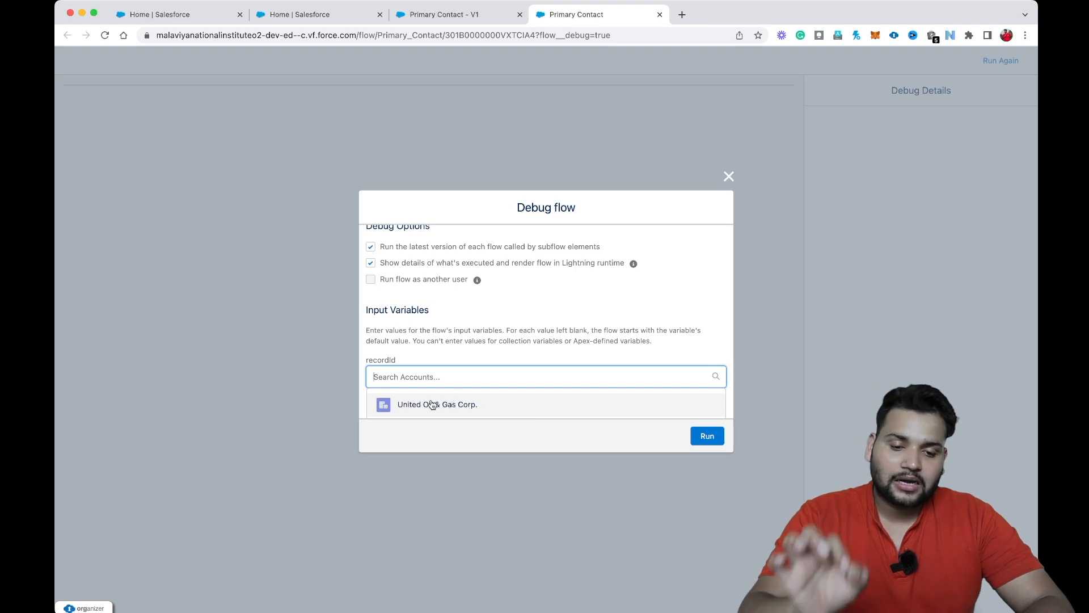
click(450, 409)
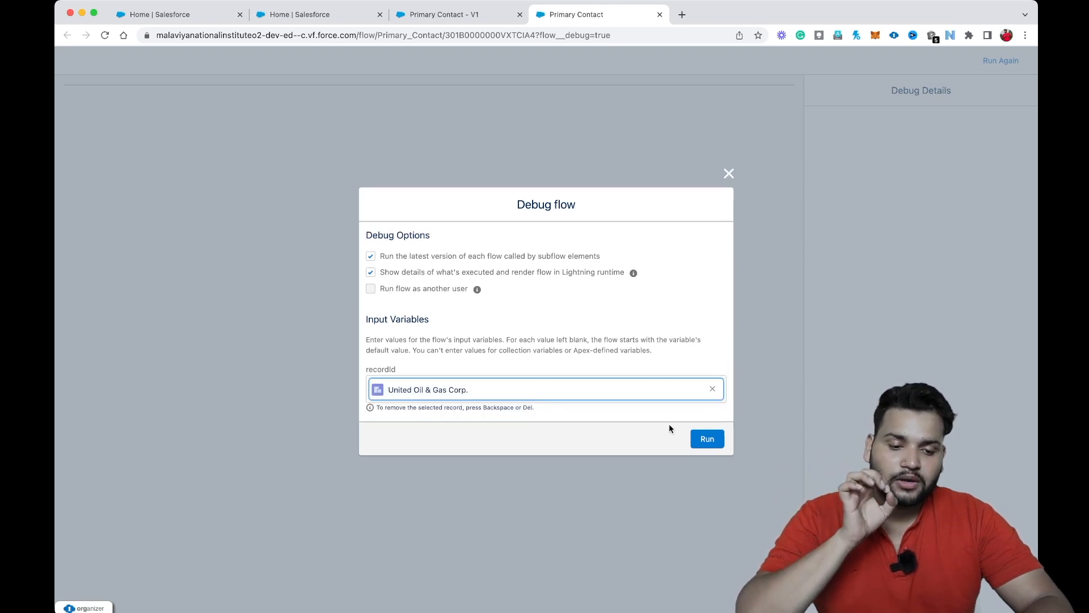
click(709, 441)
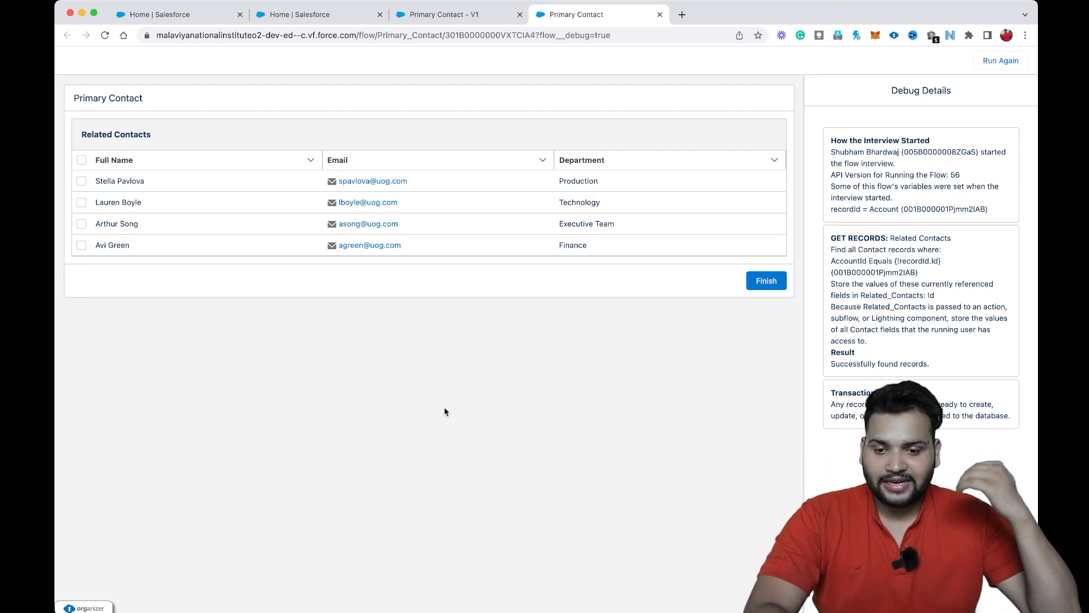
drag(153, 135, 73, 138)
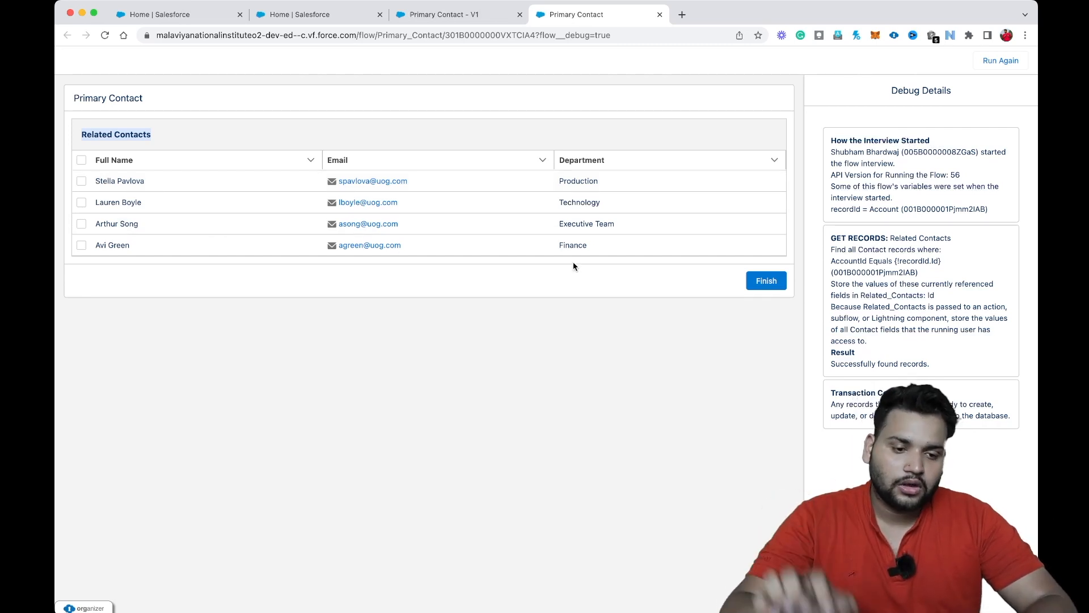
Step: Test the table's row limits by finishing with no selection, selecting the first three contacts, and swapping the third for the fourth
click(763, 284)
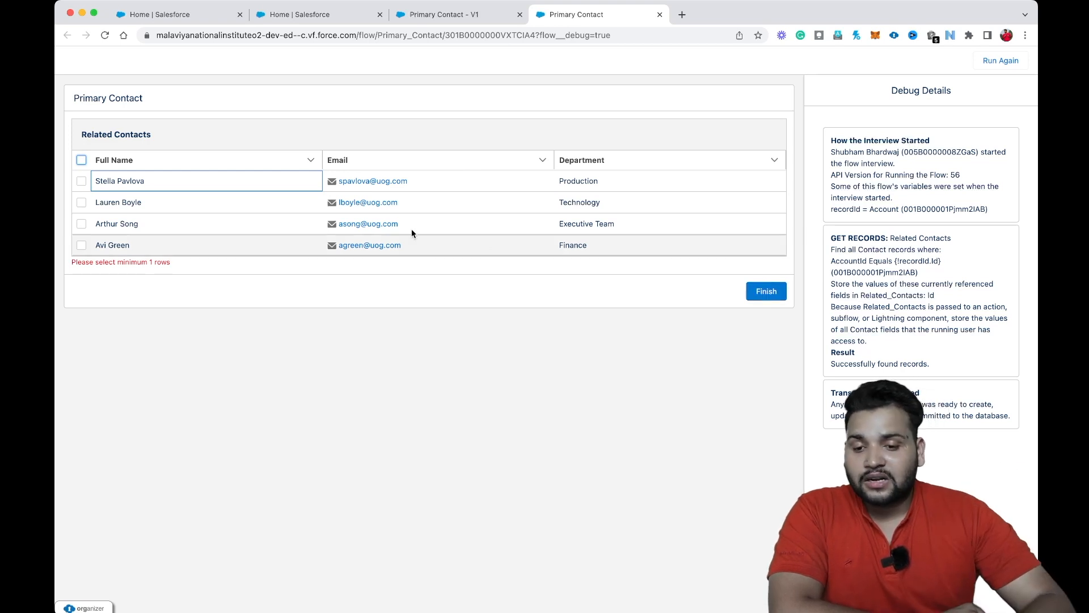
click(81, 181)
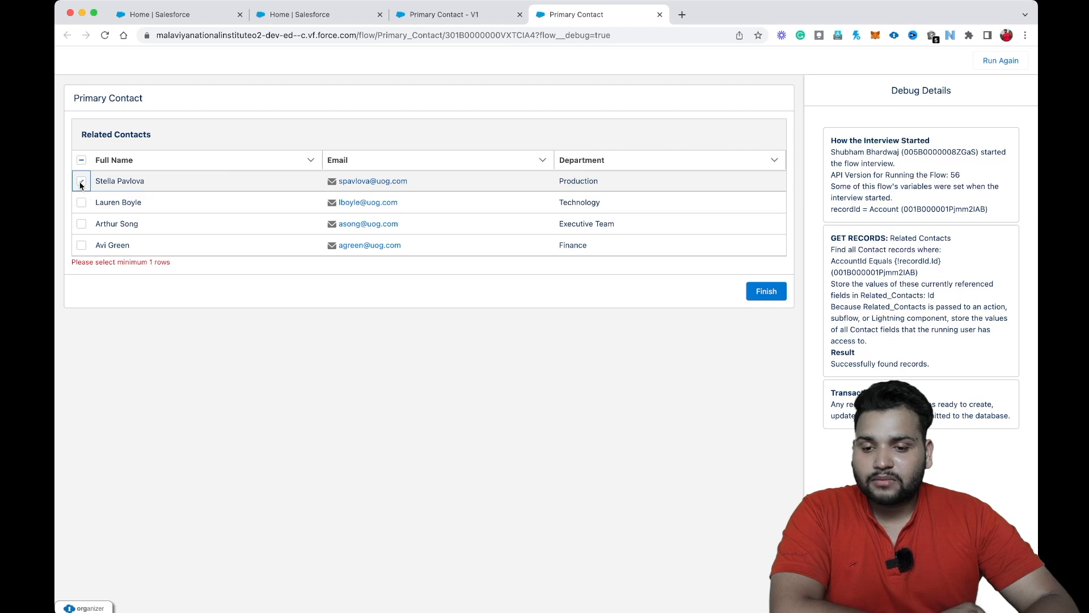
click(82, 202)
click(82, 223)
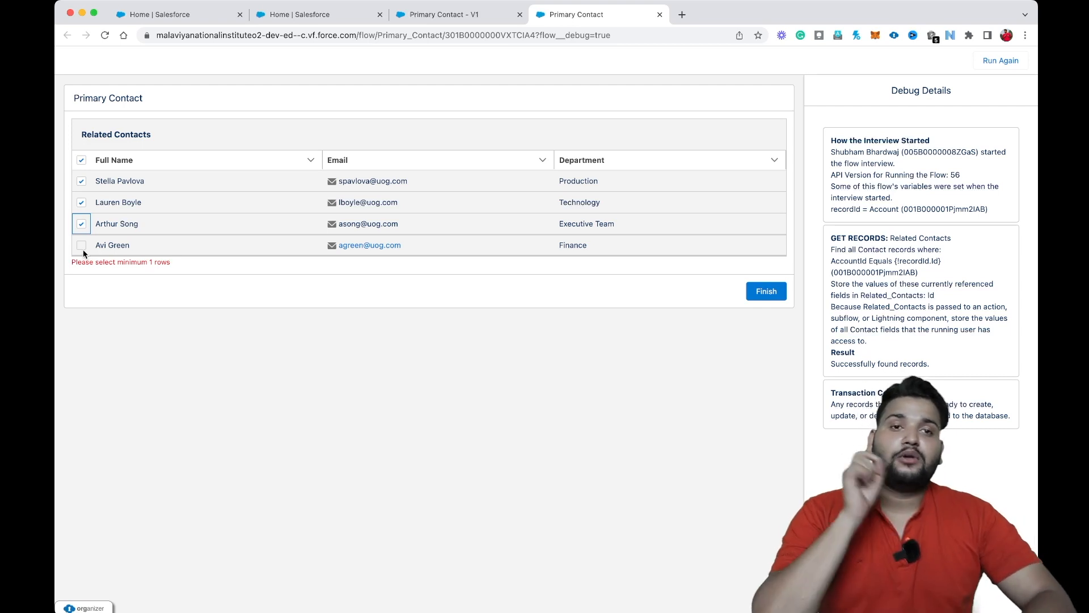
click(81, 225)
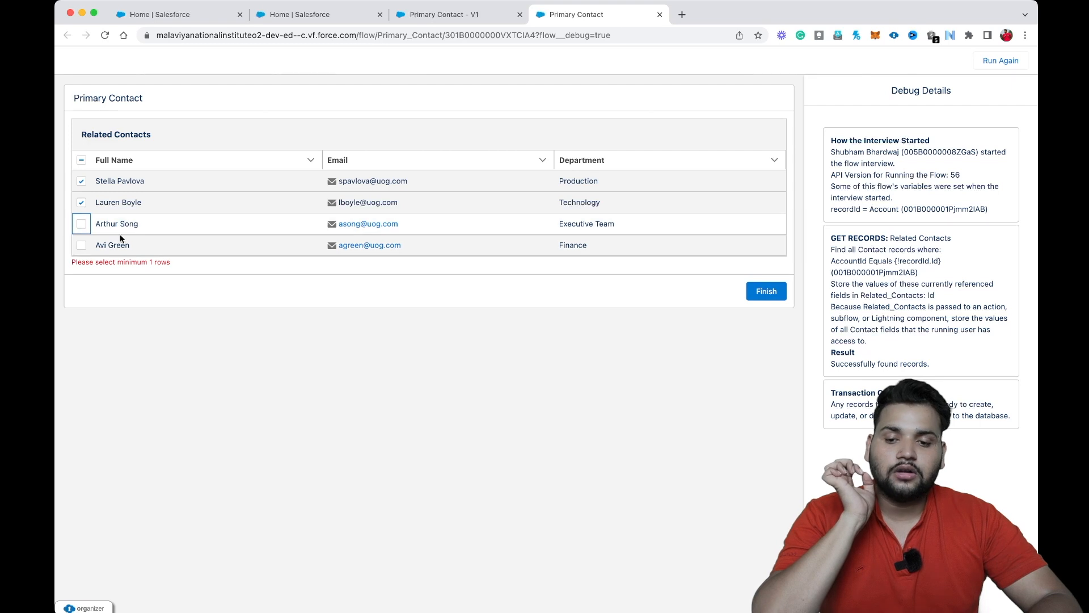
click(82, 247)
click(83, 245)
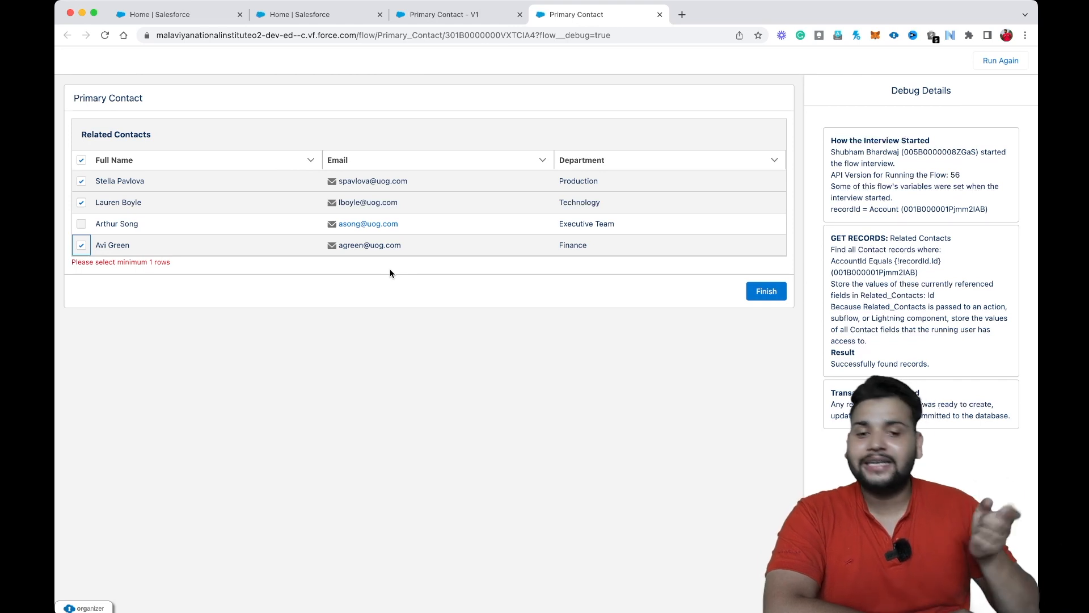
Step: Change the data table's row selection mode to View only in the Select Primary Contact screen and save the flow
click(441, 16)
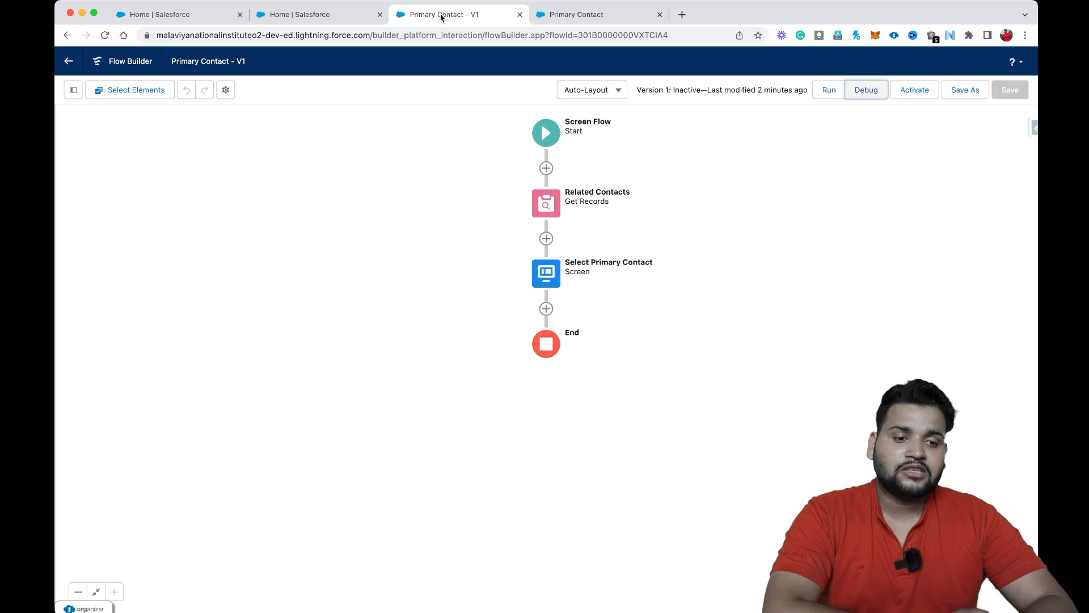
double_click(537, 278)
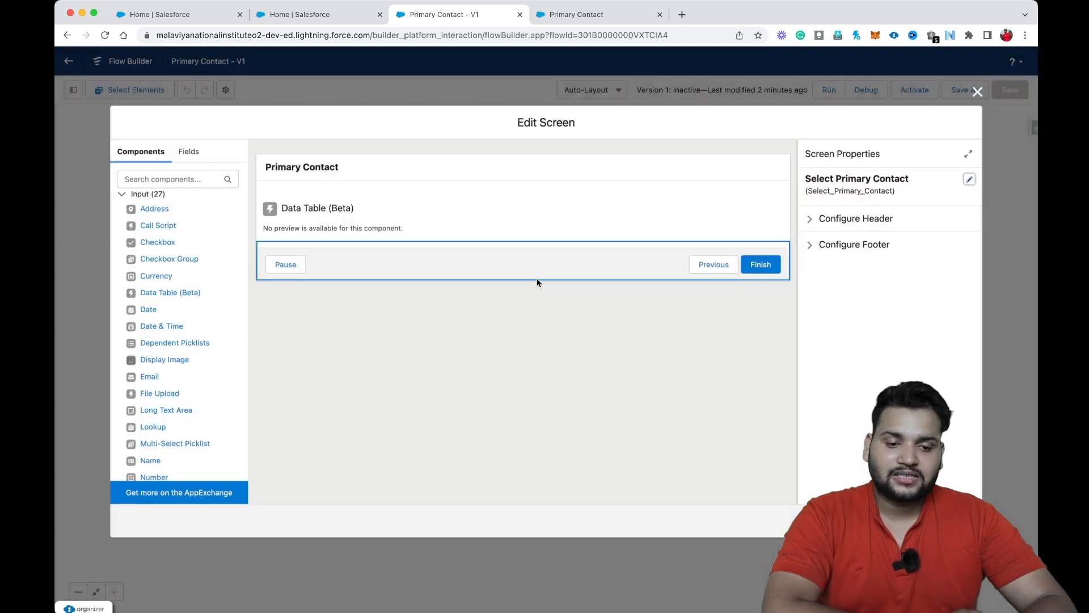
click(464, 234)
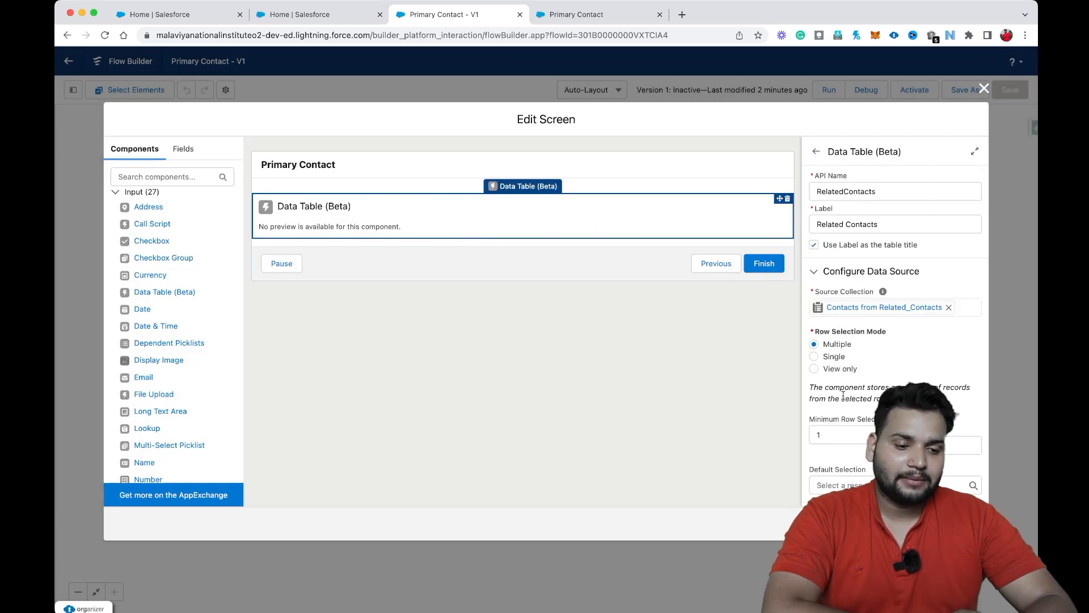
scroll(843, 395, down, 2)
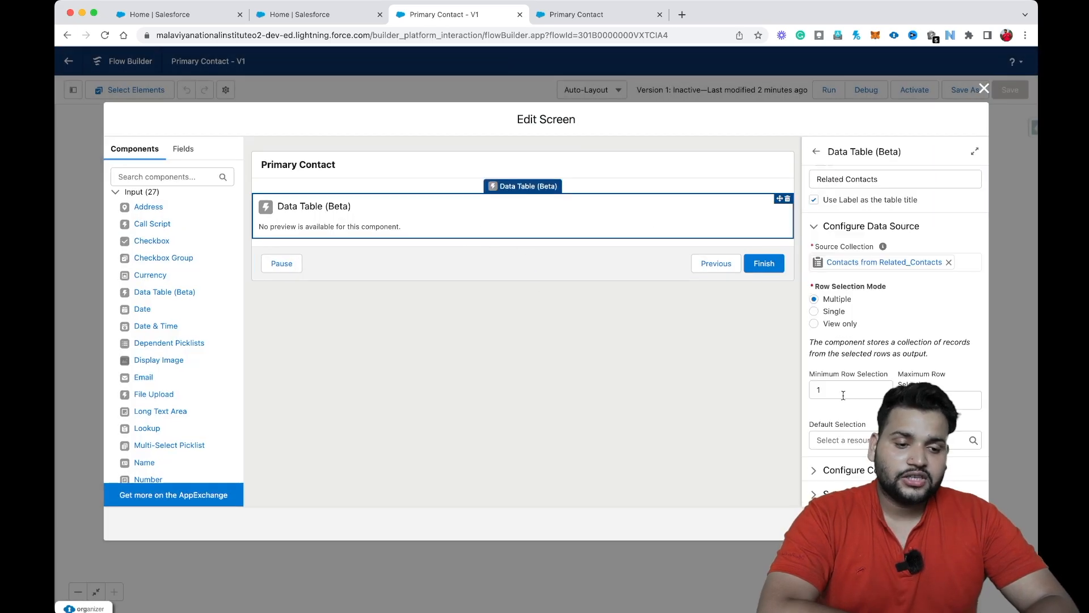
click(813, 324)
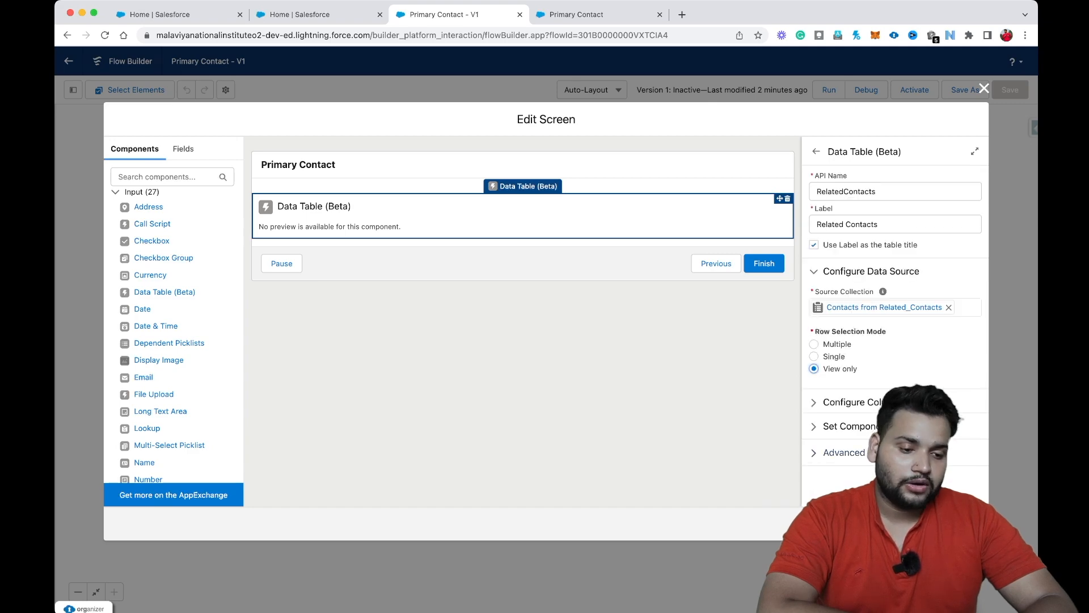
click(984, 88)
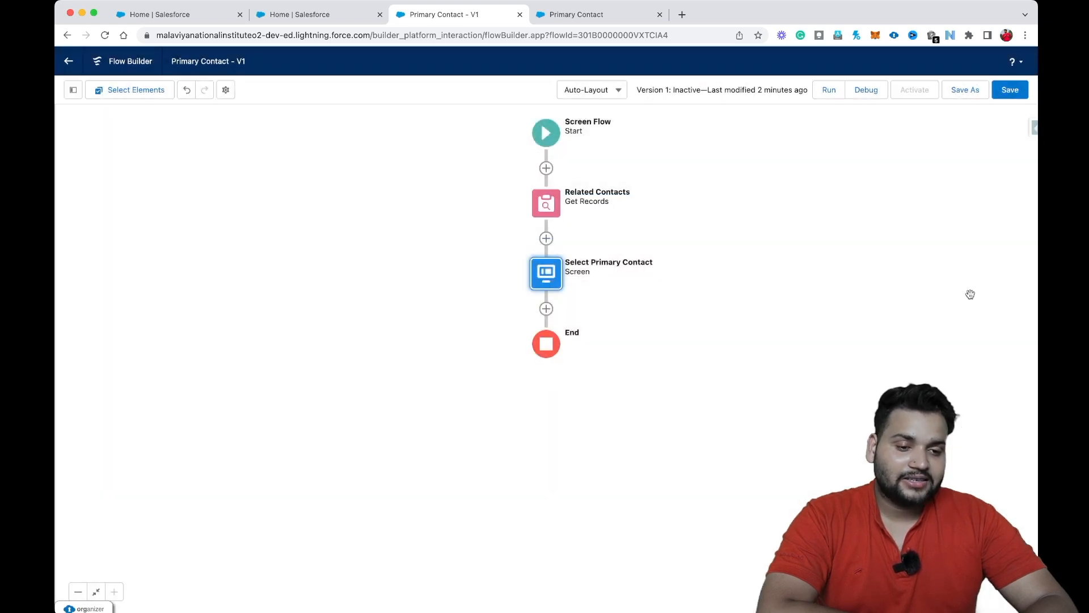
click(1010, 90)
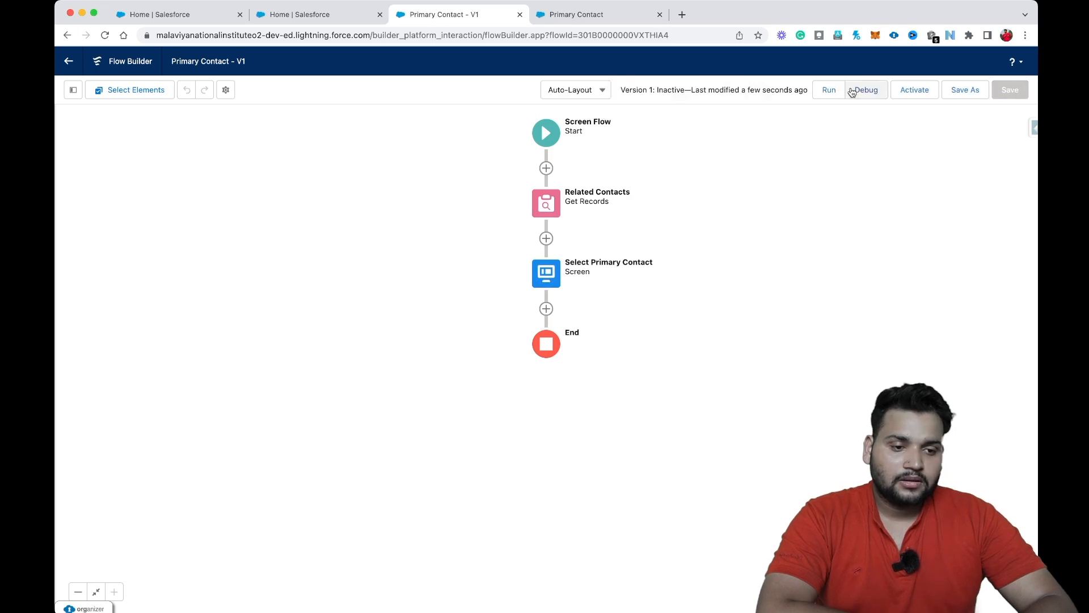
Step: Debug the flow with the View only table, using United Oil & Gas Corp. as the recordId account
click(858, 89)
click(800, 15)
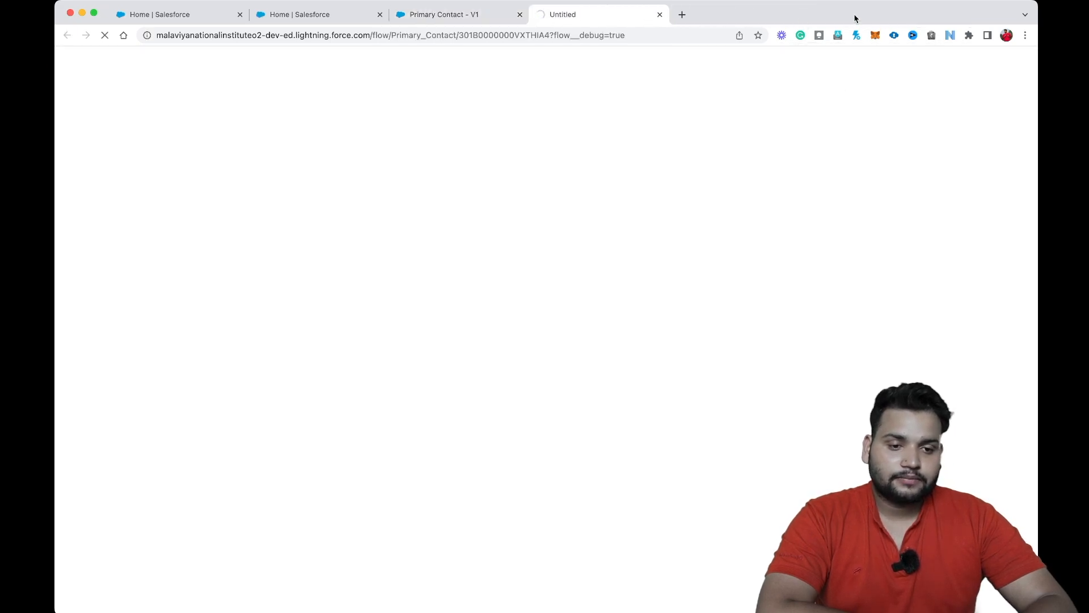
scroll(415, 382, down, 2)
click(423, 323)
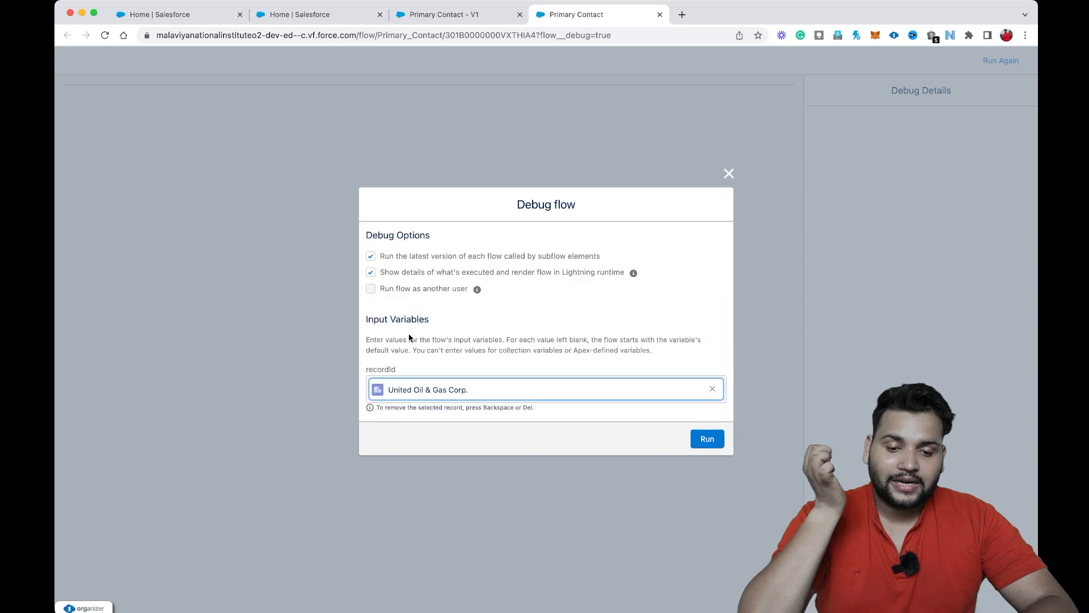
click(707, 438)
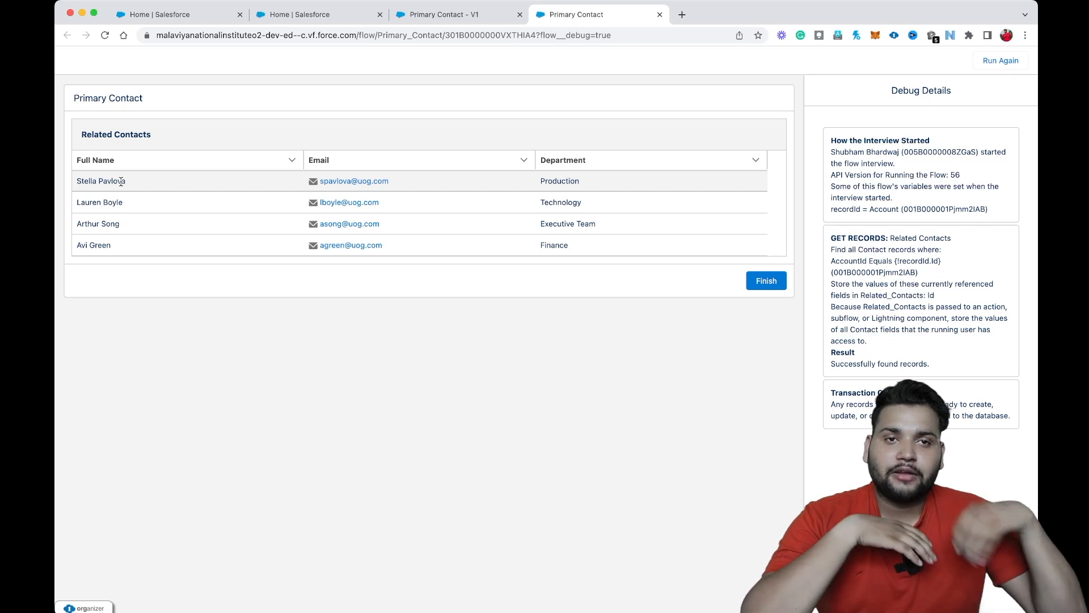
Step: Set the data table's row selection mode to Single, stop using its label as the table title, and save the flow
click(423, 21)
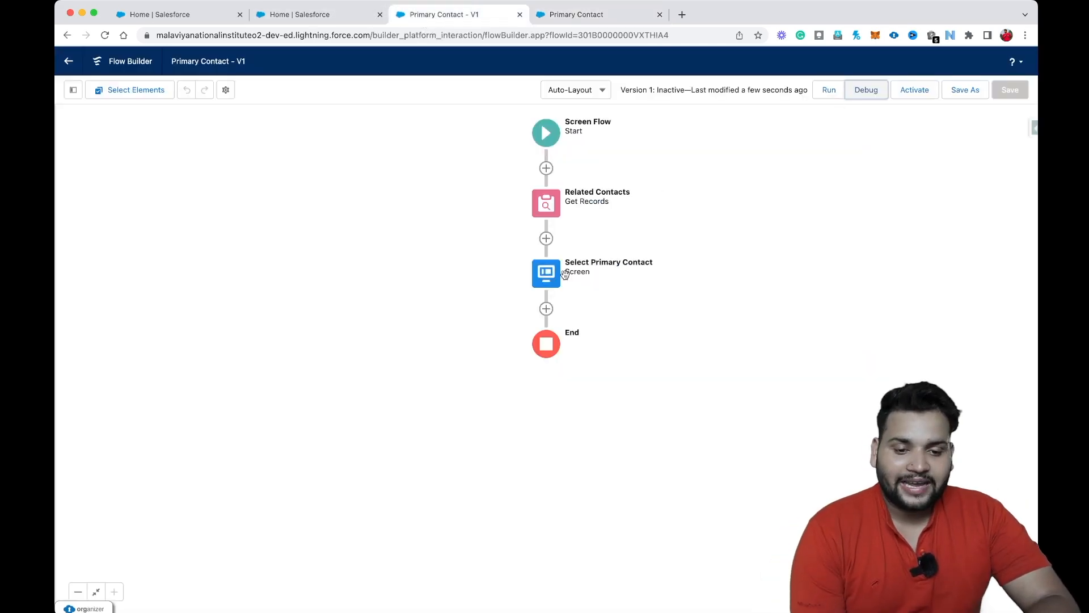
double_click(557, 275)
click(519, 222)
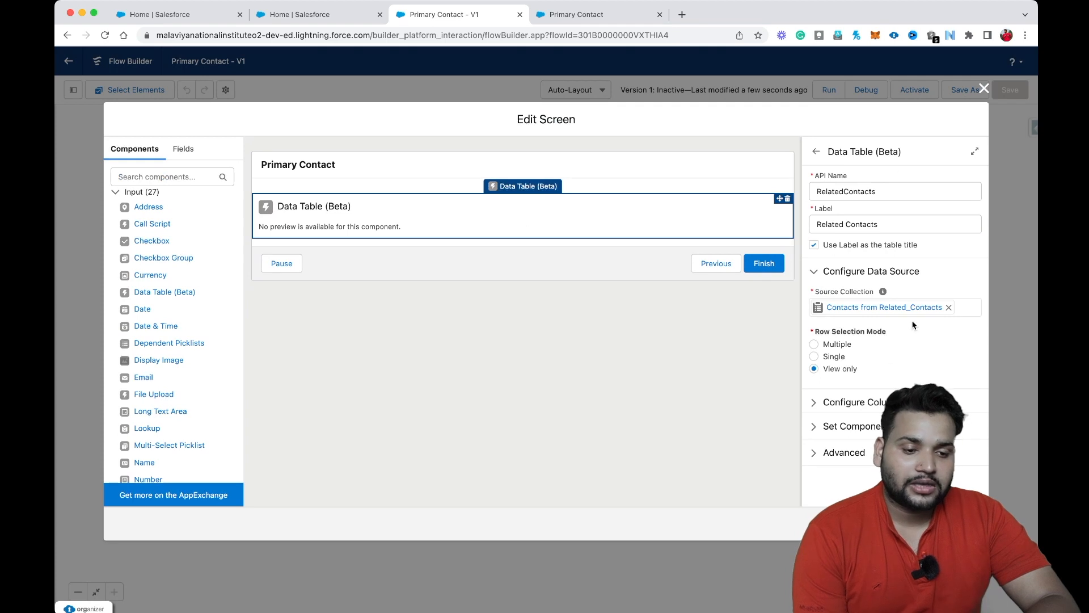
click(814, 357)
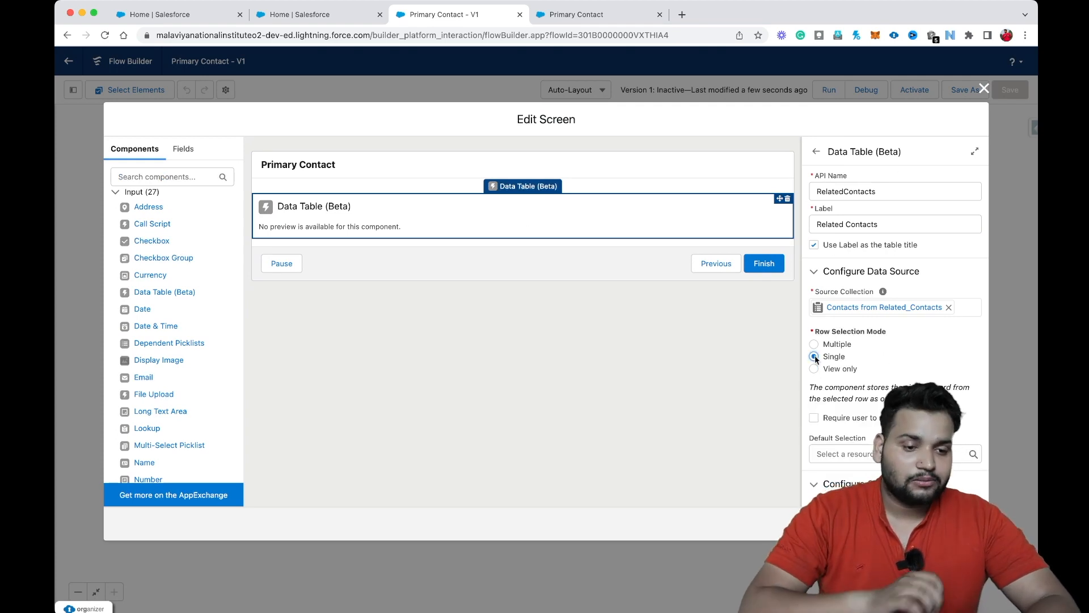
click(815, 244)
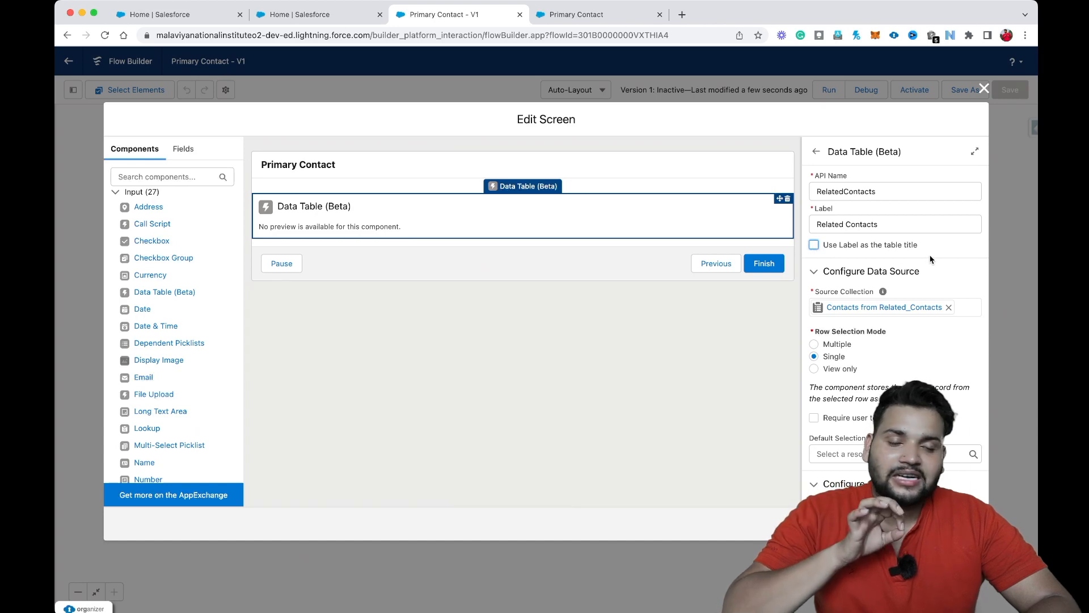
click(966, 523)
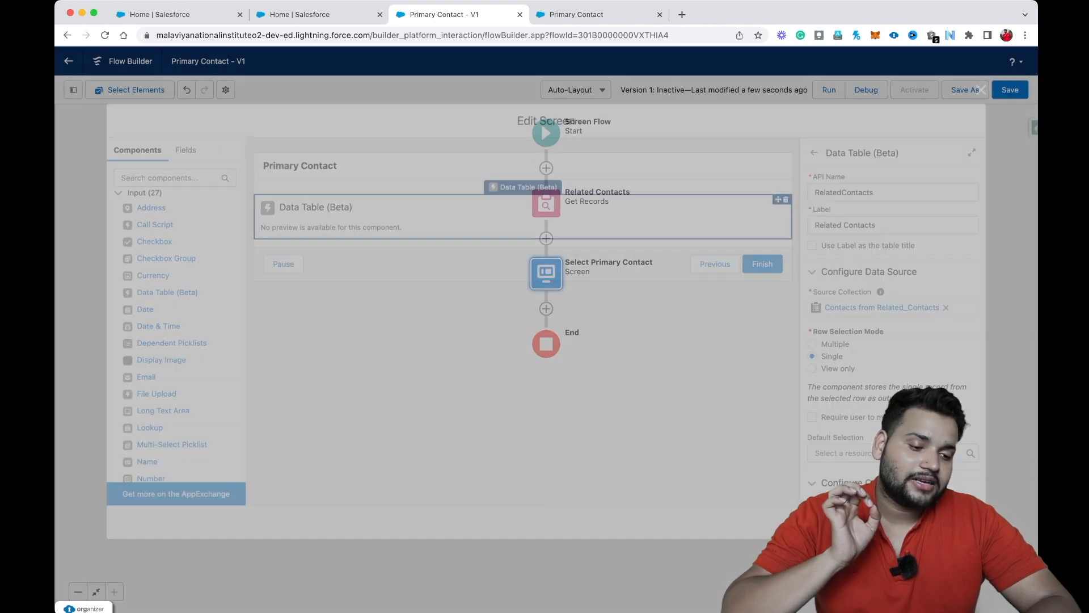
click(1019, 94)
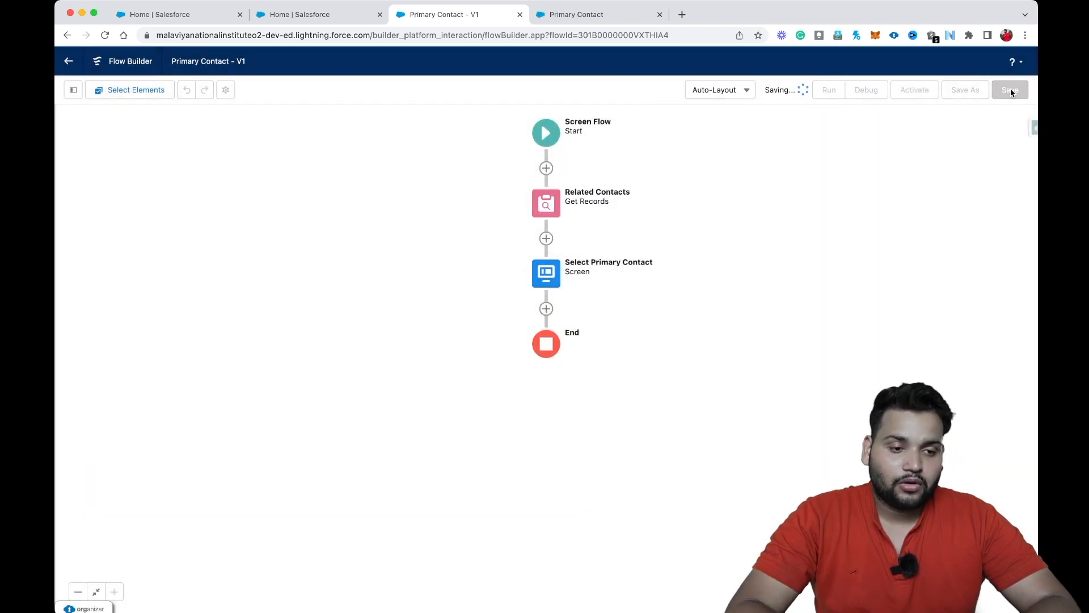
Step: Debug the flow with the single-selection table, using United Oil & Gas Corp. as the recordId account
click(878, 97)
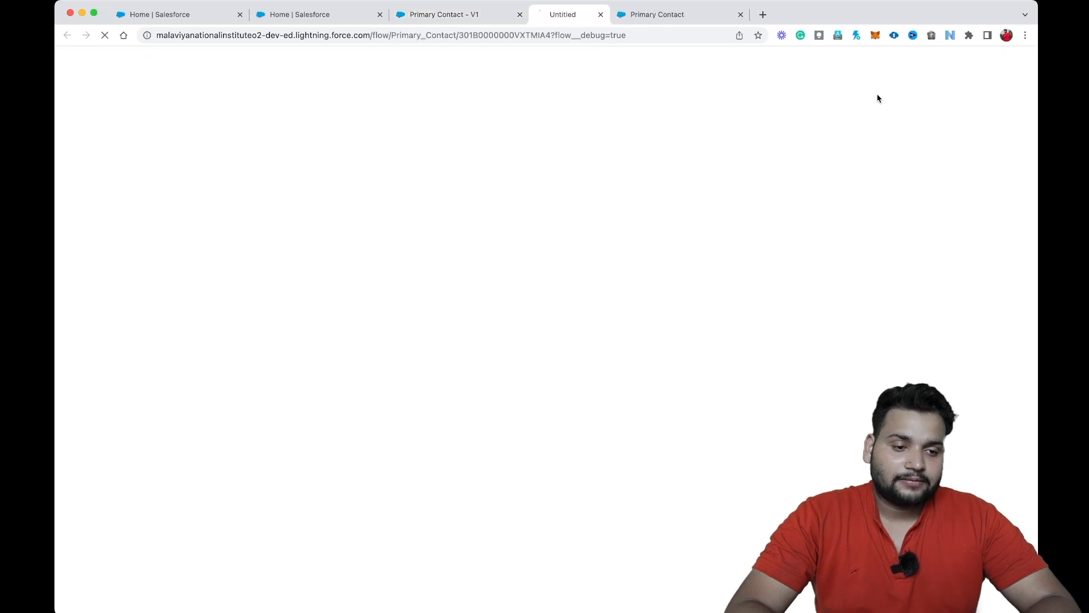
click(427, 385)
scroll(428, 375, down, 2)
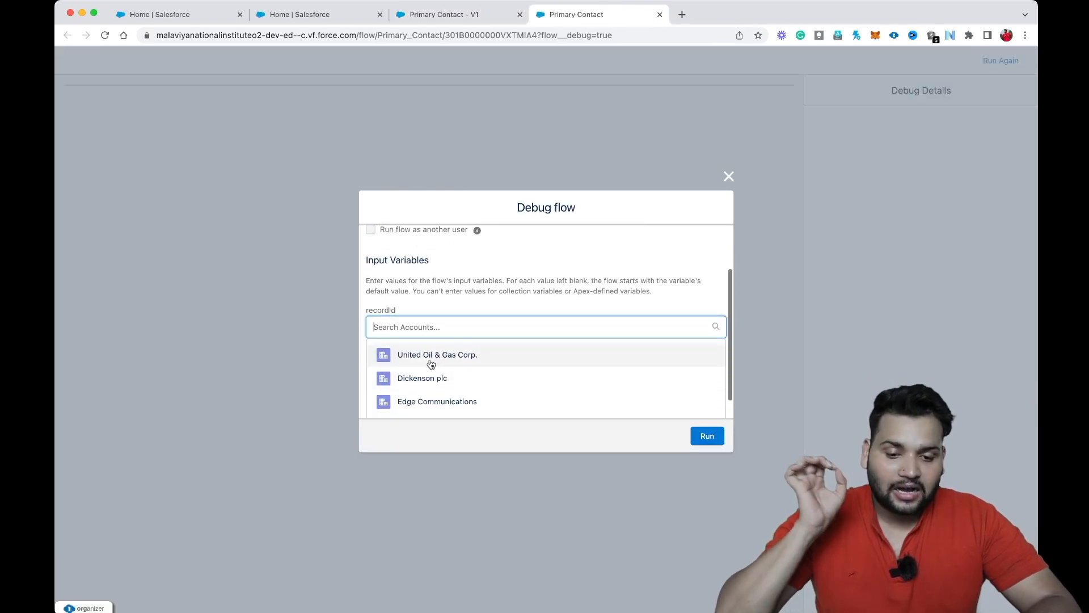
click(430, 361)
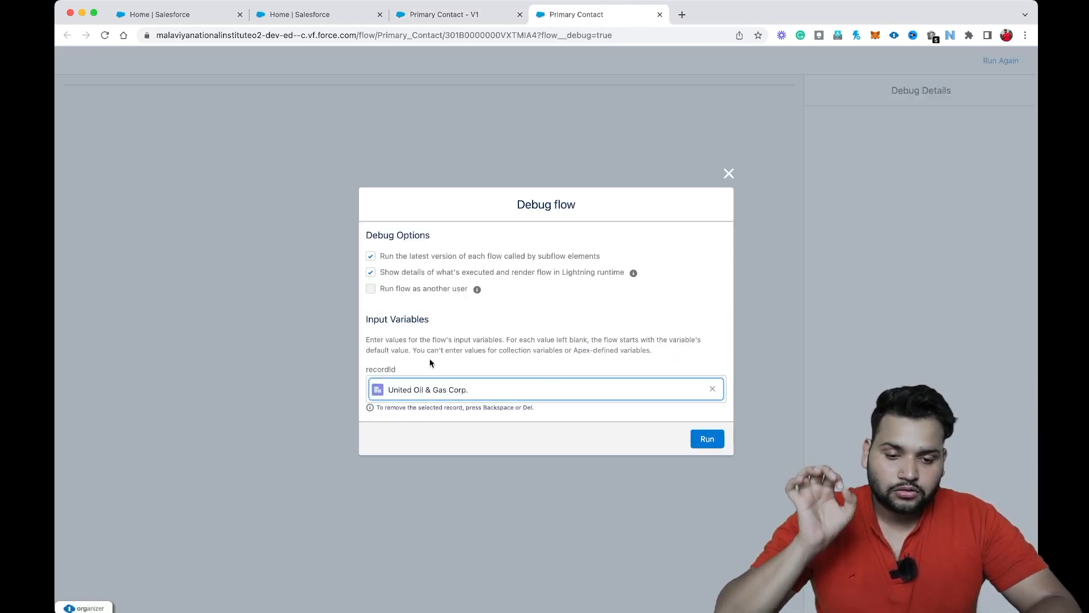
click(702, 437)
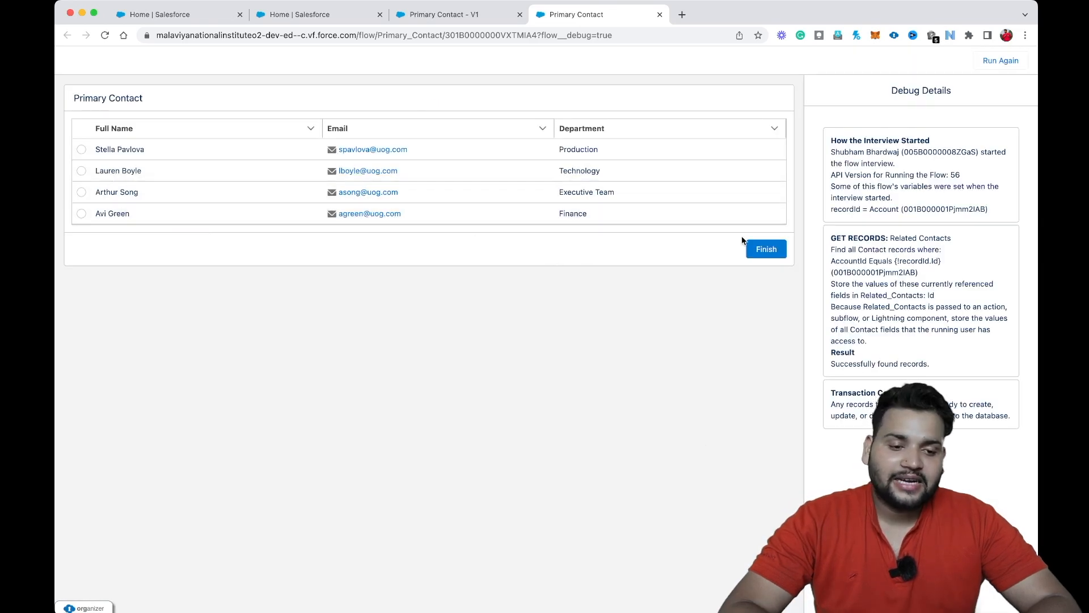
Step: Test single selection by finishing with no contact selected, rerunning and finishing with the second contact selected, then close the debug run
click(766, 249)
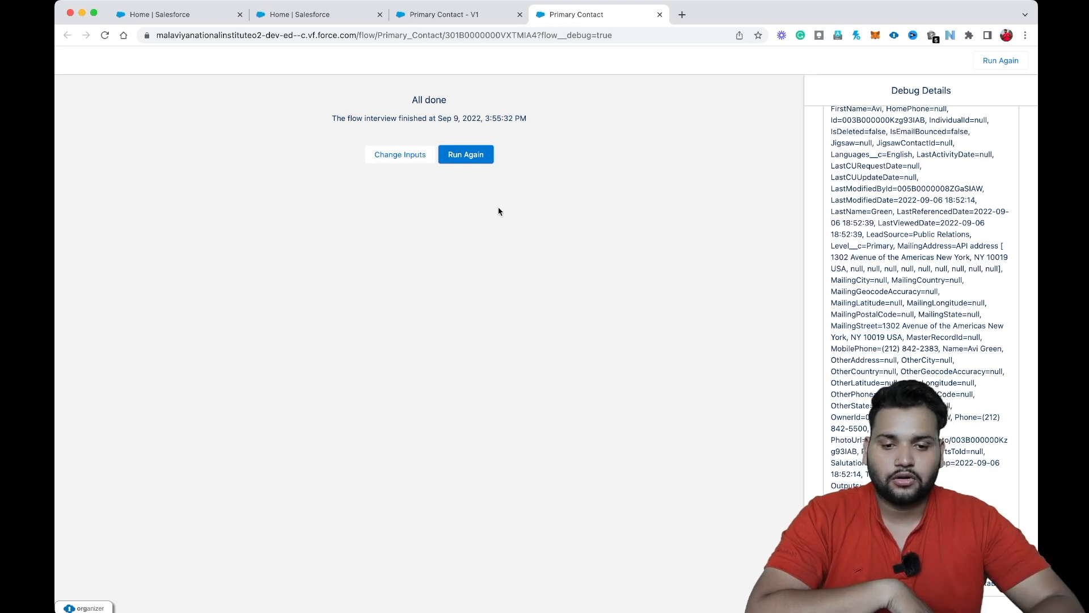
click(462, 158)
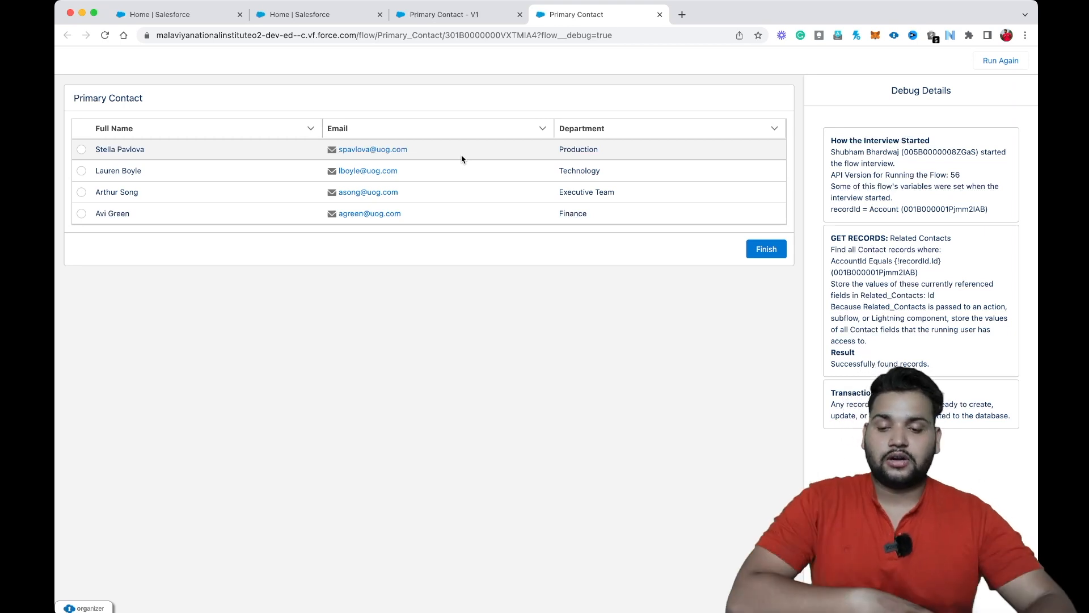
click(81, 171)
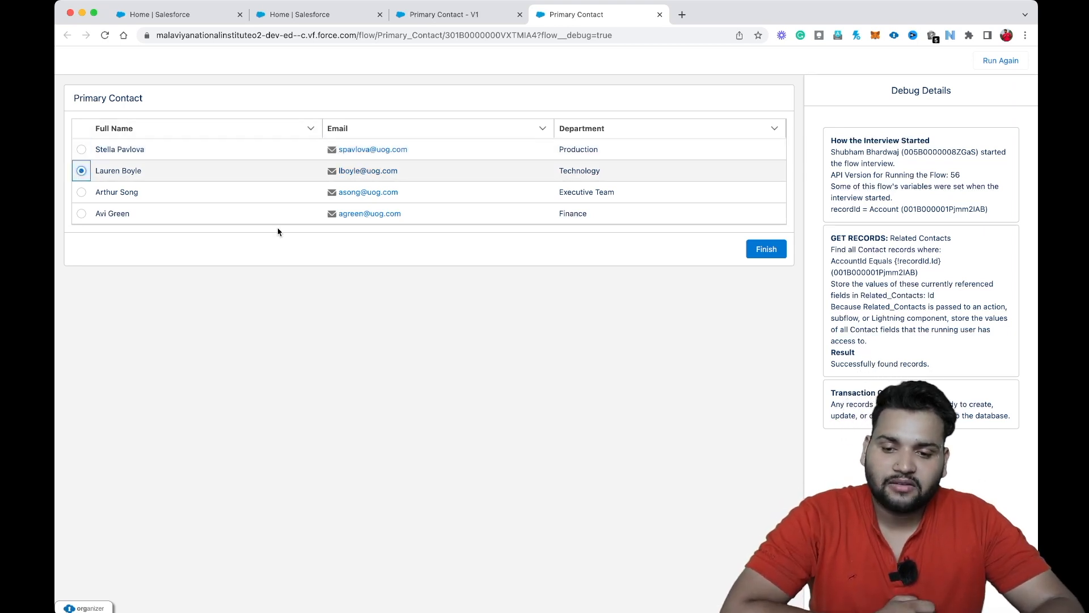
click(769, 249)
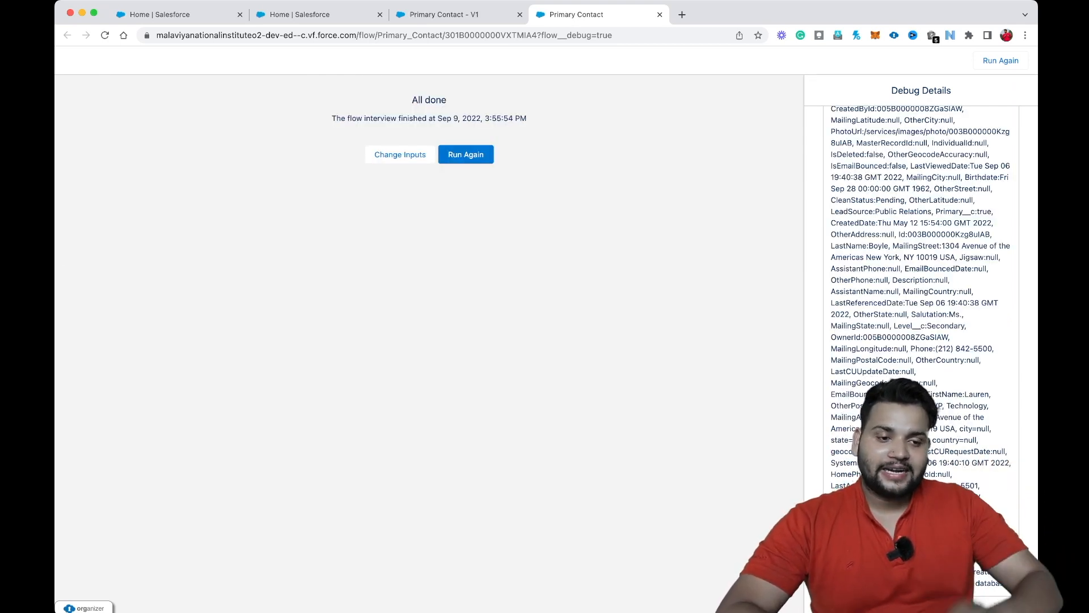
click(660, 15)
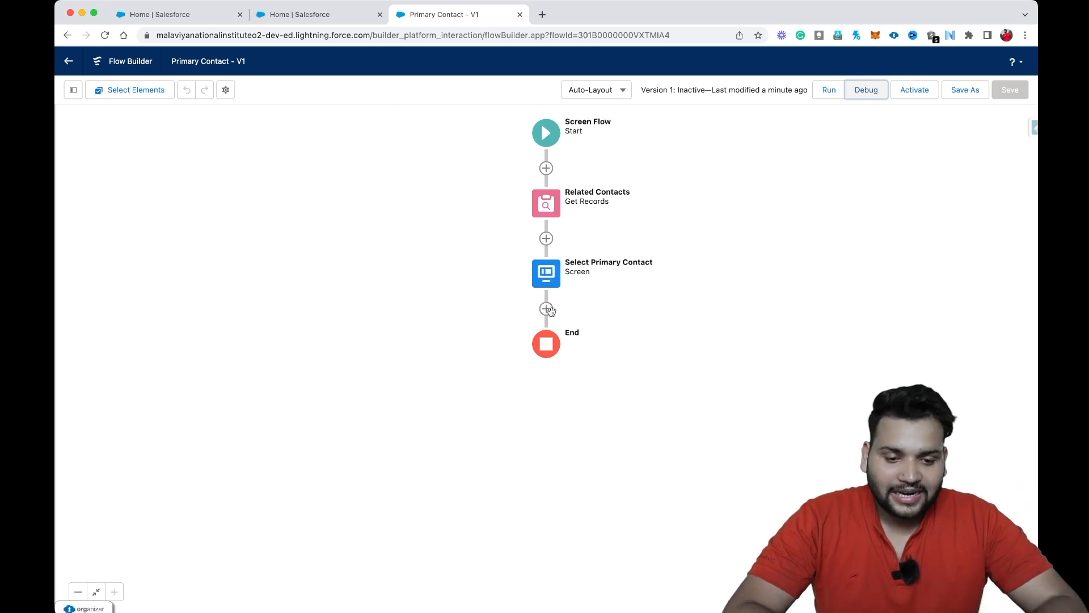
Step: Add an Update Records element after the Select Primary Contact screen, labelled "Update primary Contact" with API name Update_primary_Contact
click(546, 309)
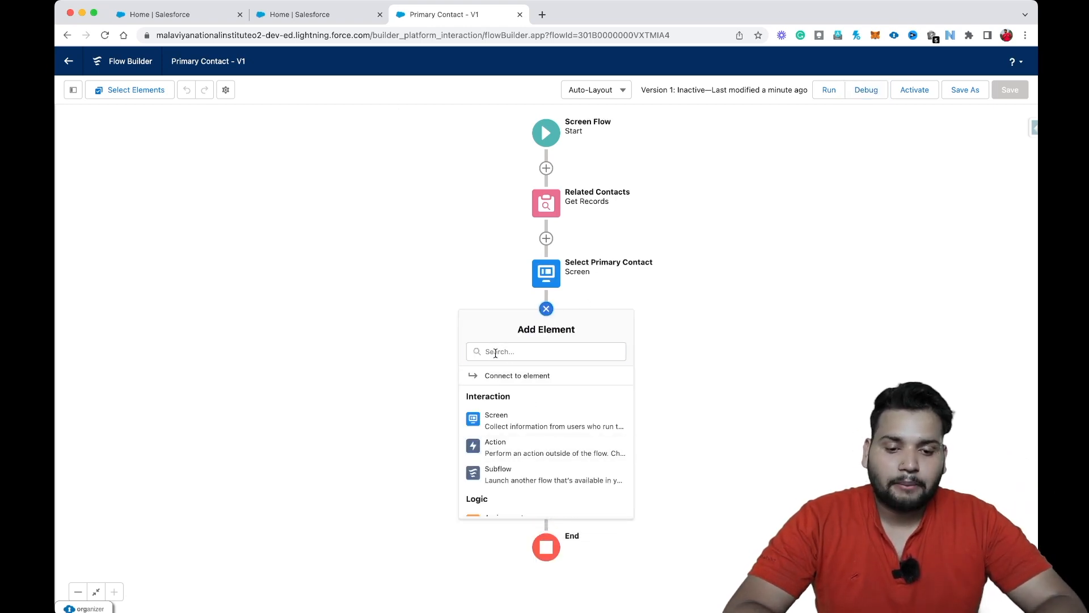
click(495, 351)
text(UPDATE)
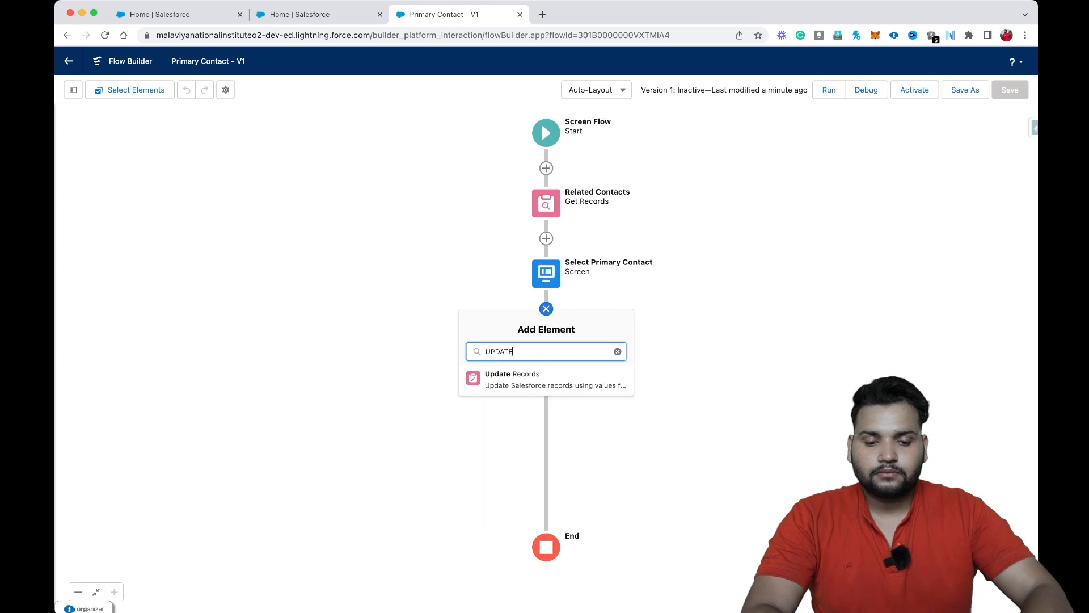
click(495, 382)
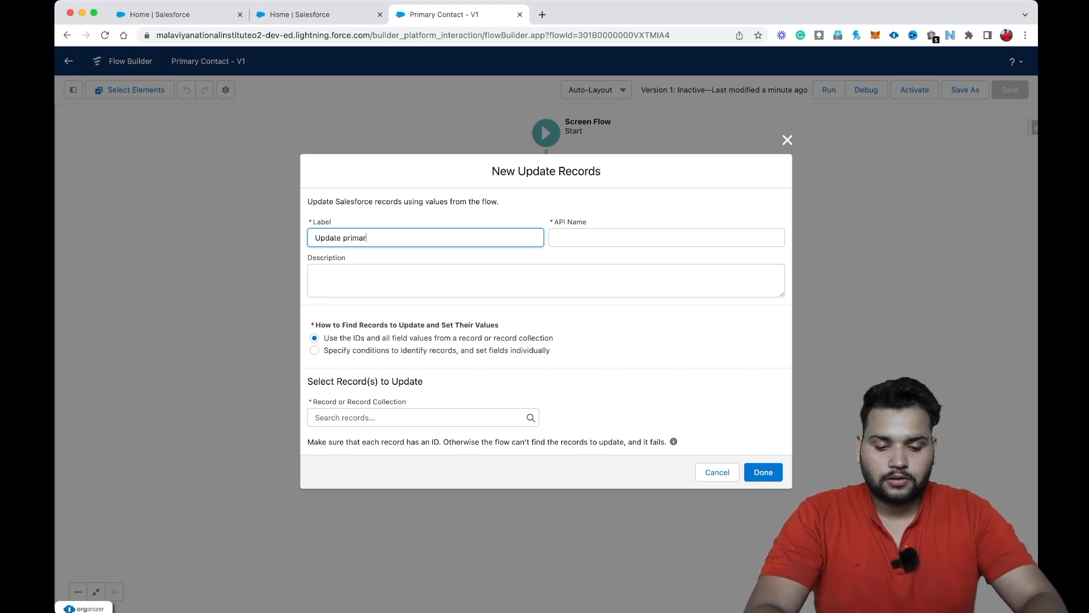
text(ct)
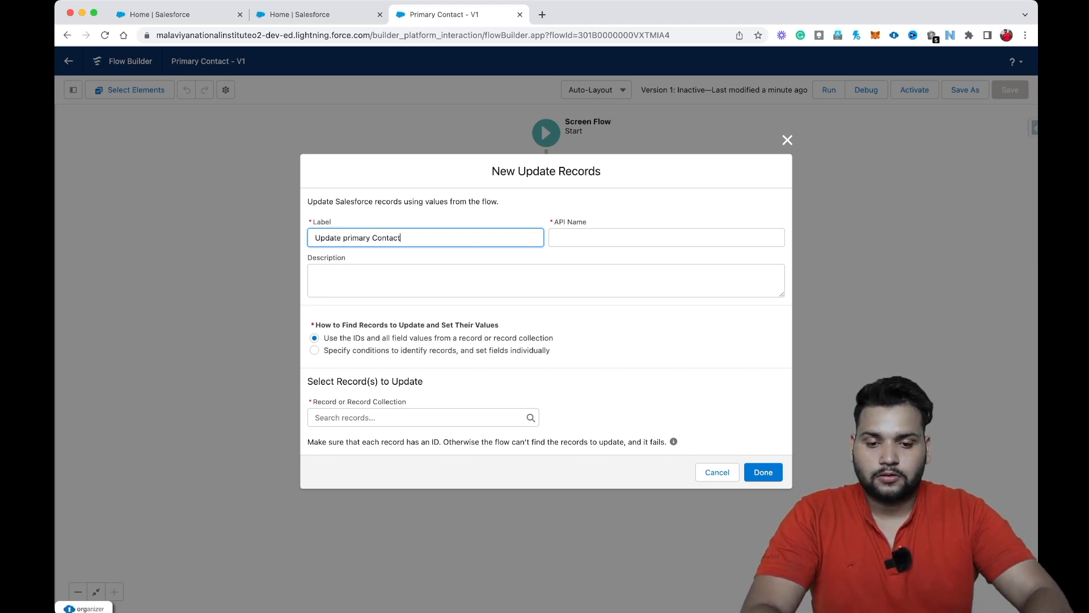
click(569, 246)
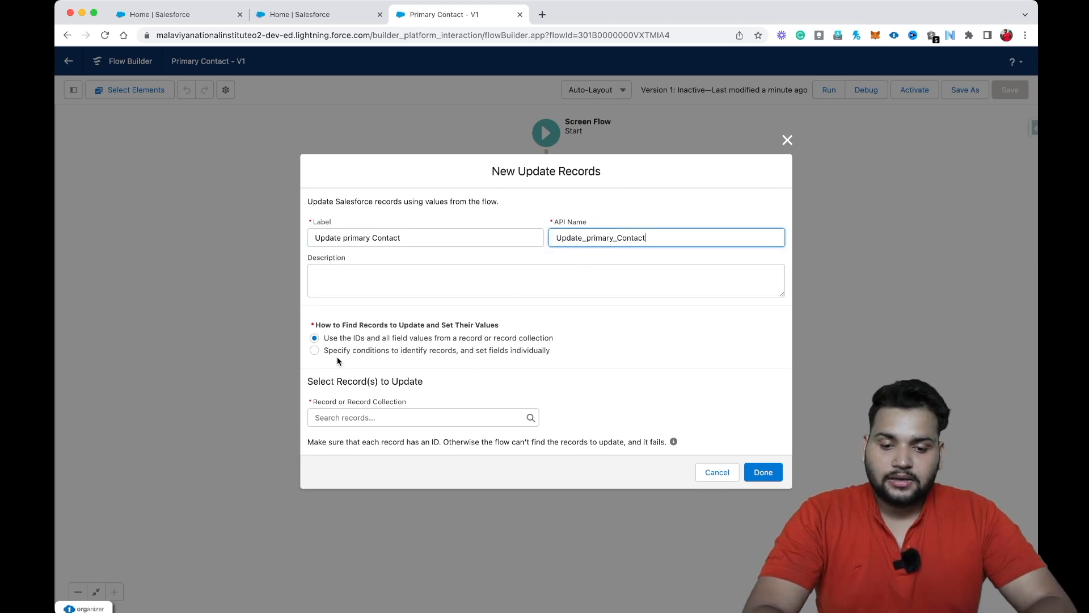
Step: Make the update identify records by specified conditions, with Contact as the object
click(315, 351)
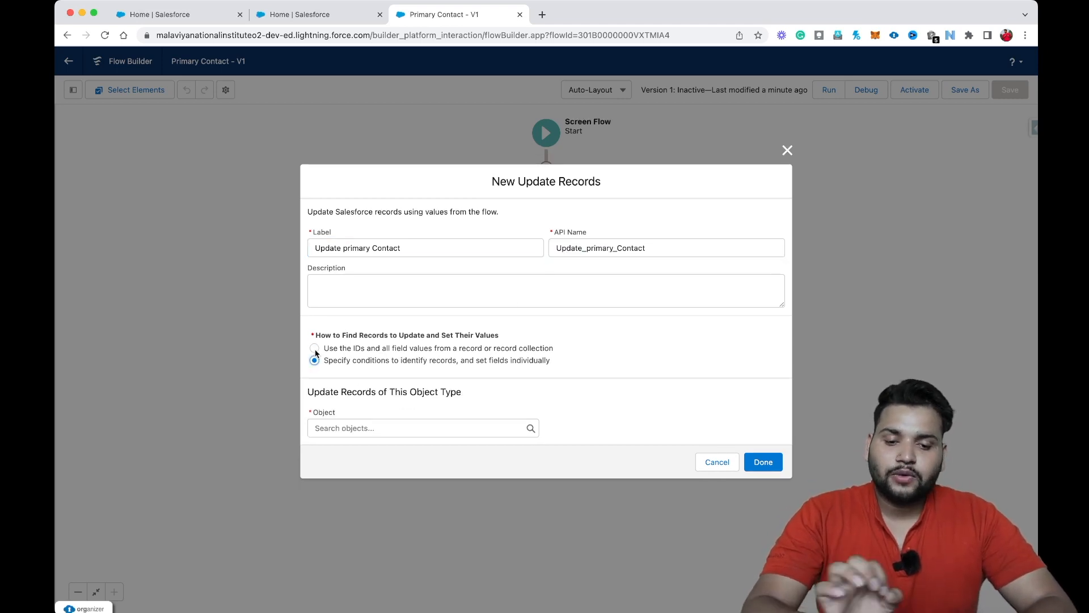
click(323, 429)
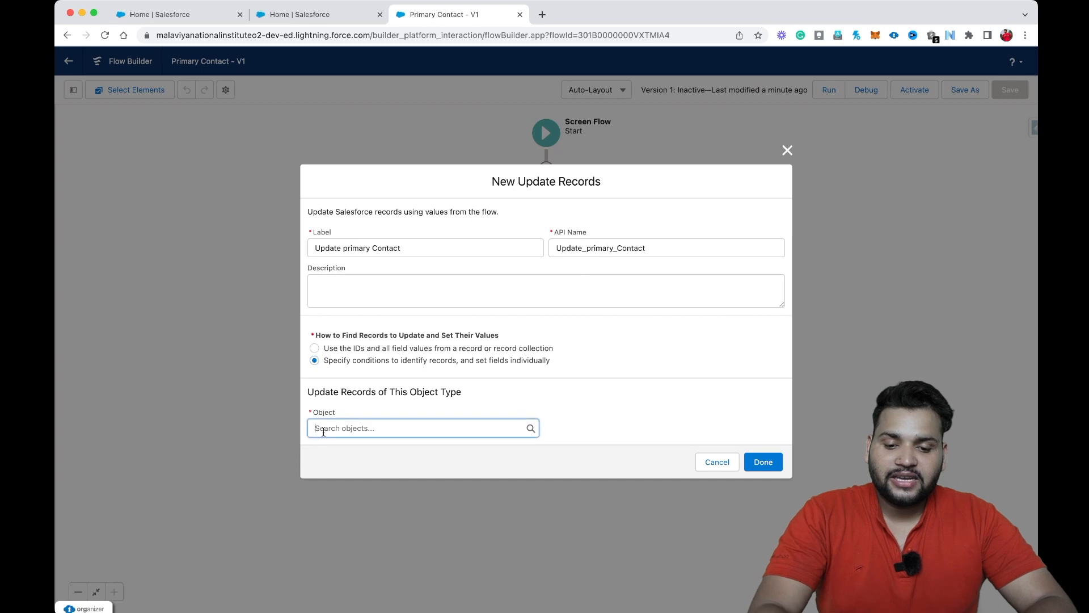
text(contact)
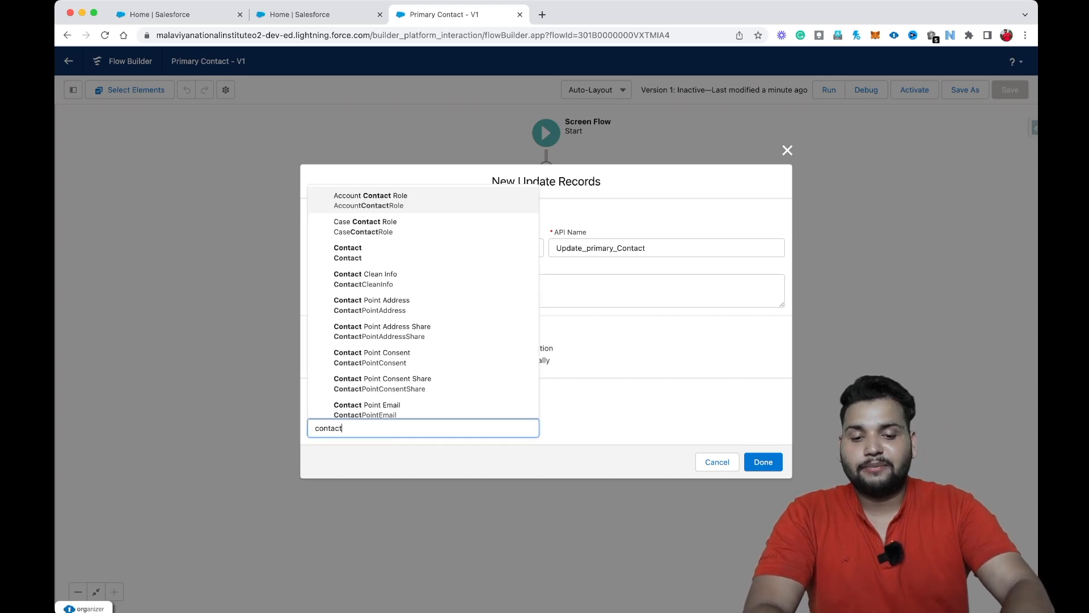
click(357, 253)
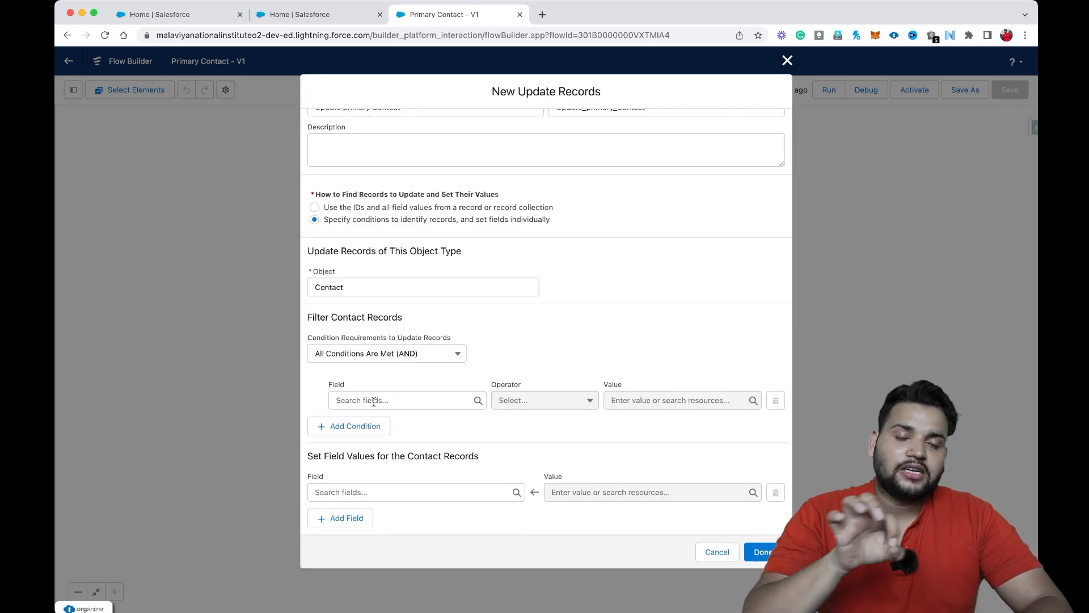
Step: Filter the Contact records to update where Id Equals the Id of the RelatedContacts table's first selected row
click(374, 401)
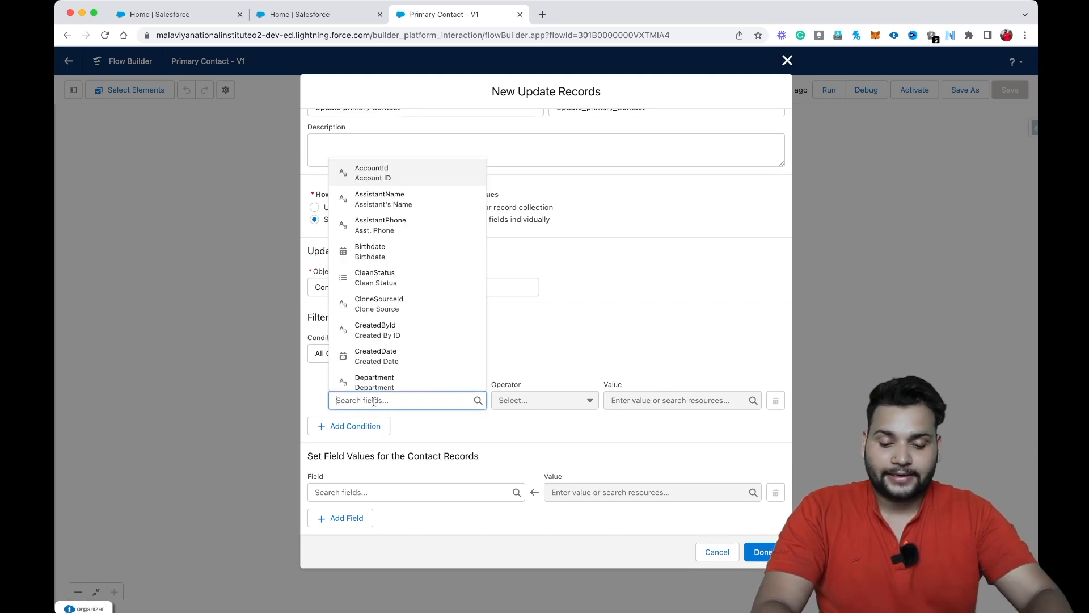
text(iD)
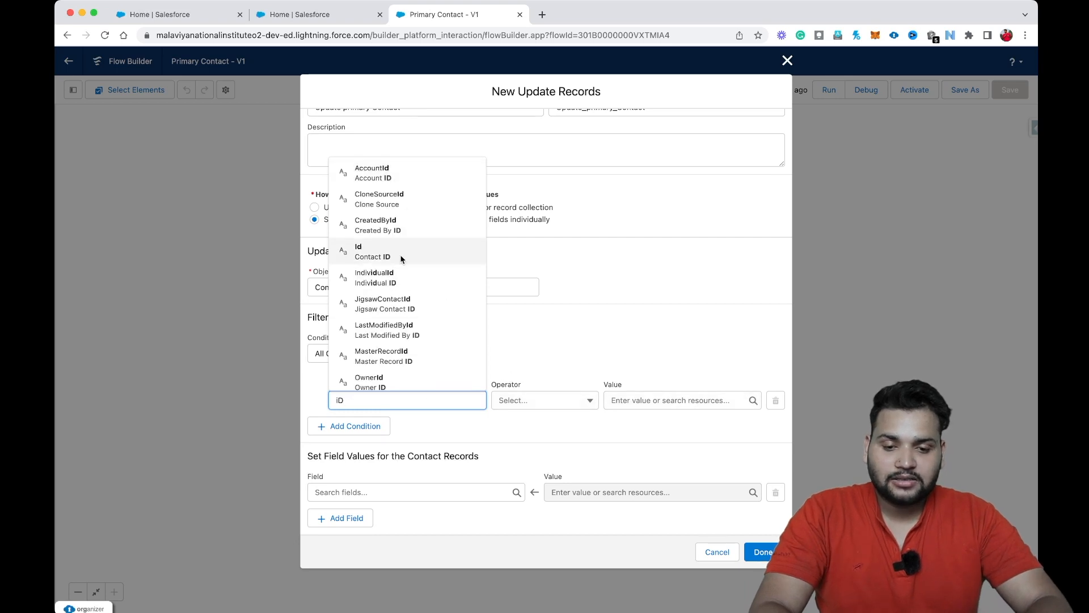
click(401, 251)
click(627, 400)
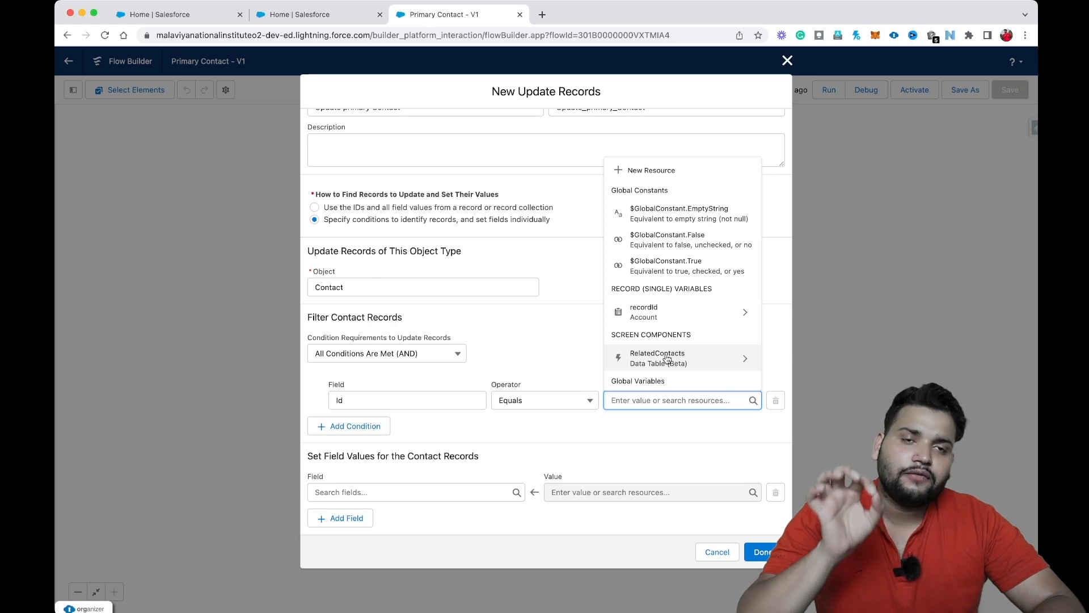
click(737, 359)
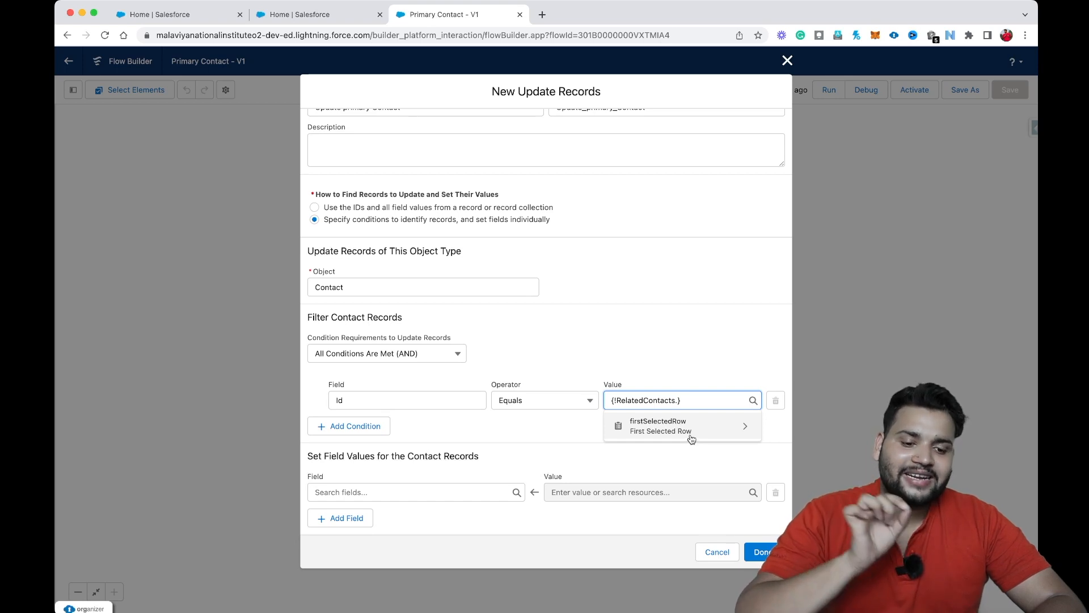
click(742, 429)
scroll(715, 372, down, 8)
text(ID)
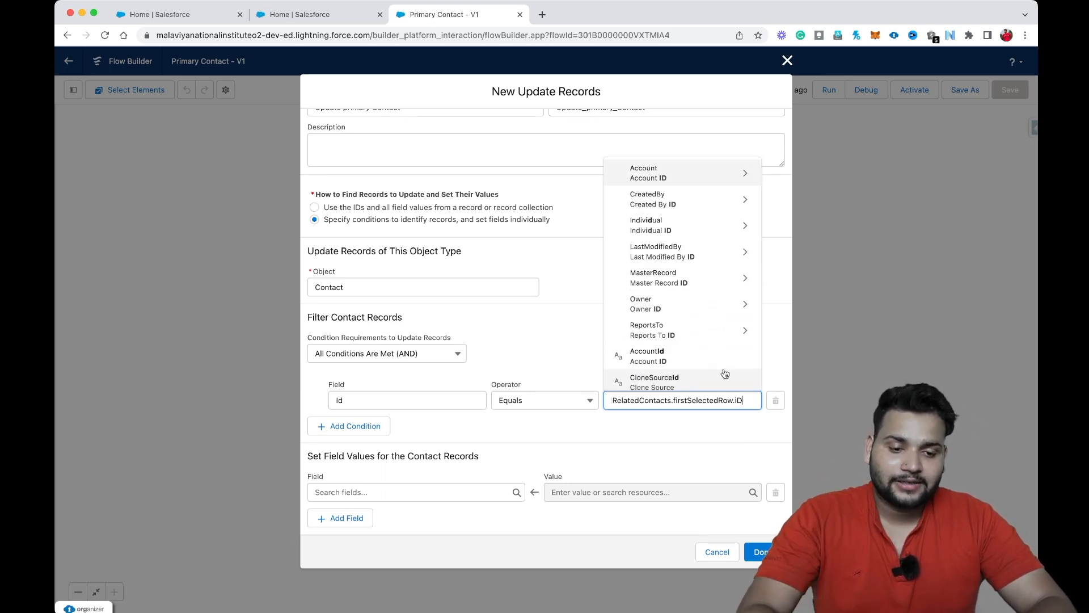
key(BackSpace)
key(BackSpace)
text(iD)
key(BackSpace)
key(BackSpace)
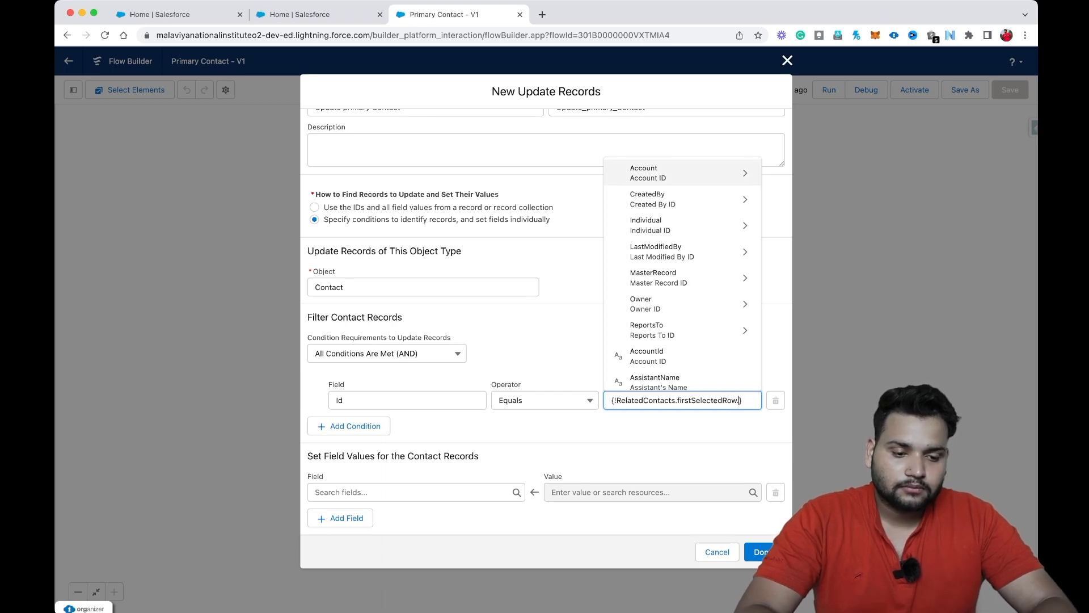
text(Id)
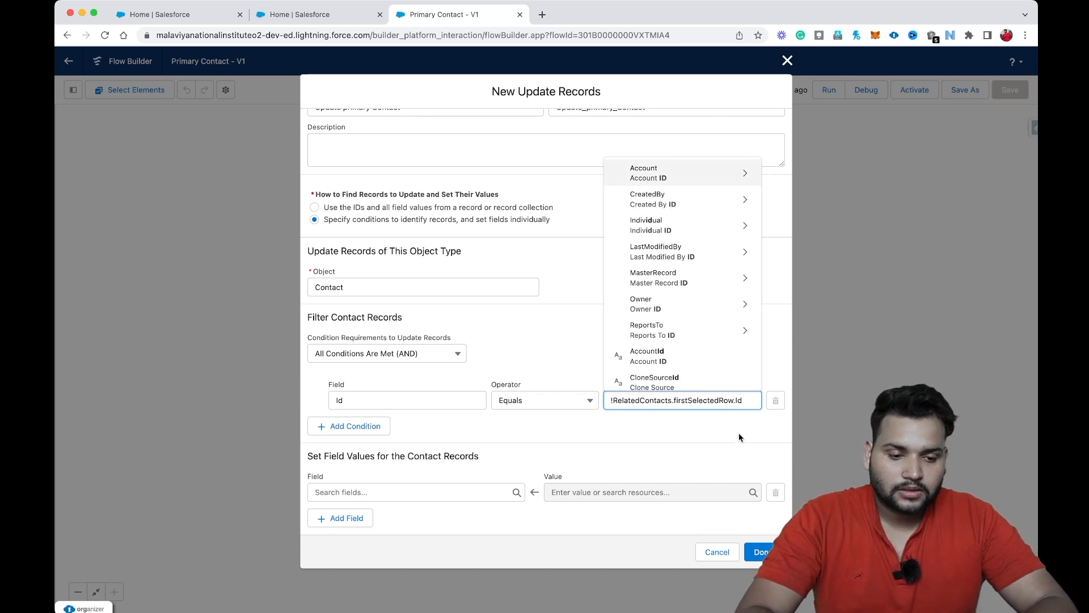
click(713, 434)
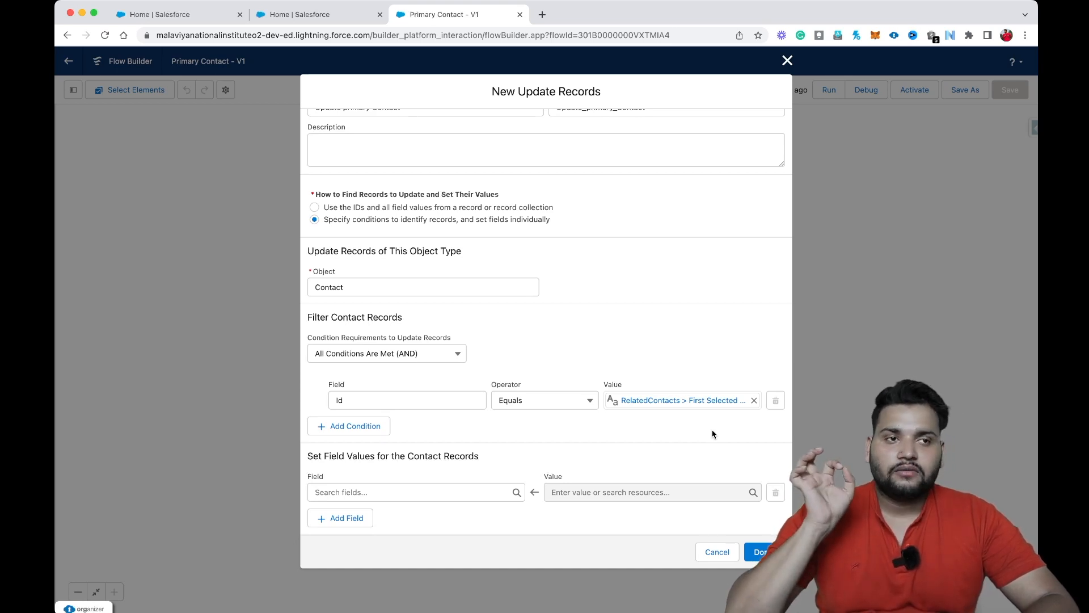
Step: Set the contact's Primary__c field to $GlobalConstant.True, finish the Update Records element, and save the flow
click(409, 492)
text(p)
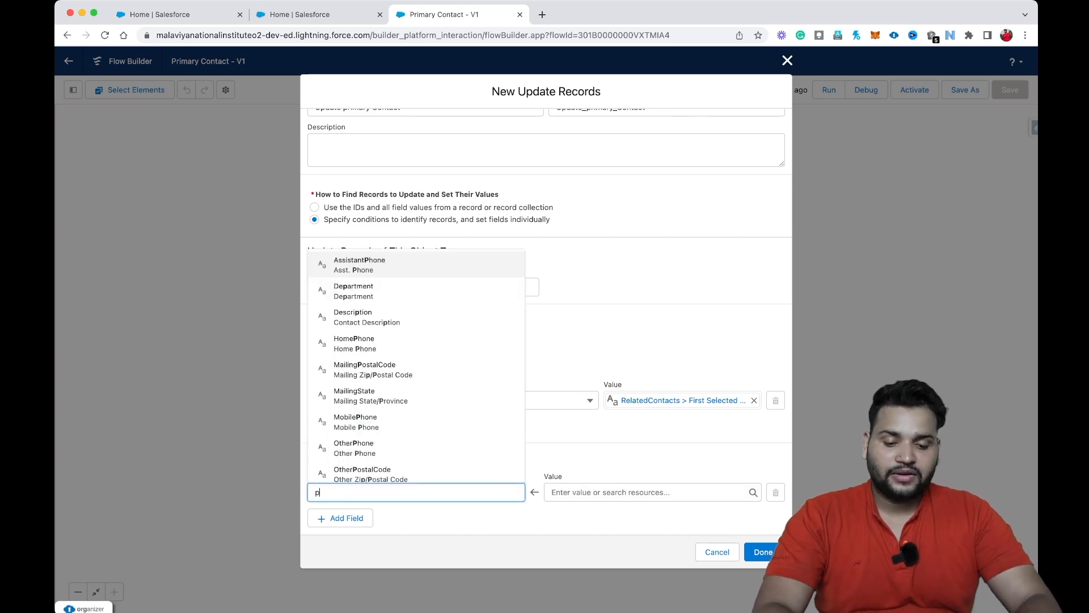
text(rimary)
click(372, 468)
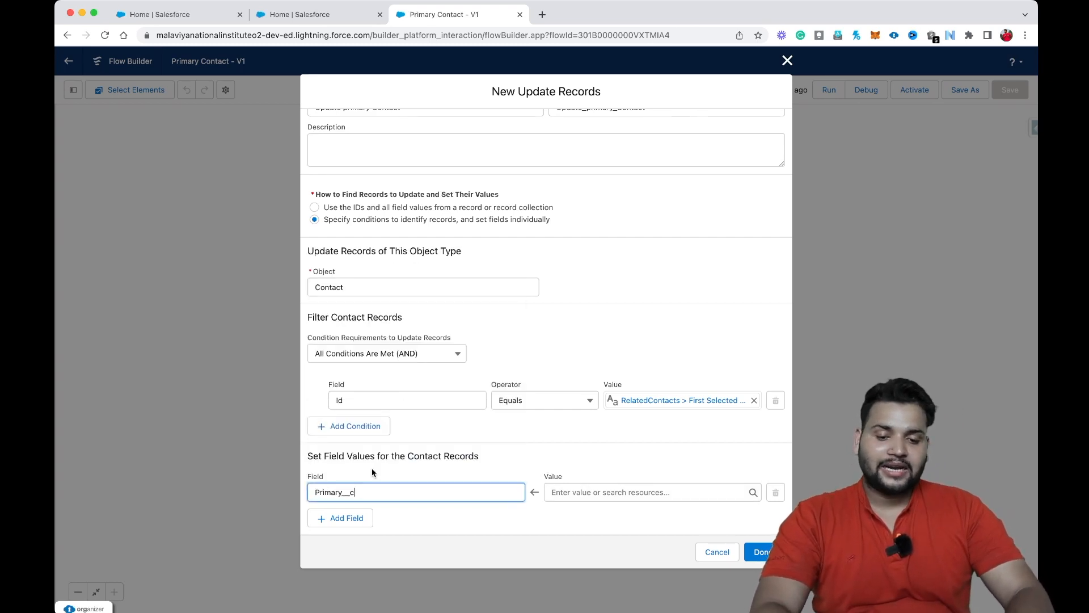
click(584, 491)
text(trr)
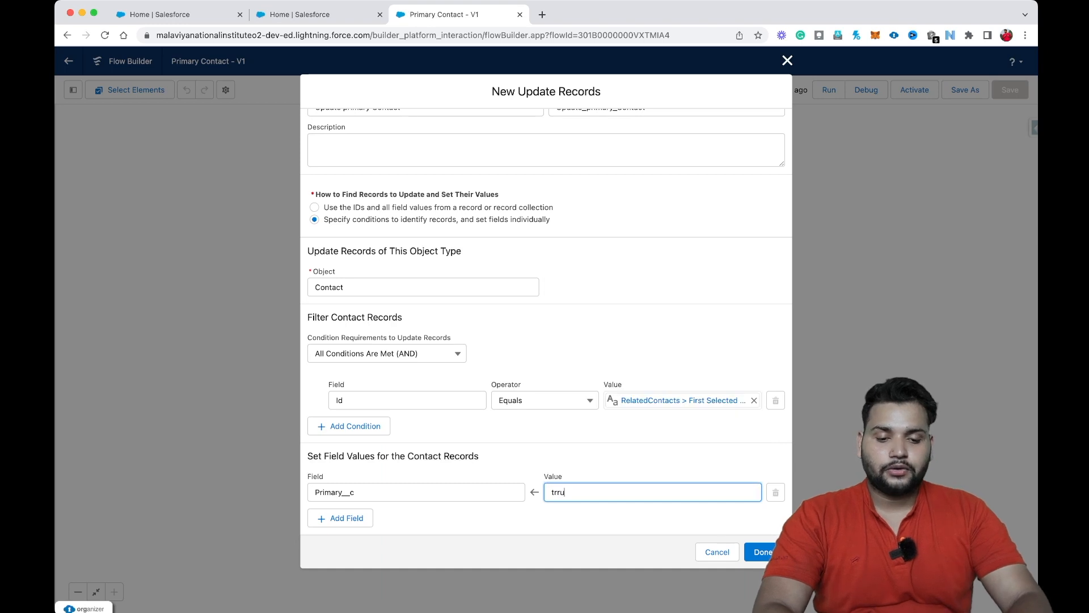
text(u)
key(BackSpace)
key(BackSpace)
text(ue)
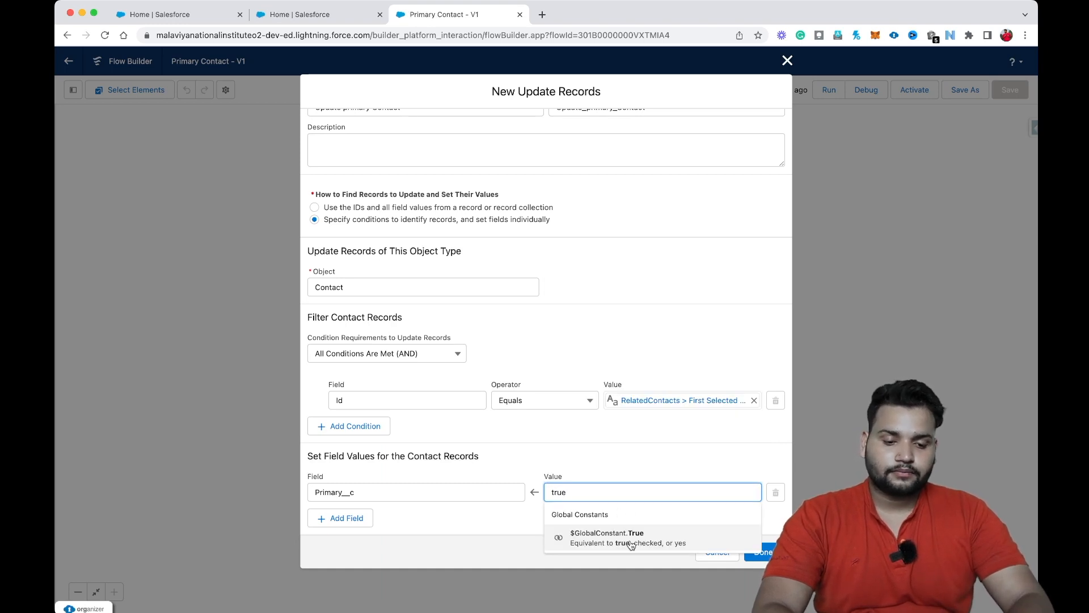
click(630, 539)
click(764, 552)
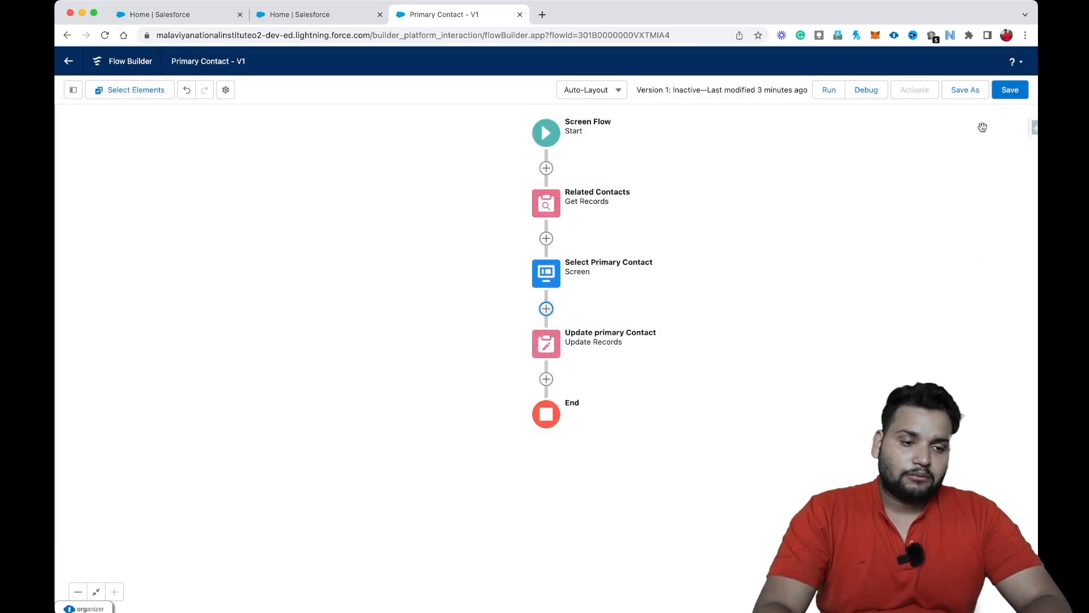
click(1012, 93)
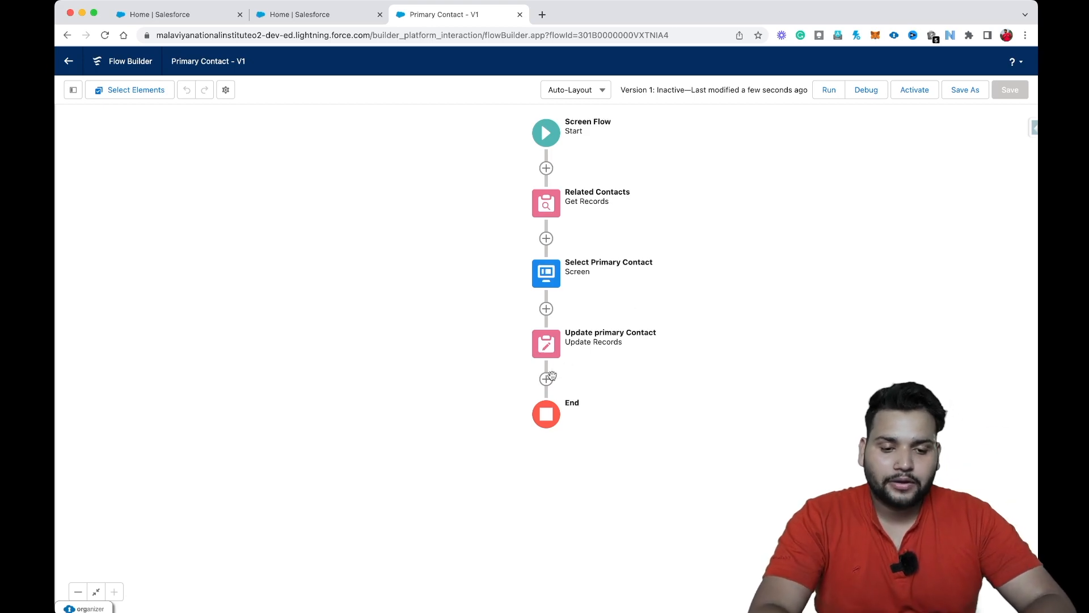
Step: Add a new Screen element after Update primary Contact and place a Display Text component with API name msg on it
click(546, 379)
click(514, 487)
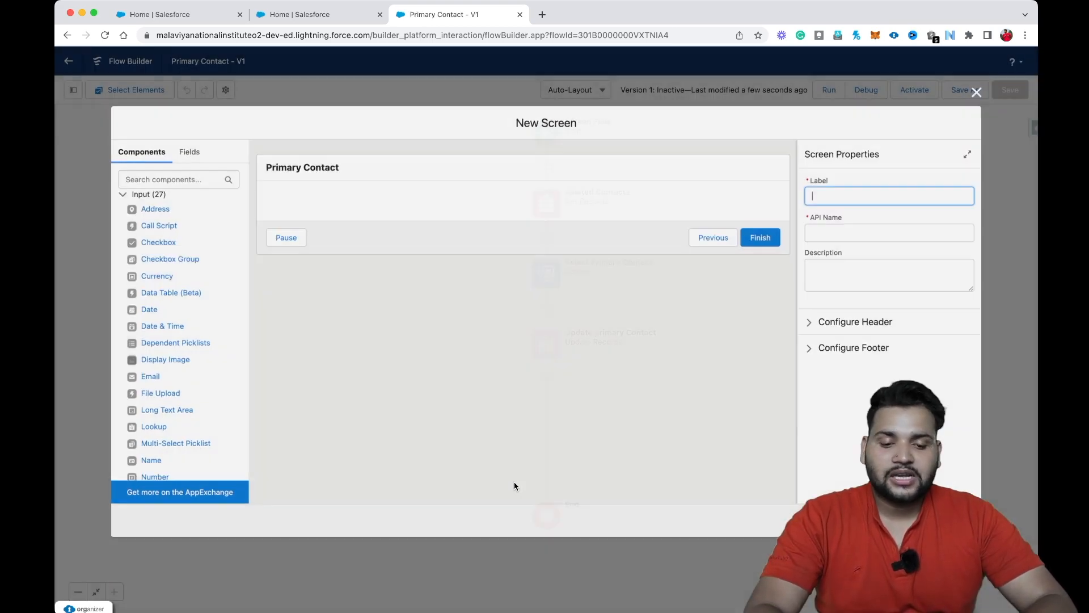
click(182, 177)
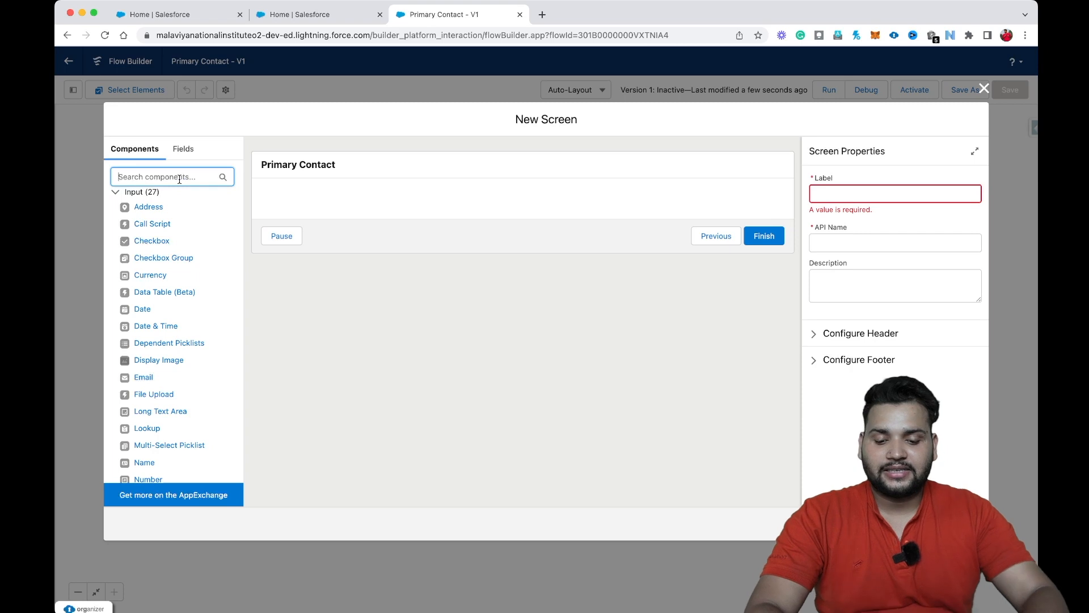
text(dus)
key(BackSpace)
key(BackSpace)
text(ispl)
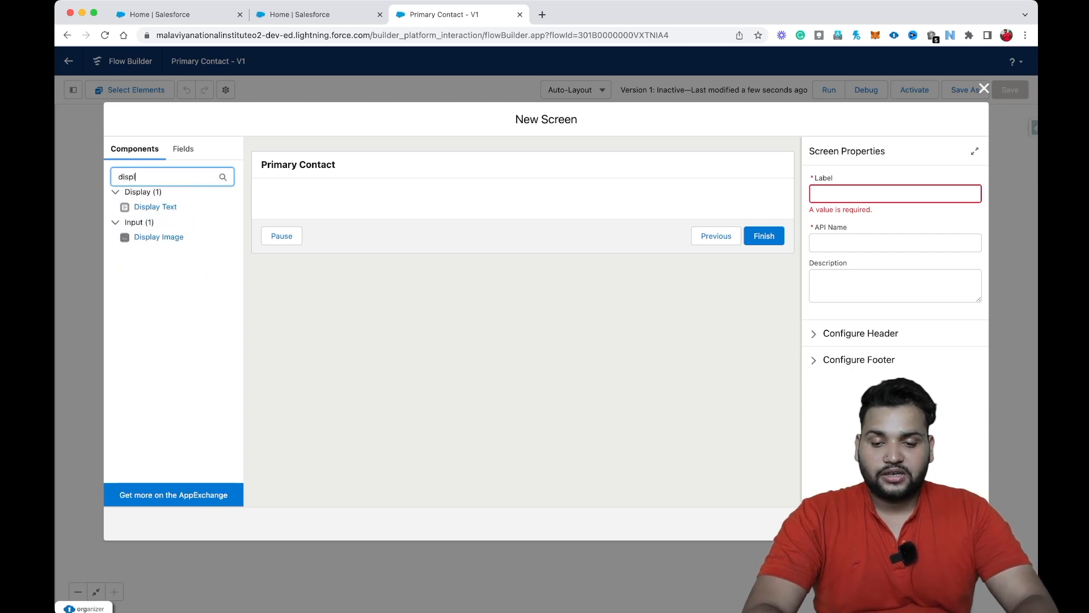
drag(155, 208, 304, 212)
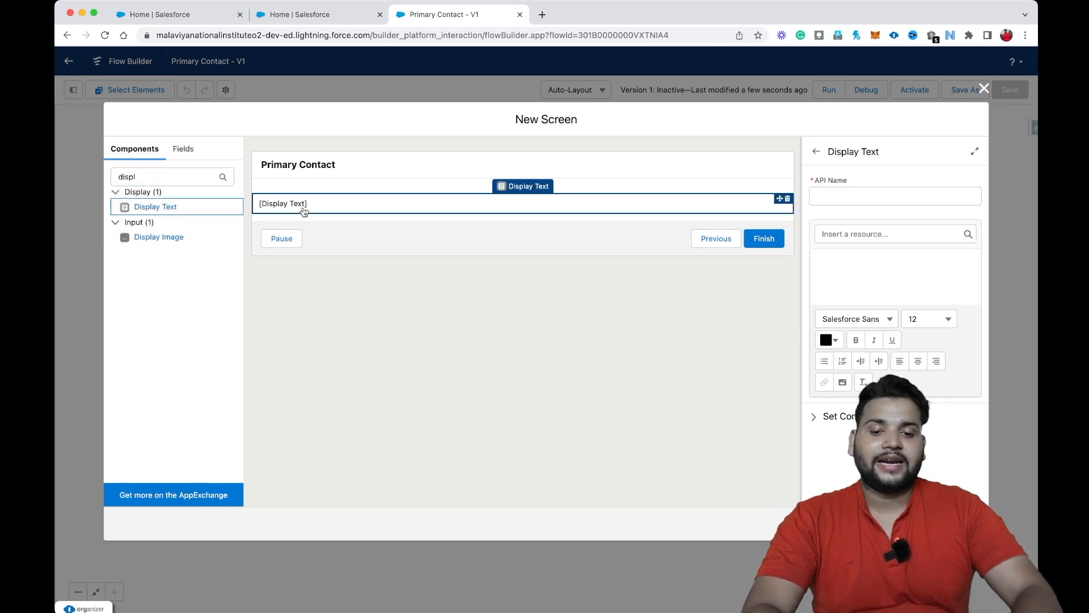
click(827, 193)
text(msg)
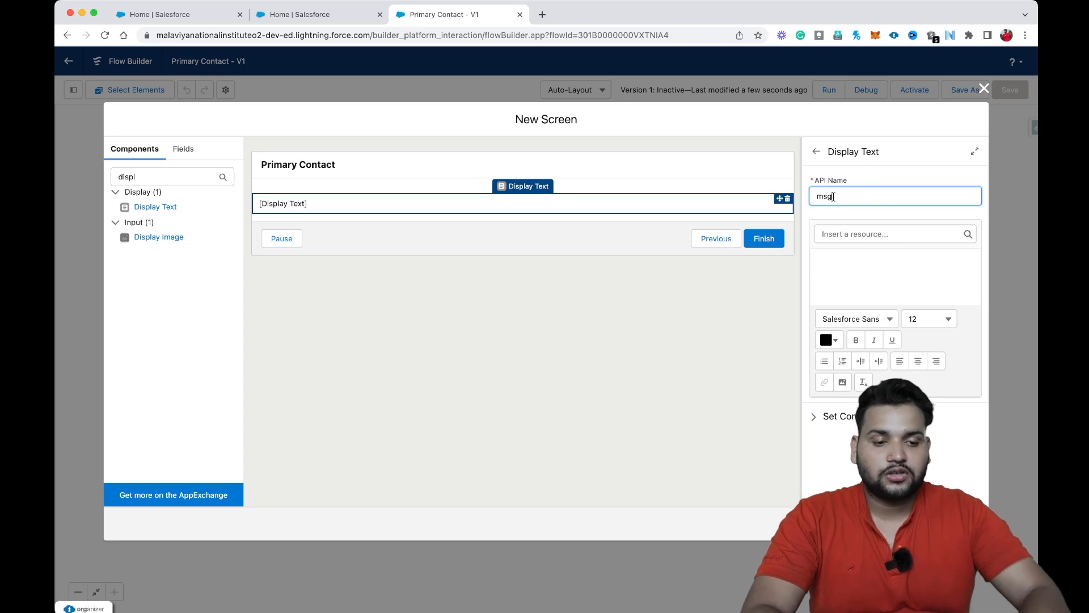
Step: Begin the msg text with "The Contact named" followed by the FirstName of the RelatedContacts table's first selected row
click(857, 264)
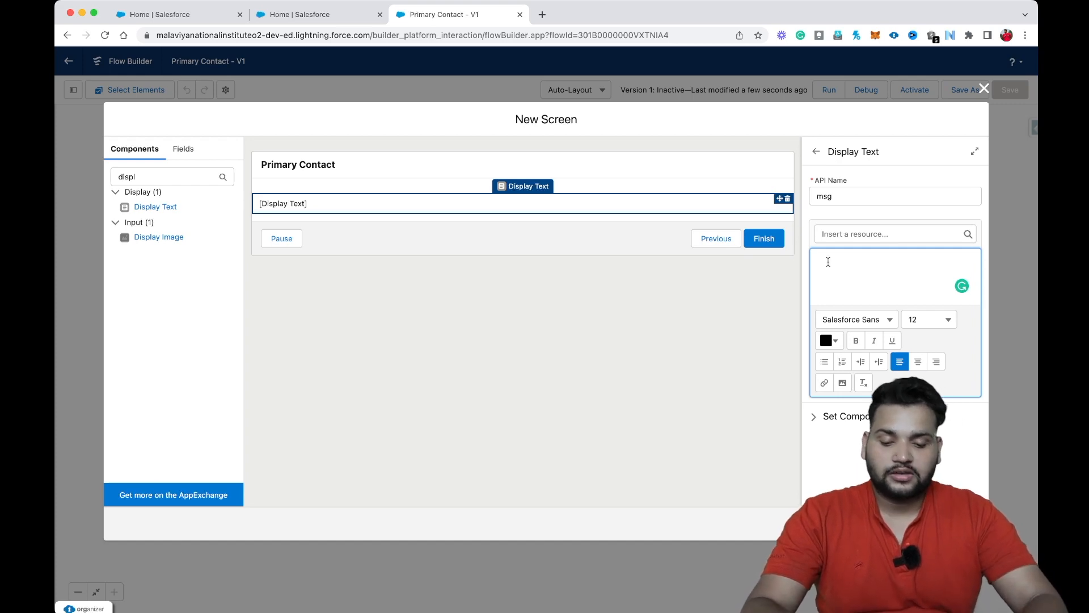
text(The C)
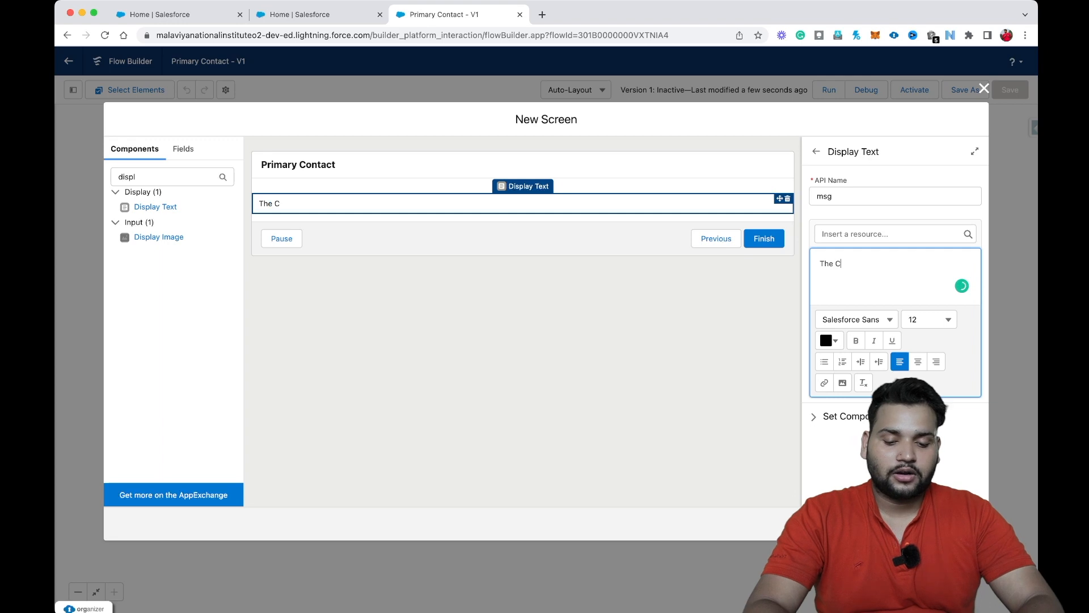
text(ontact named)
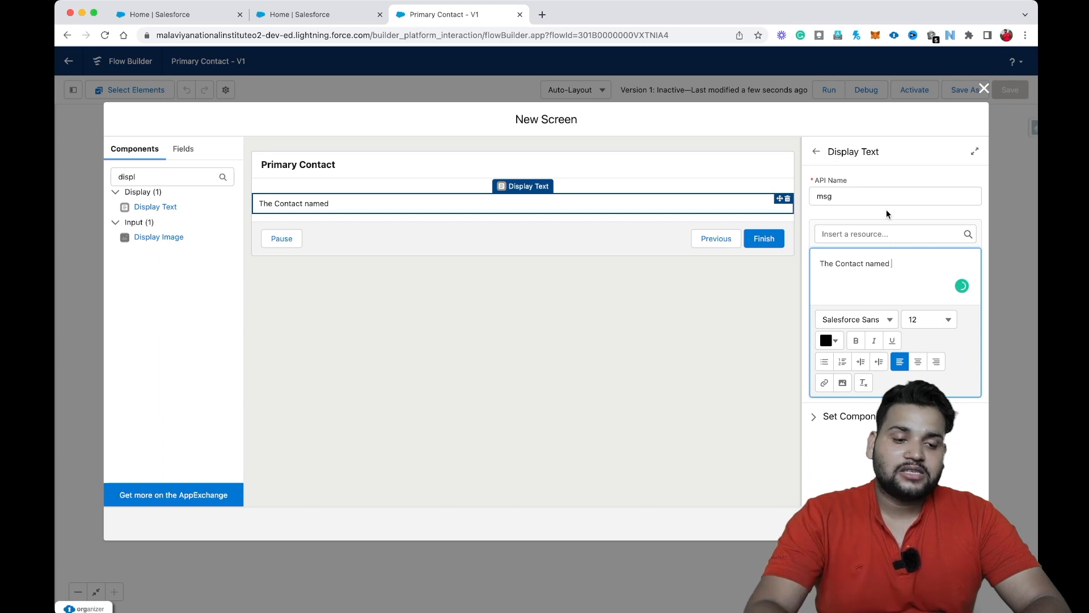
click(891, 233)
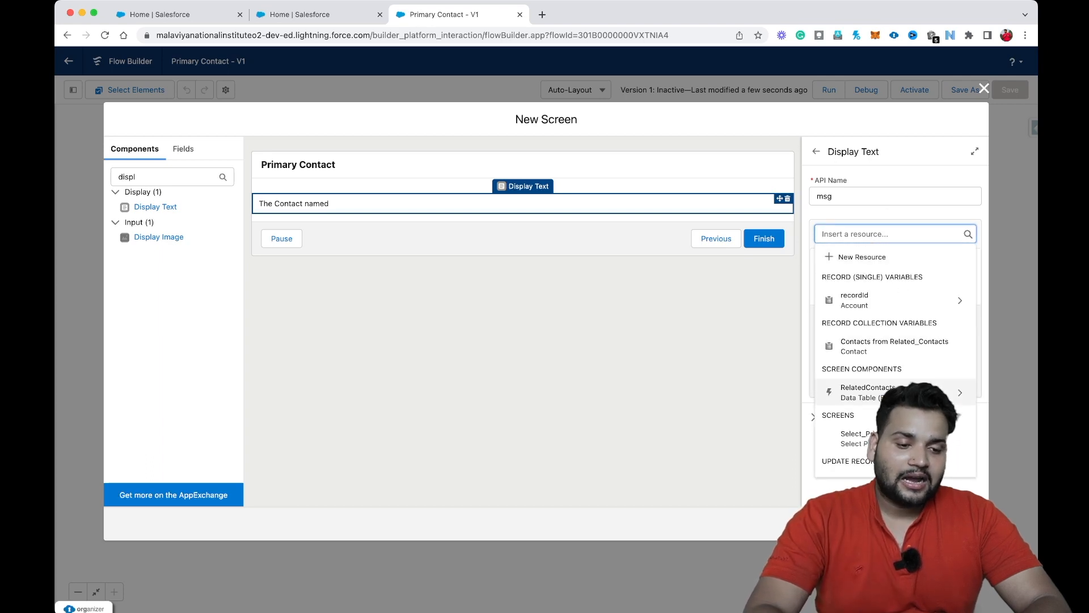
click(883, 397)
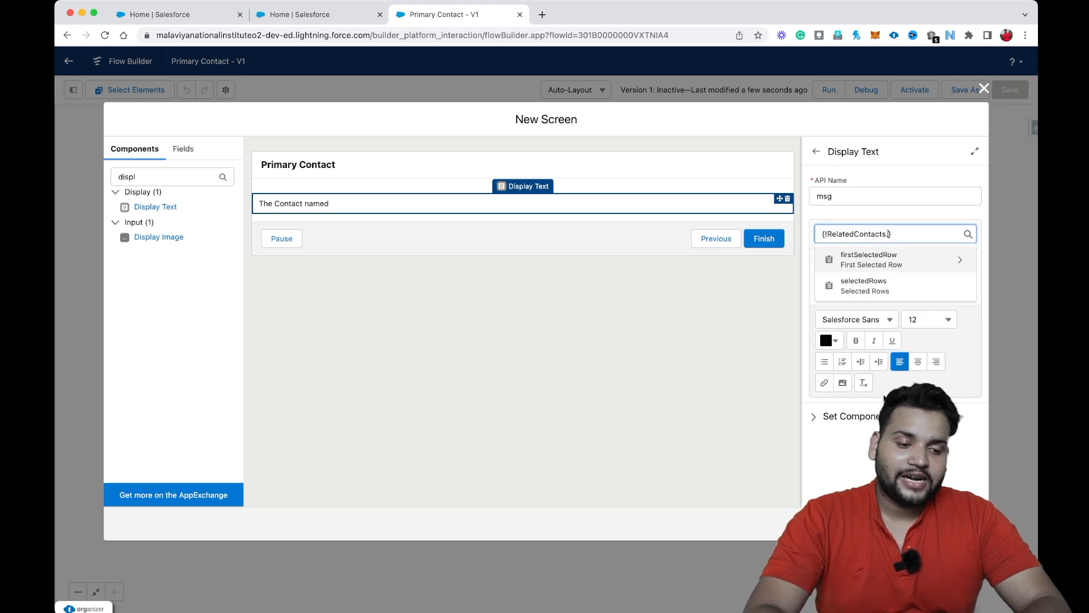
click(874, 263)
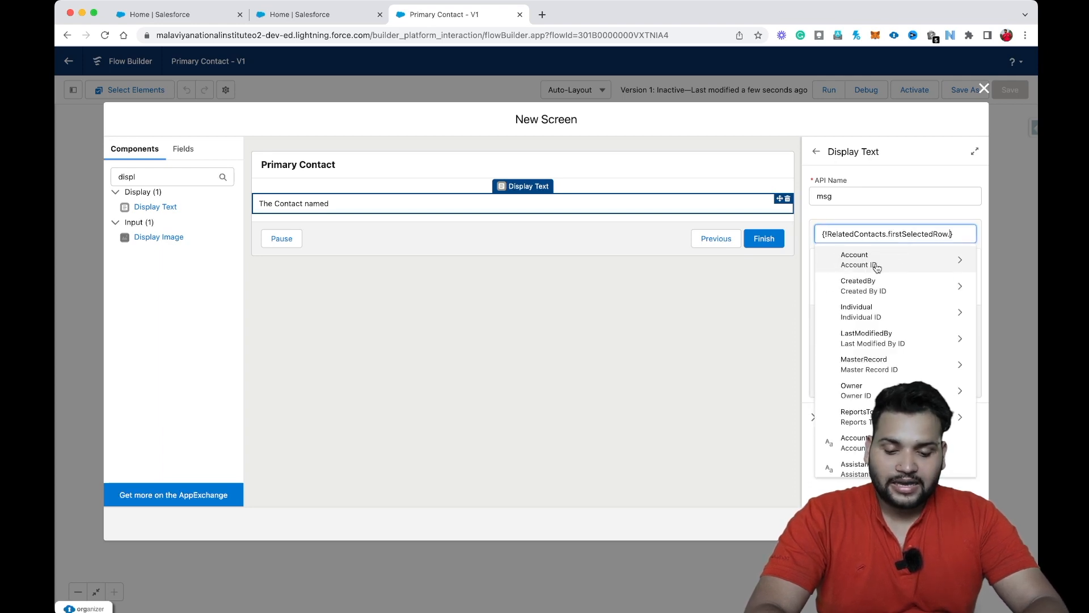
text(firstname)
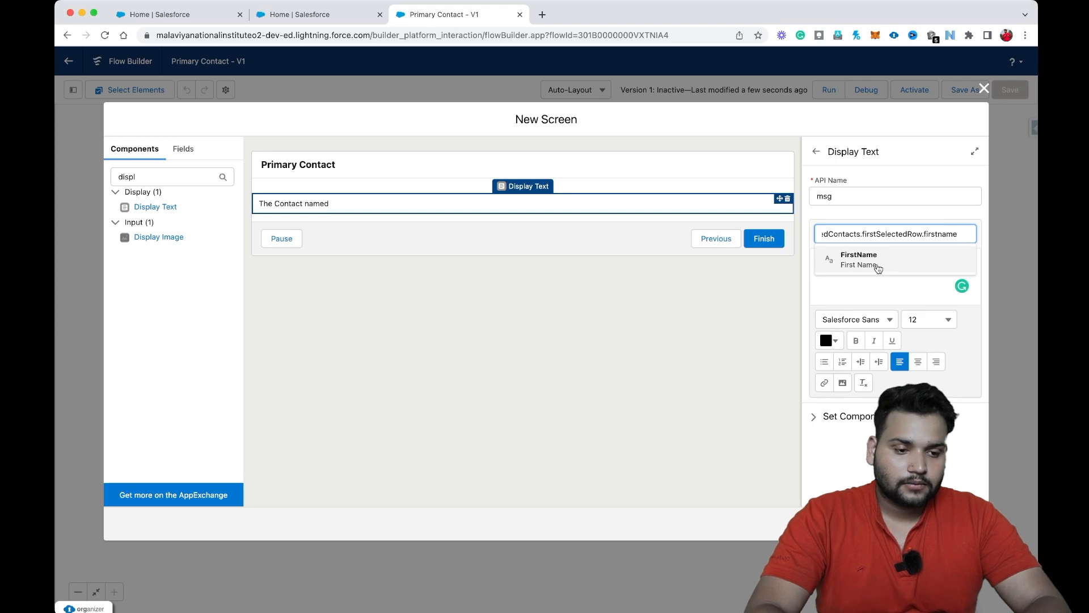
click(873, 263)
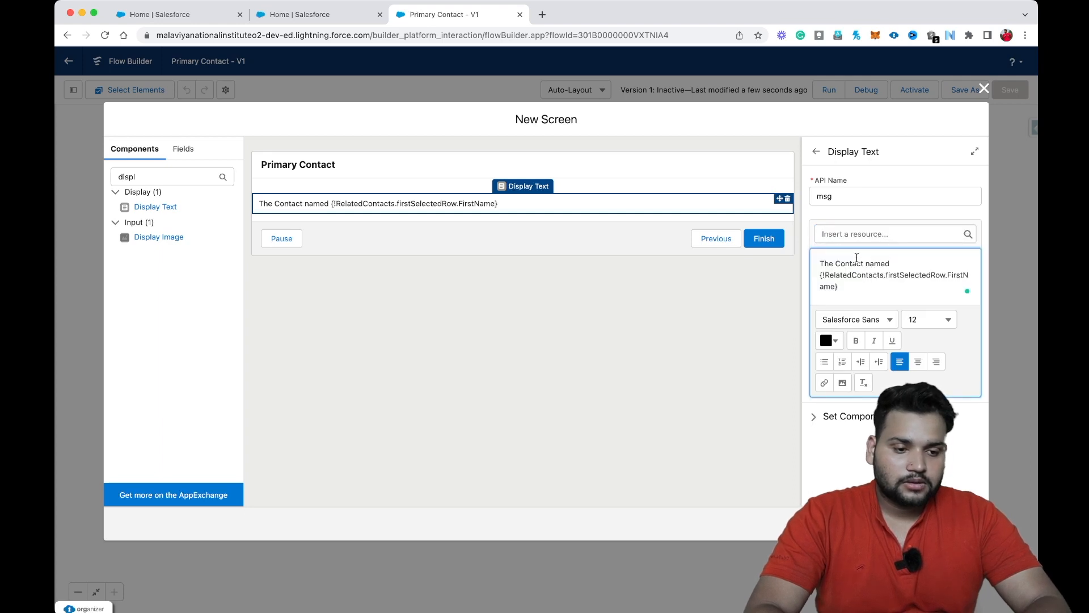
Step: Insert the LastName of the RelatedContacts table's first selected row after the first name in the msg text
click(839, 234)
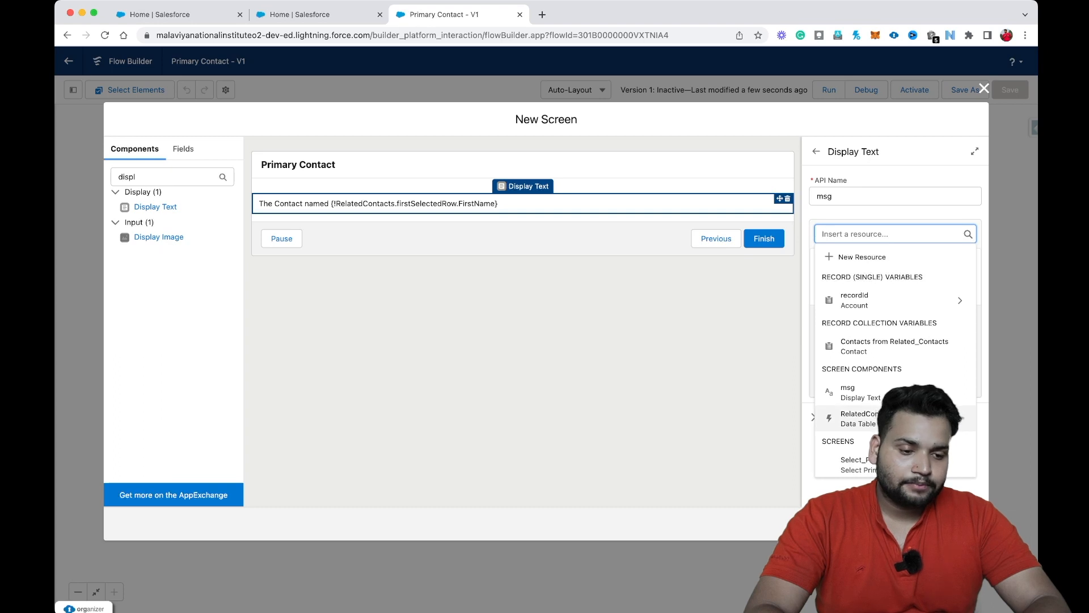
click(859, 418)
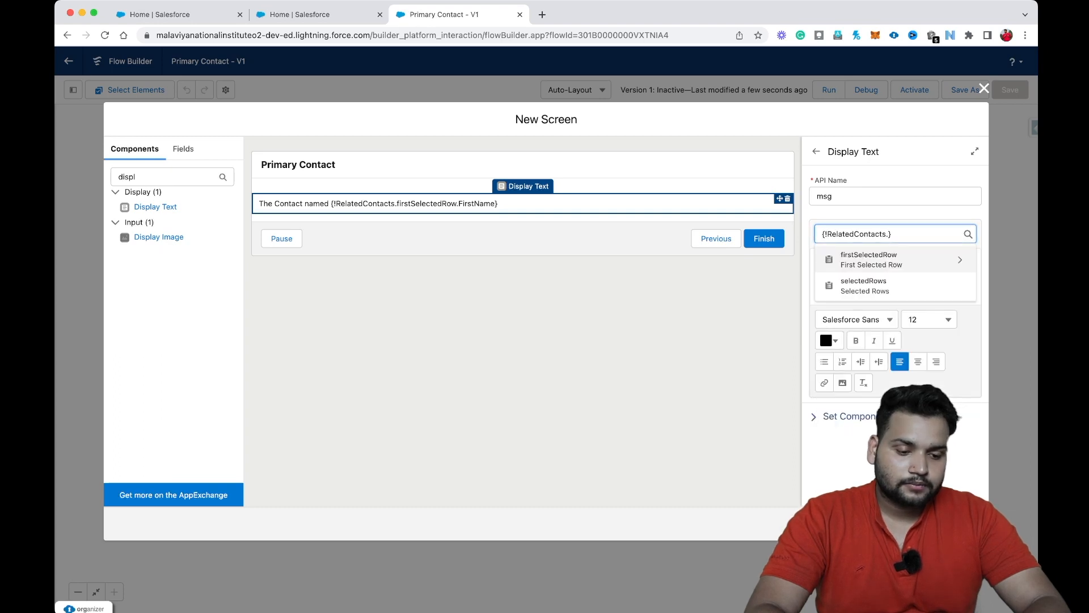
click(862, 261)
text(lastnam)
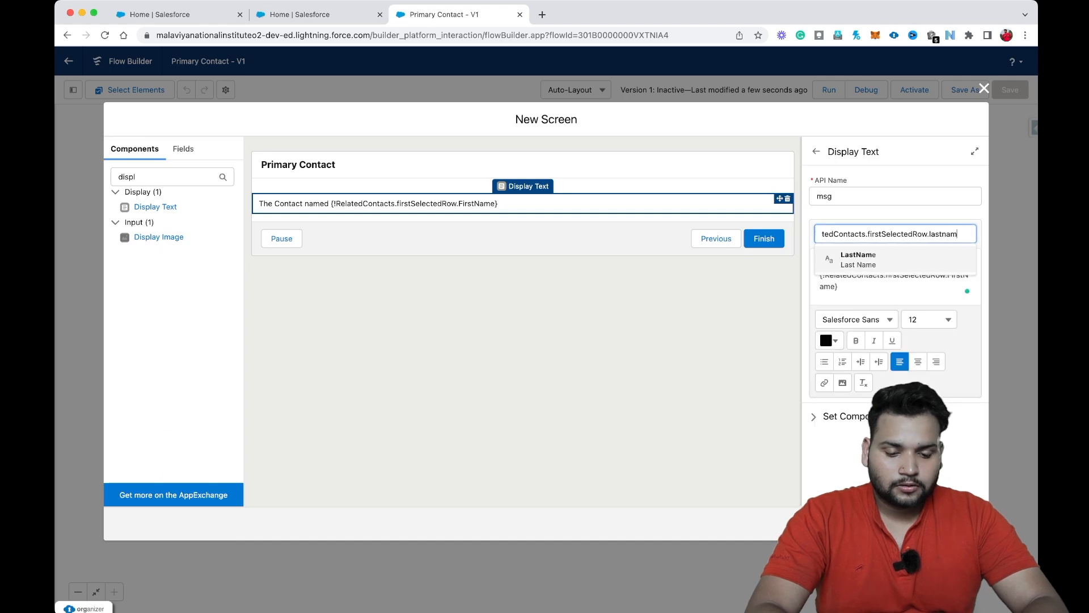
click(874, 257)
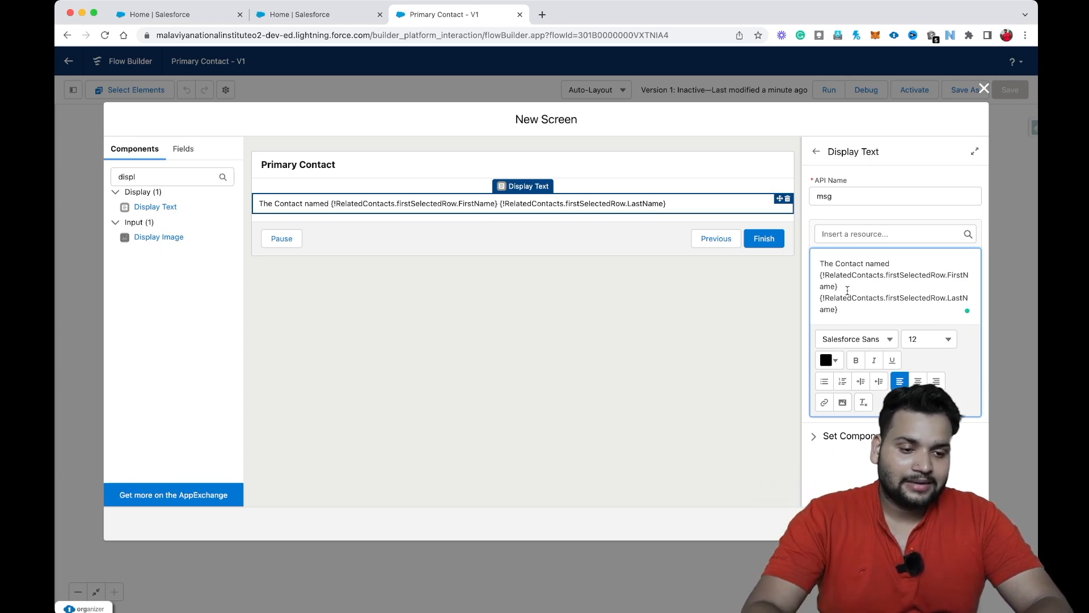
Step: End the message with "has been set as the primary contact to this Account." and make the whole text bold
text(has been)
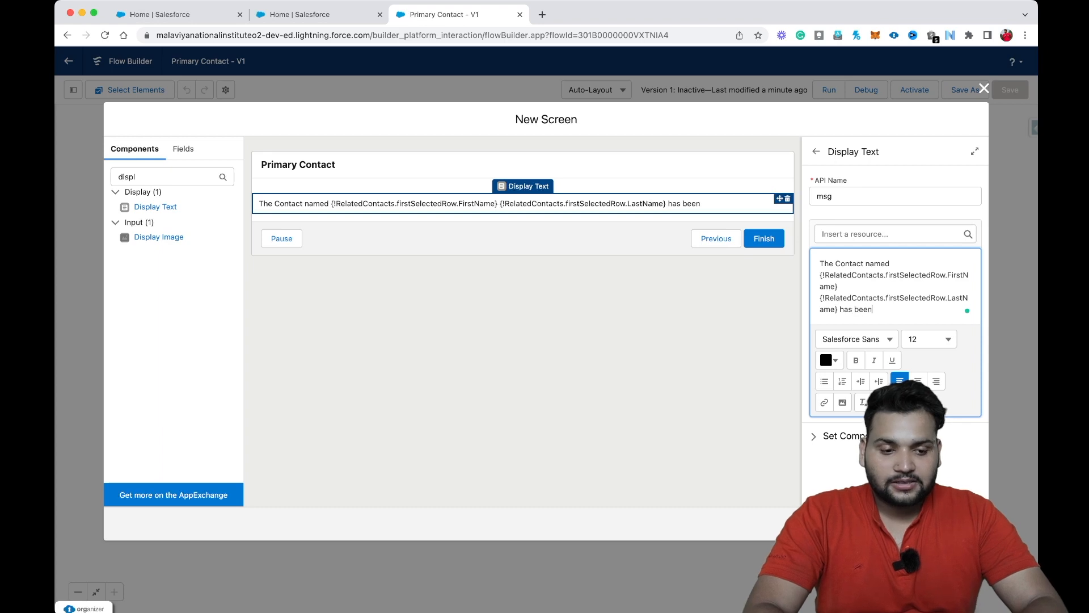
text( set as the opr)
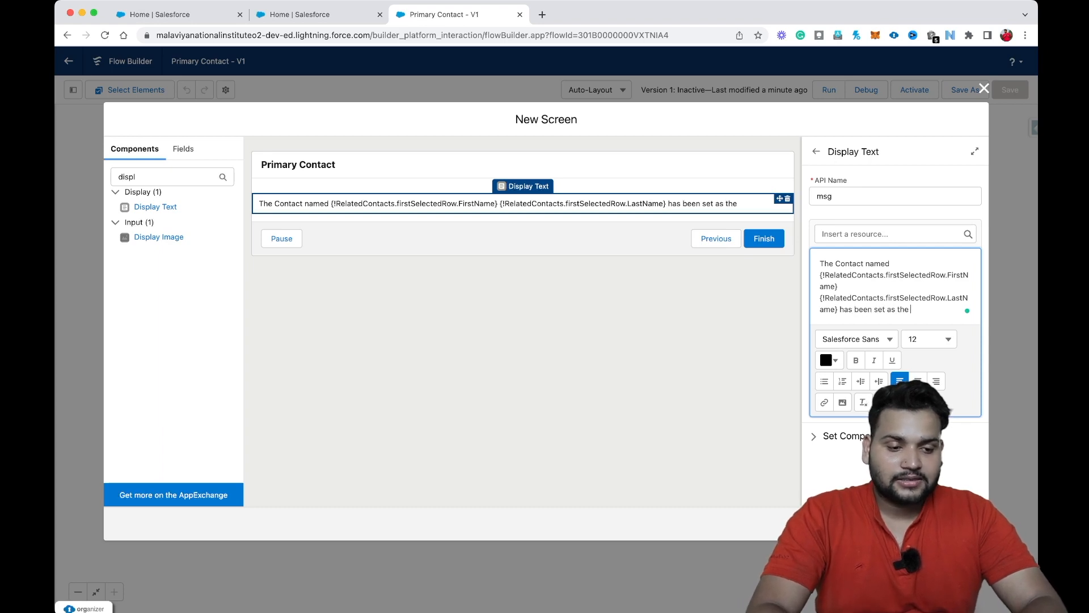
key(BackSpace)
key(BackSpace)
key(BackSpace)
text(primary)
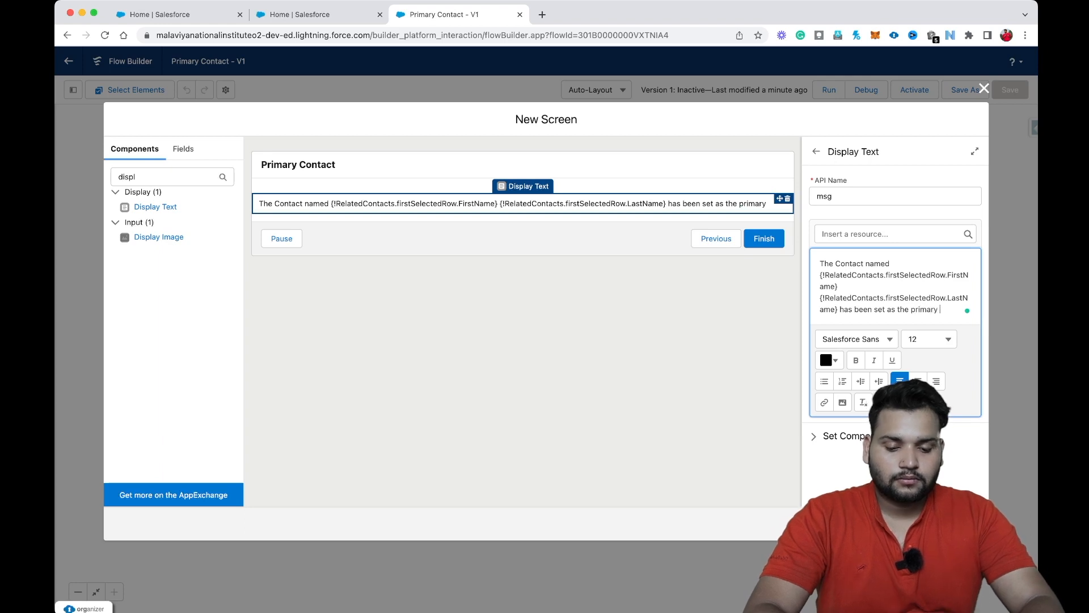
text( contact to theio)
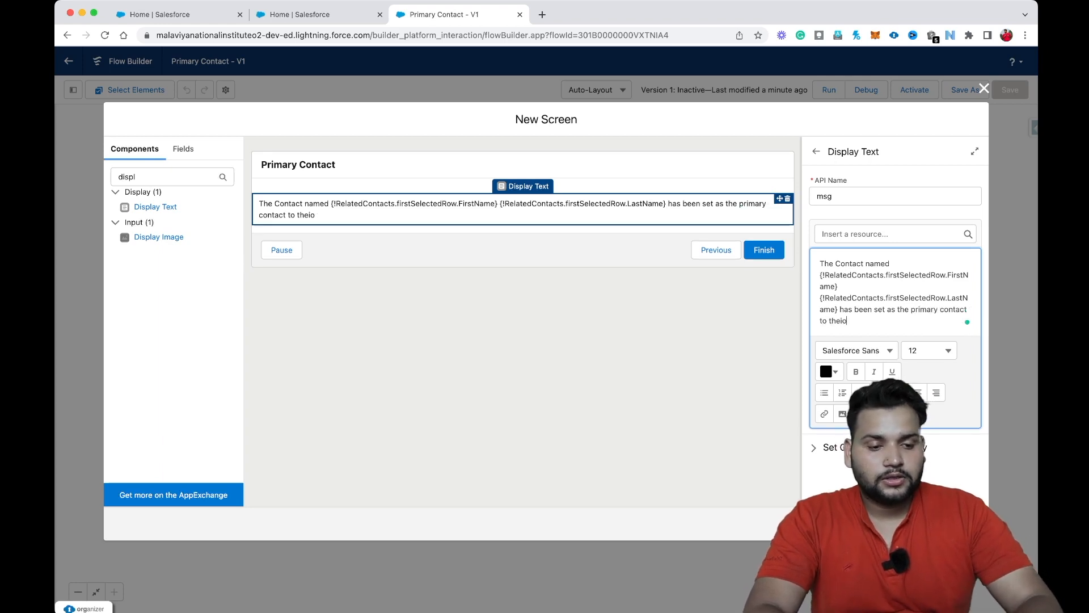
key(BackSpace)
key(BackSpace)
key(BackSpace)
text(is )
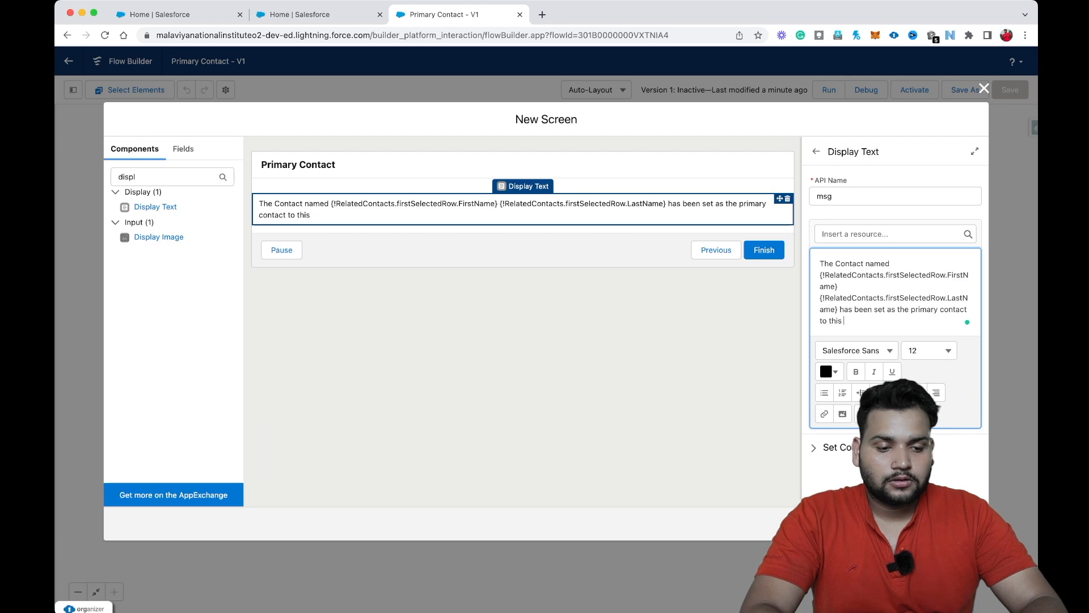
text(Account.)
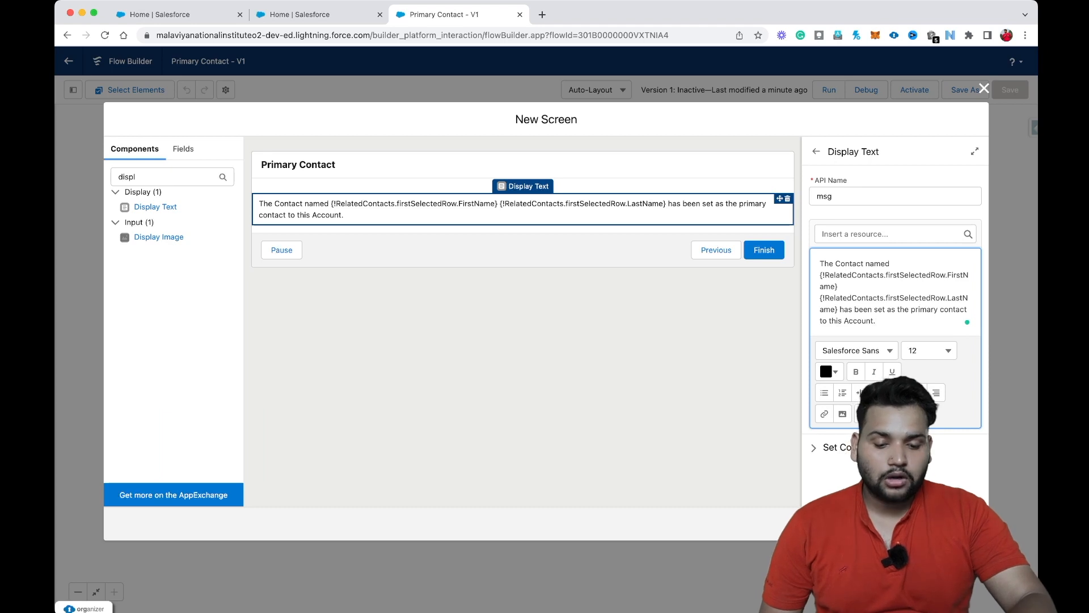
key(super+a)
key(super+b)
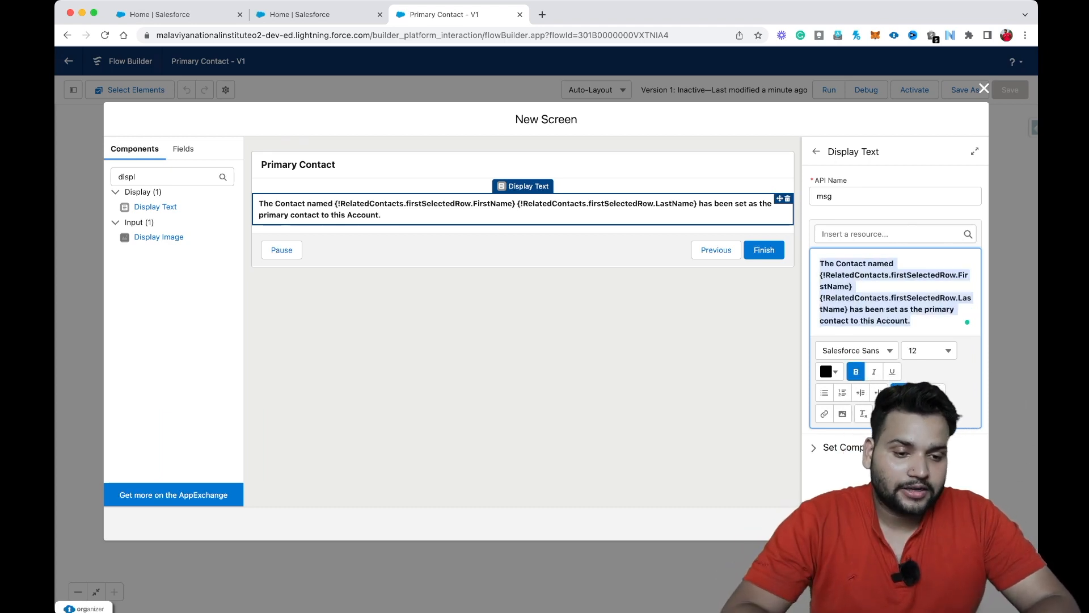
Step: Give the new screen the label Message and API name Message, and finish the screen element
click(563, 162)
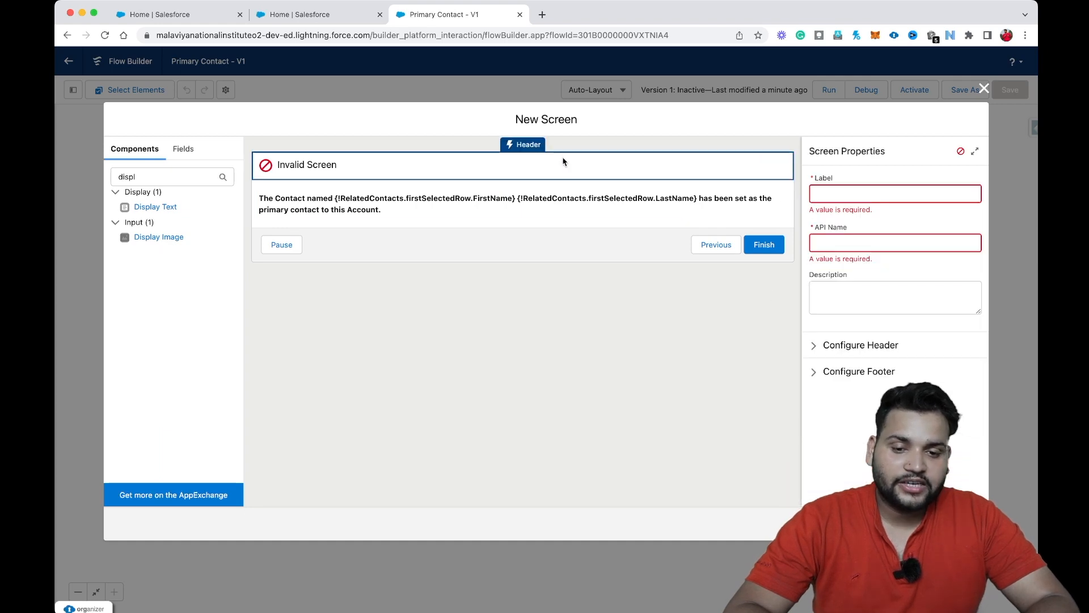
click(836, 192)
text(mESSAGE)
key(BackSpace)
key(BackSpace)
key(BackSpace)
key(BackSpace)
key(BackSpace)
key(BackSpace)
key(BackSpace)
text(Message)
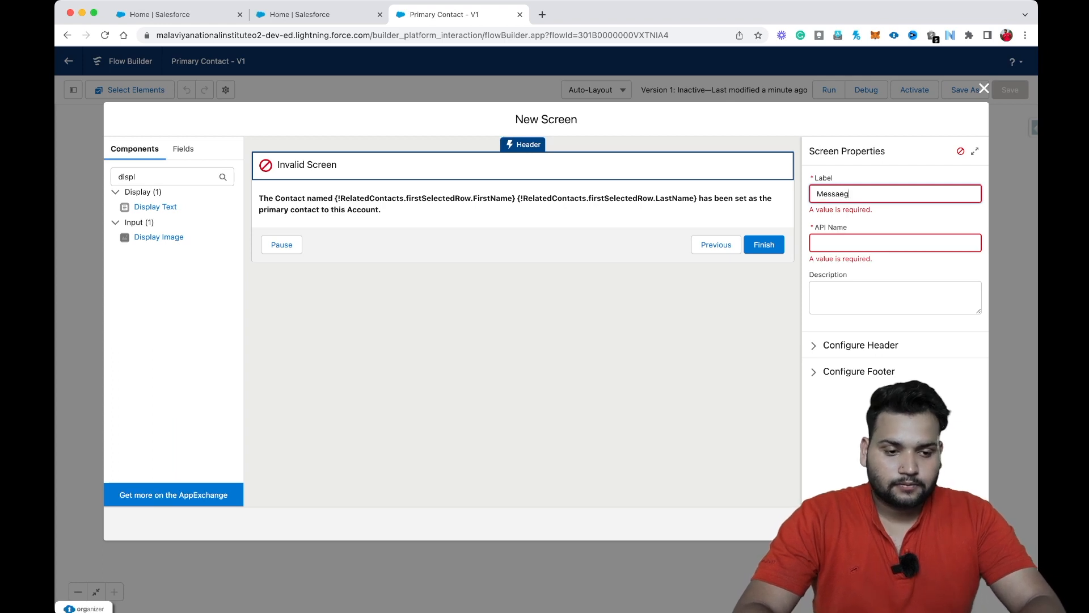
click(862, 237)
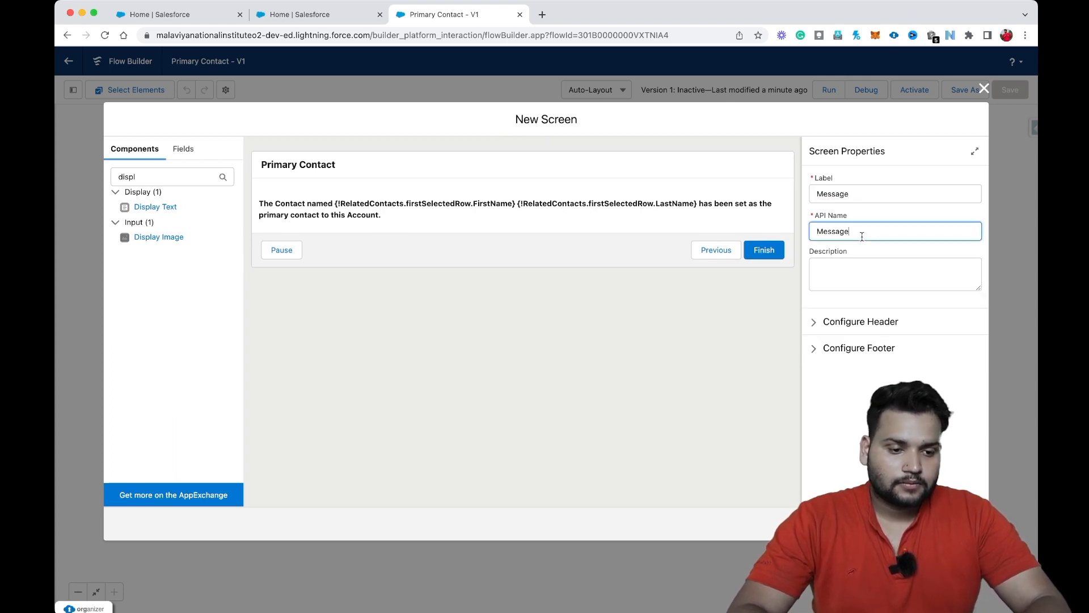
click(964, 523)
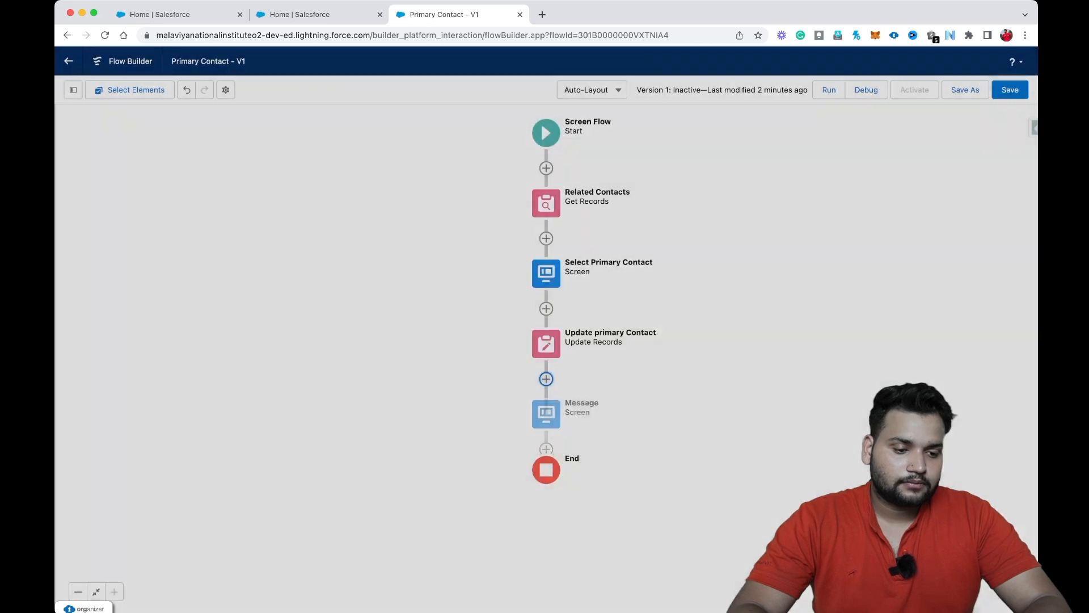
Step: Save the Primary Contact flow and activate it
click(1008, 98)
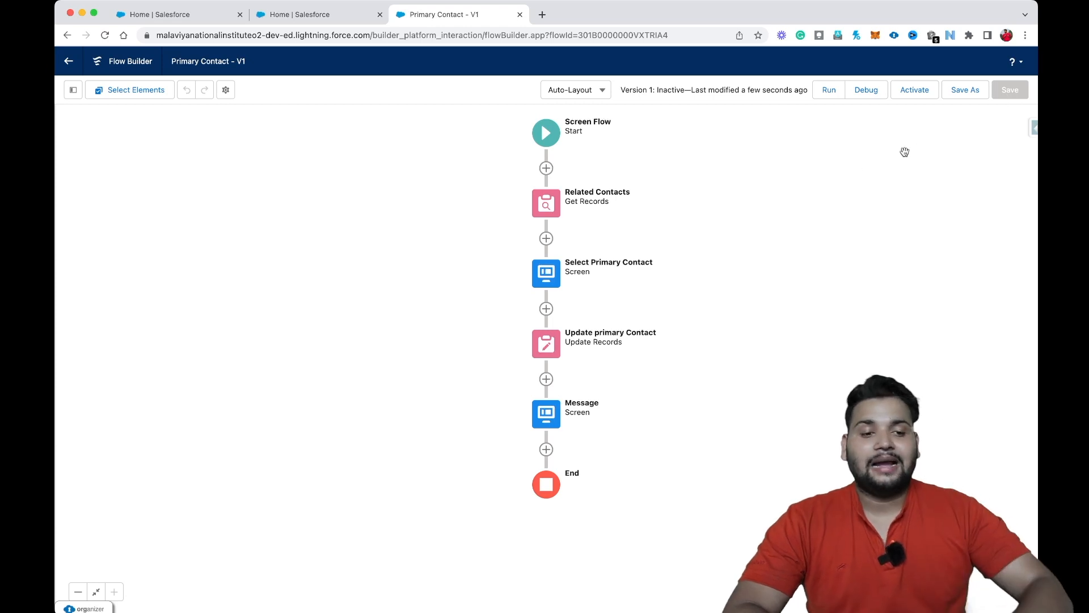
click(914, 95)
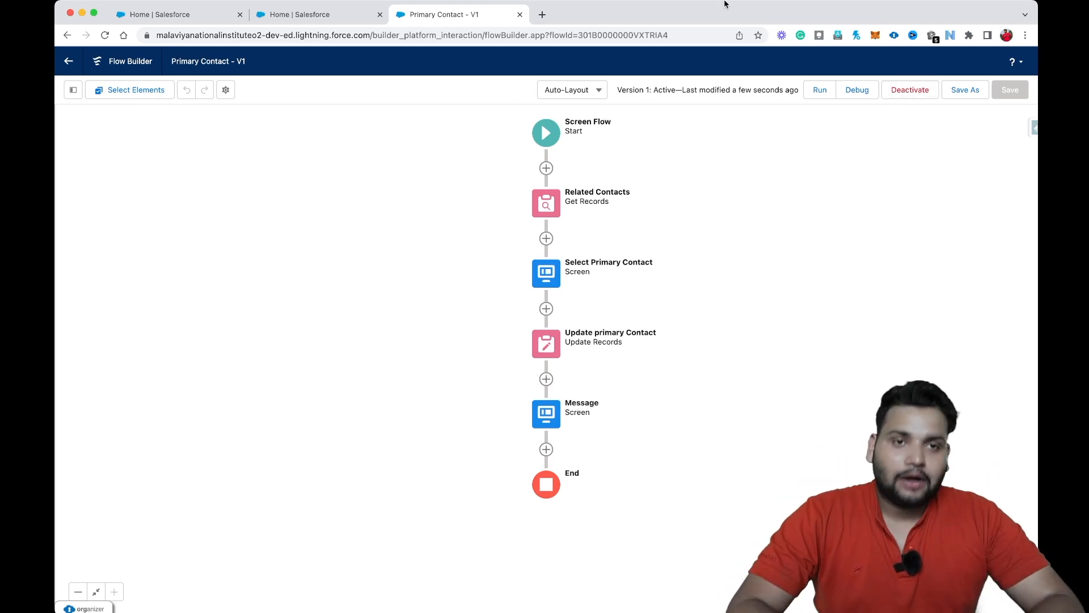
Step: Open the United Oil & Gas Corp. account record in the Sales app and start editing its record page
click(164, 15)
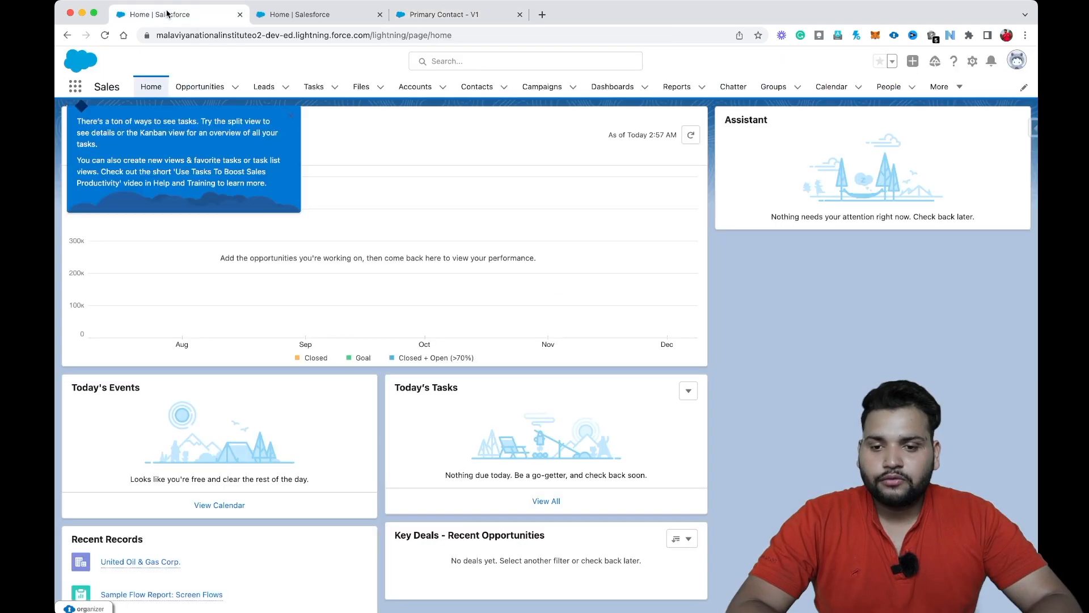
click(401, 89)
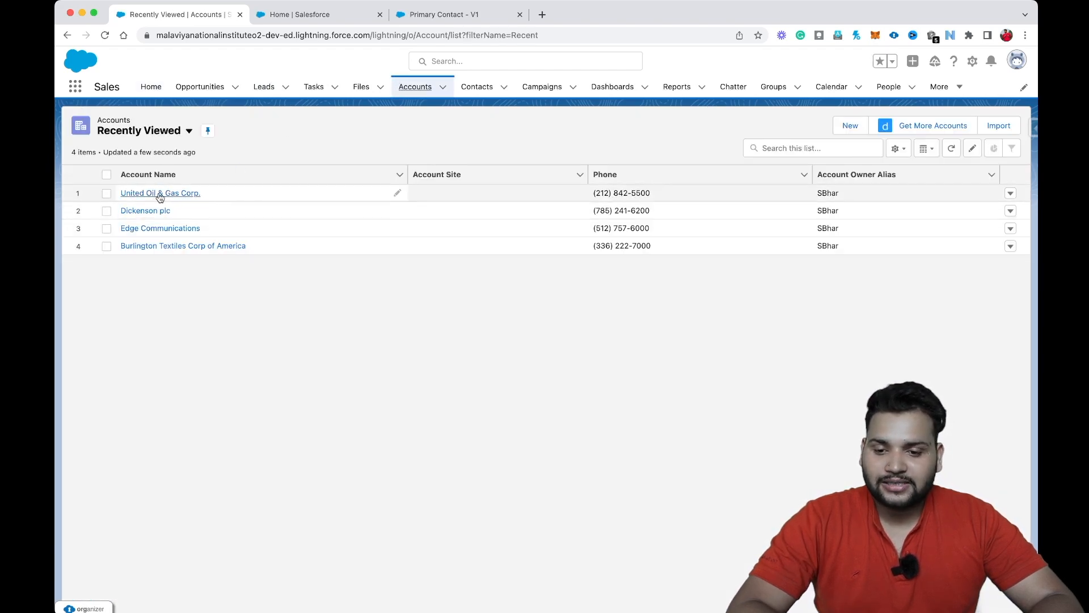
click(163, 193)
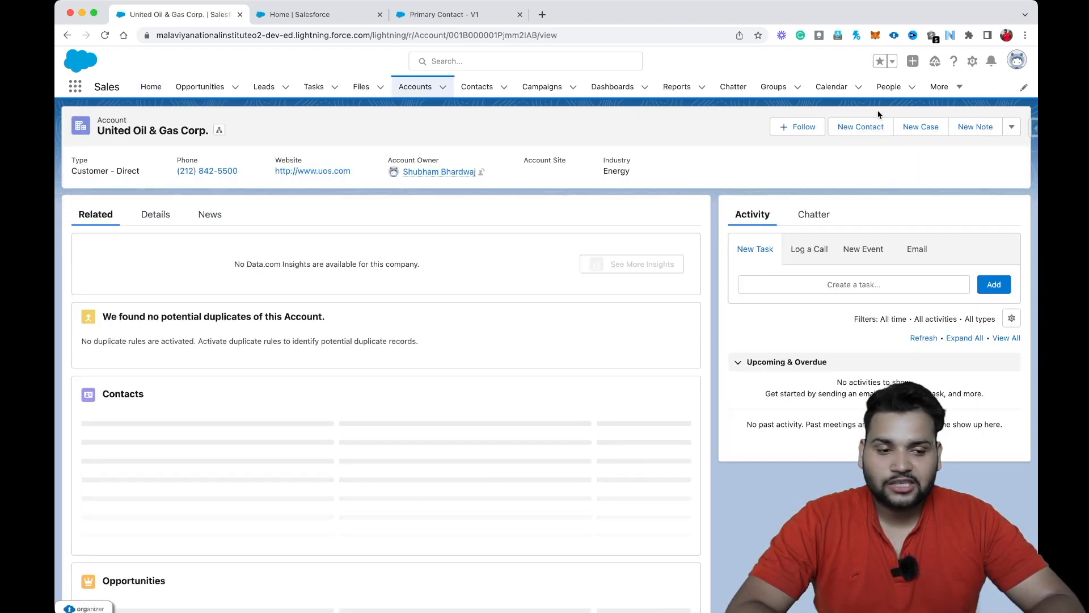
click(972, 61)
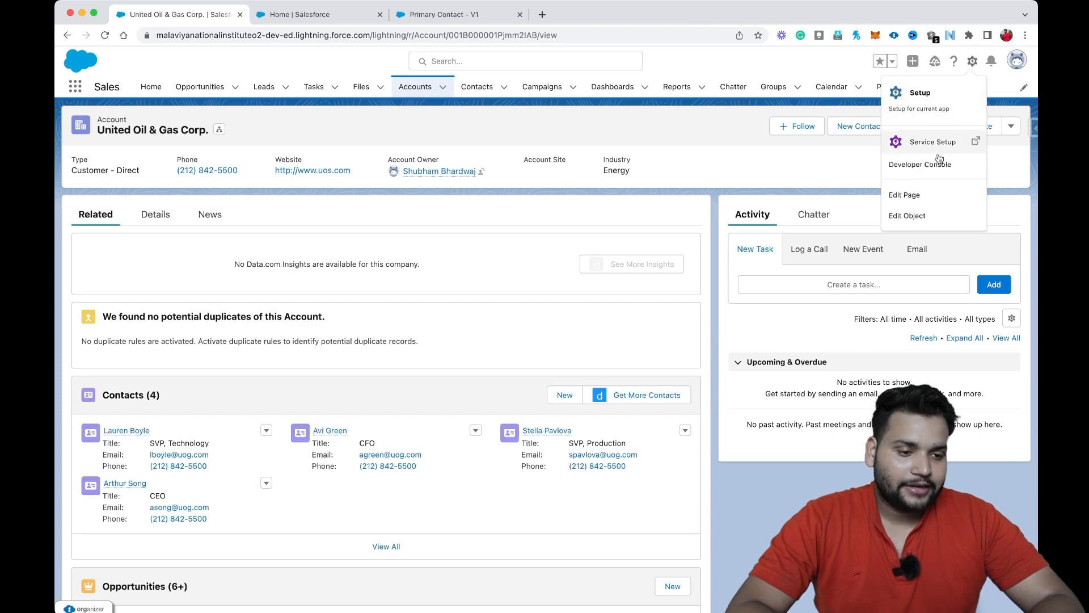
click(916, 195)
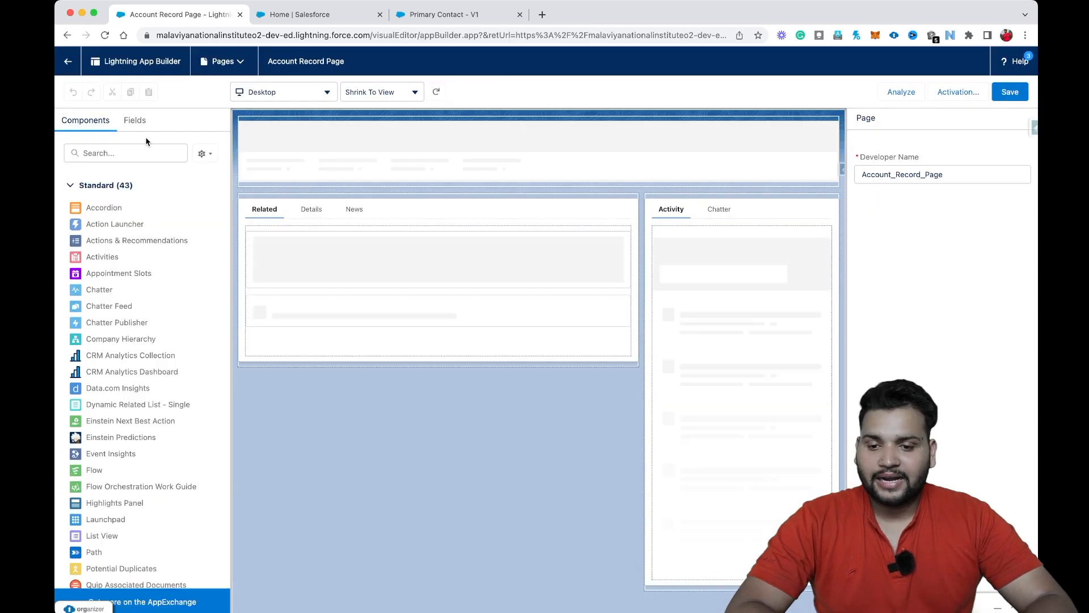
Step: Add a Flow component above the Activity section of the account record page and set its flow to Primary Contact
click(127, 153)
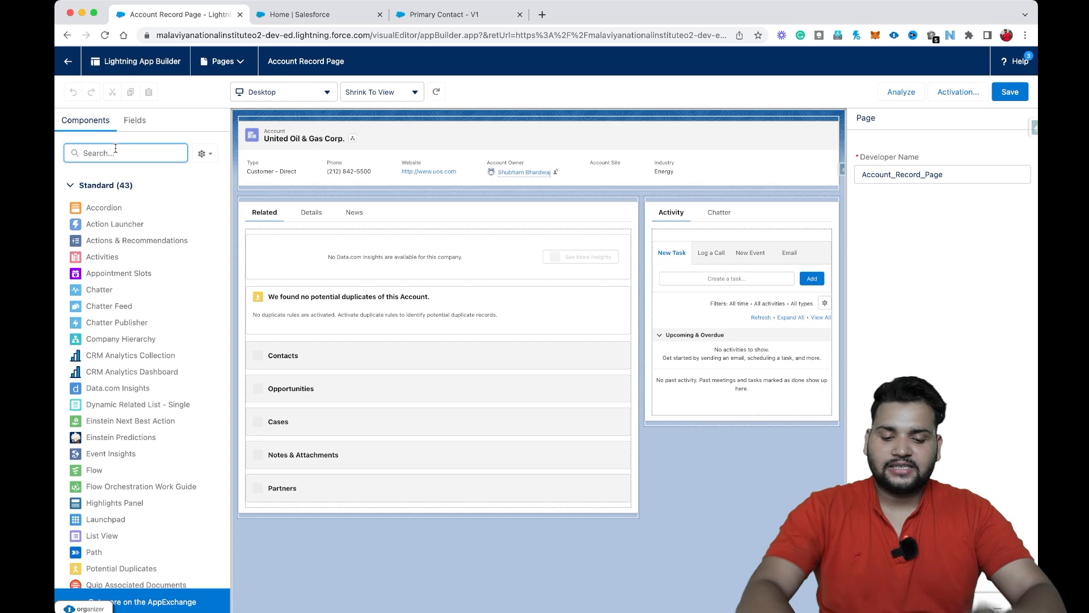
text(flow)
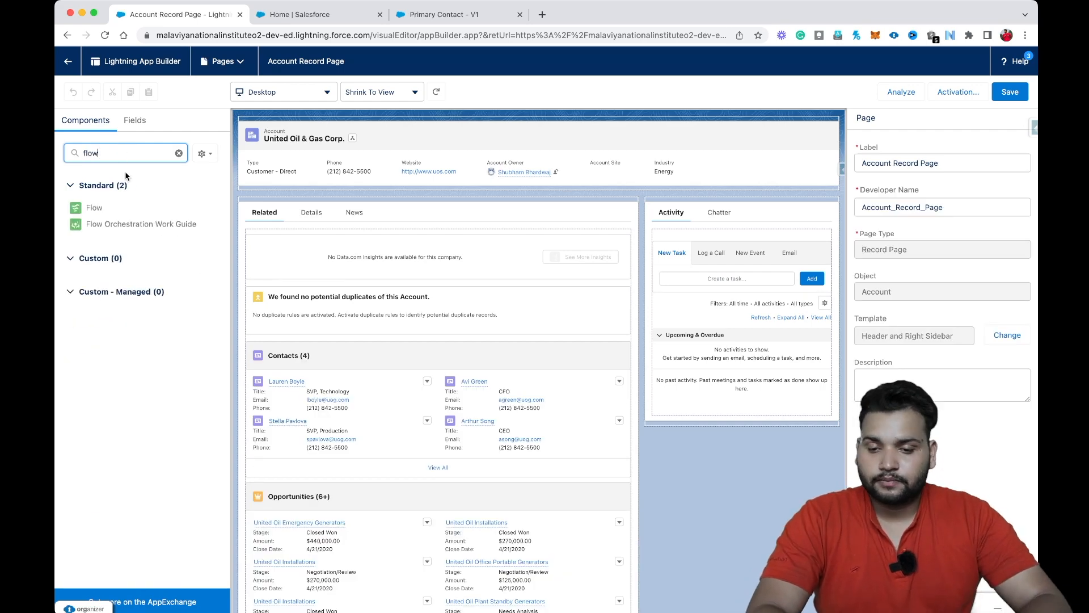
drag(98, 206, 699, 209)
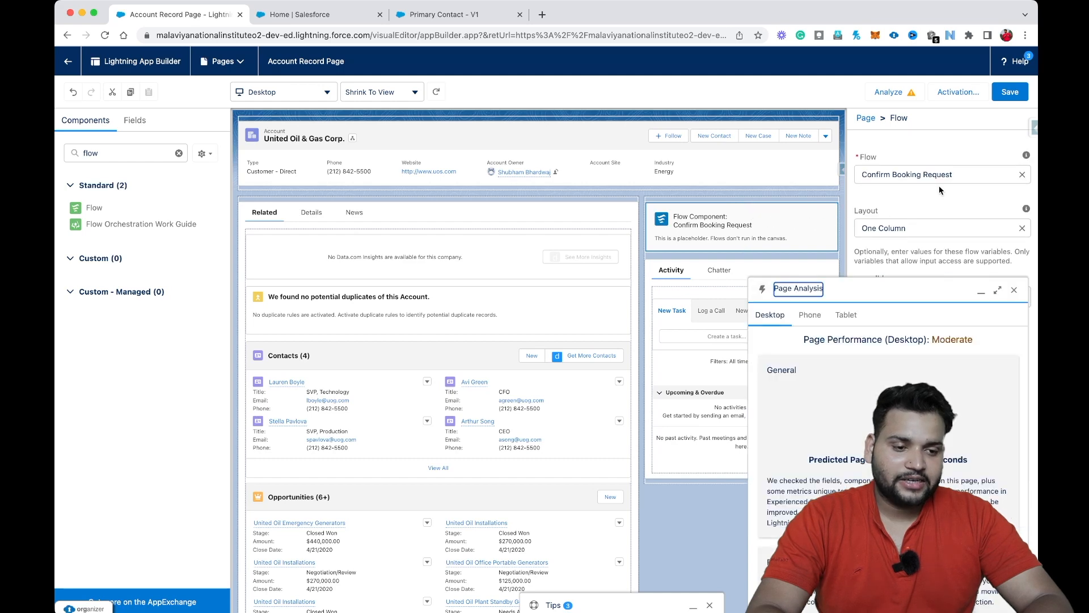
click(1022, 214)
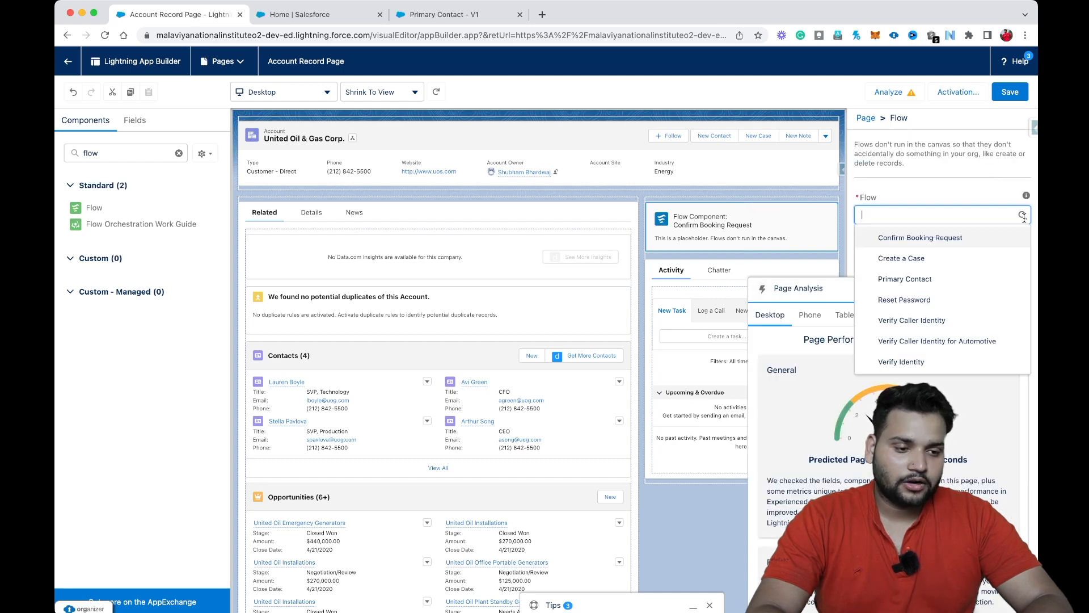
click(906, 278)
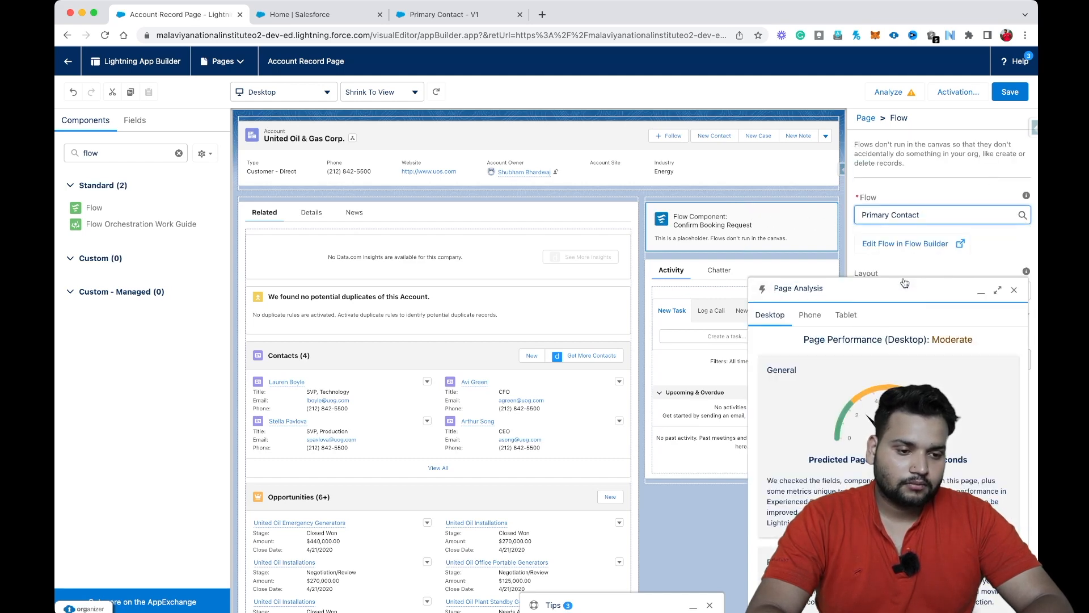
click(1015, 290)
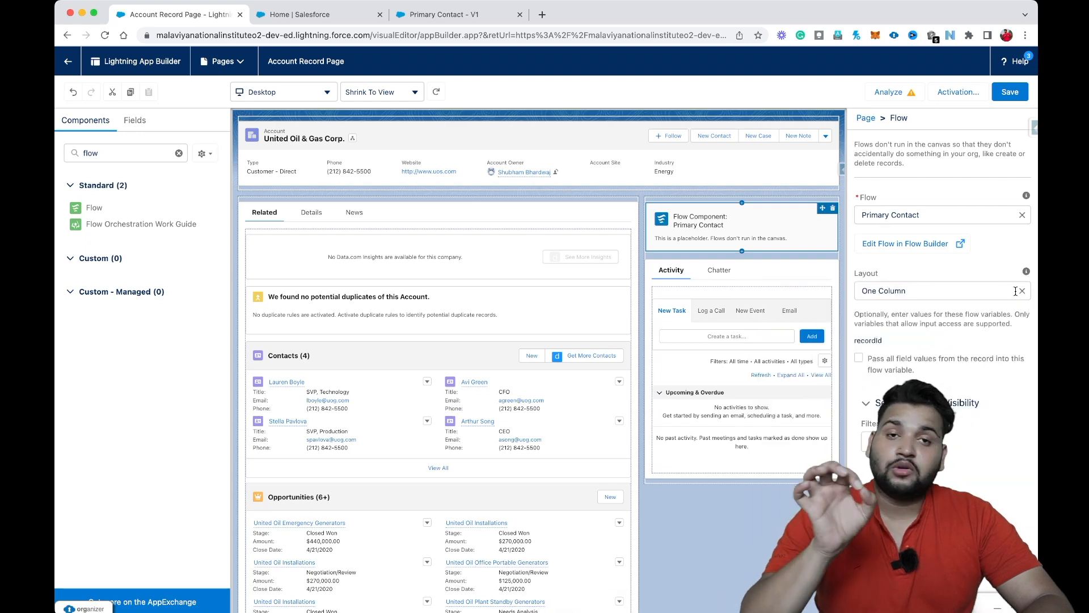
Step: Pass all field values from the record into the recordId flow variable, then save the page and return to the account record
click(859, 357)
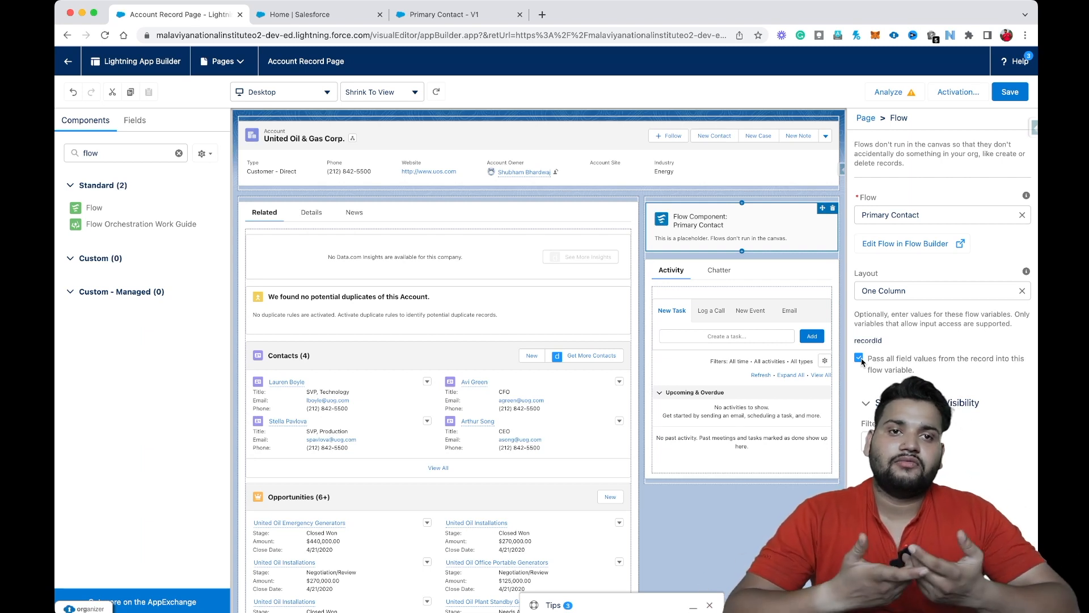
click(1009, 94)
click(66, 35)
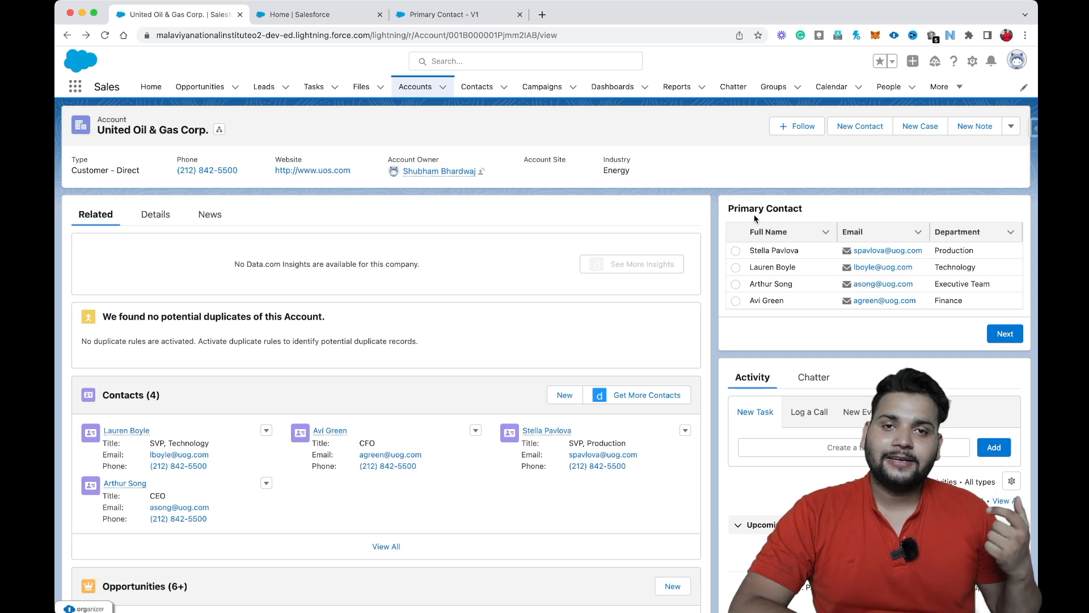
Step: Select the Production department contact in the Primary Contact flow and examine the Primary field in that contact's details, returning to the account
click(736, 250)
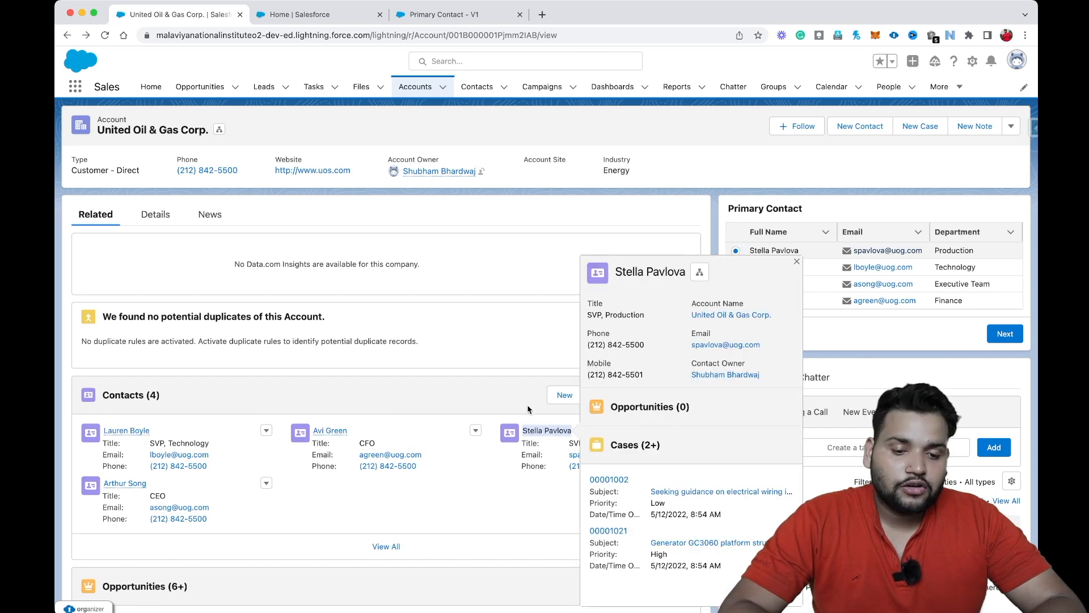
click(538, 429)
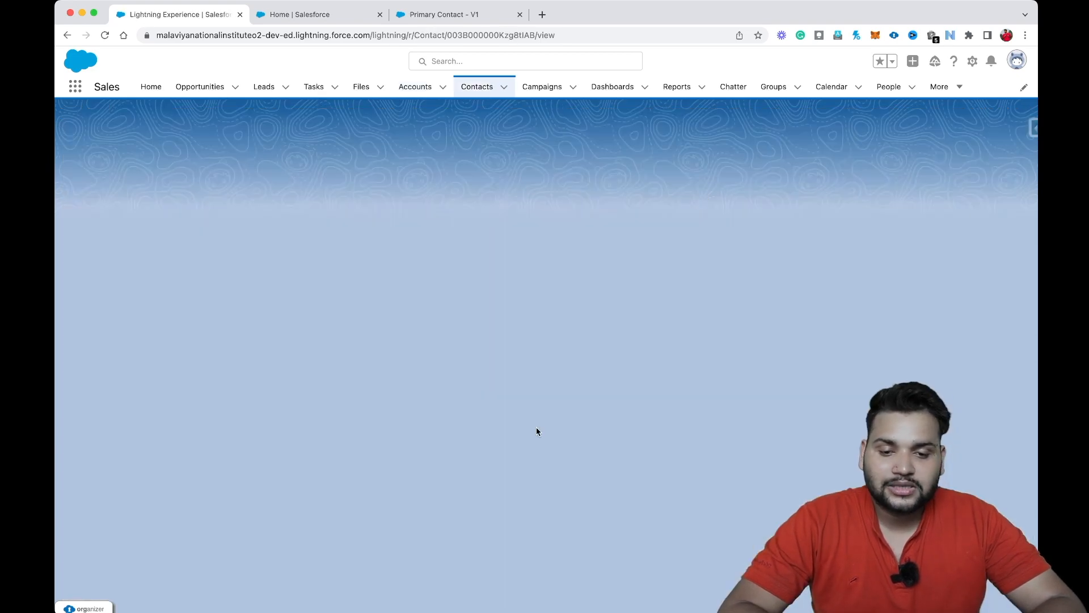
click(155, 215)
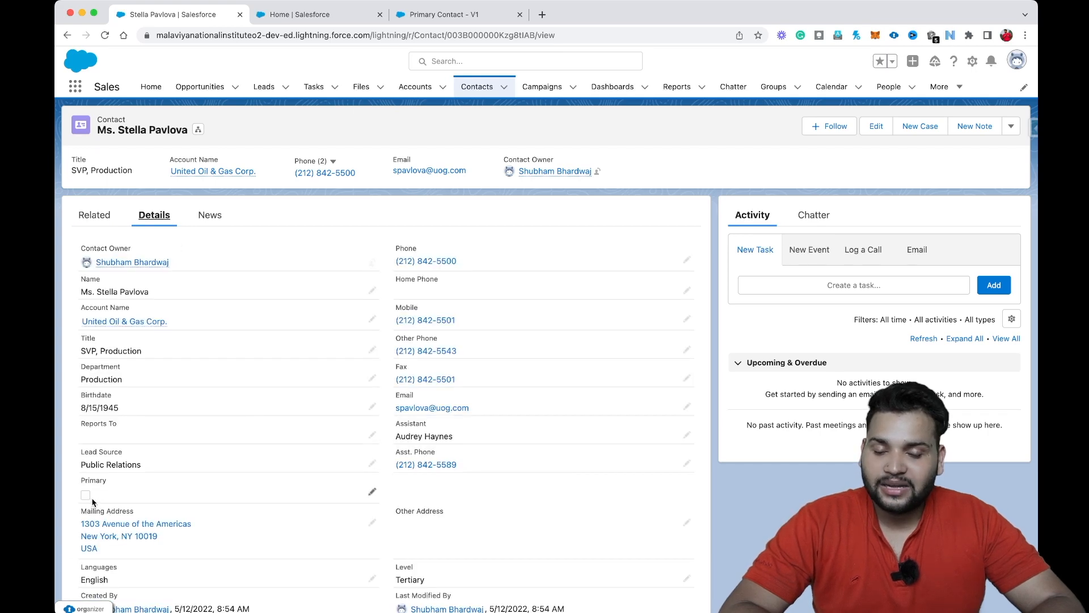
click(67, 35)
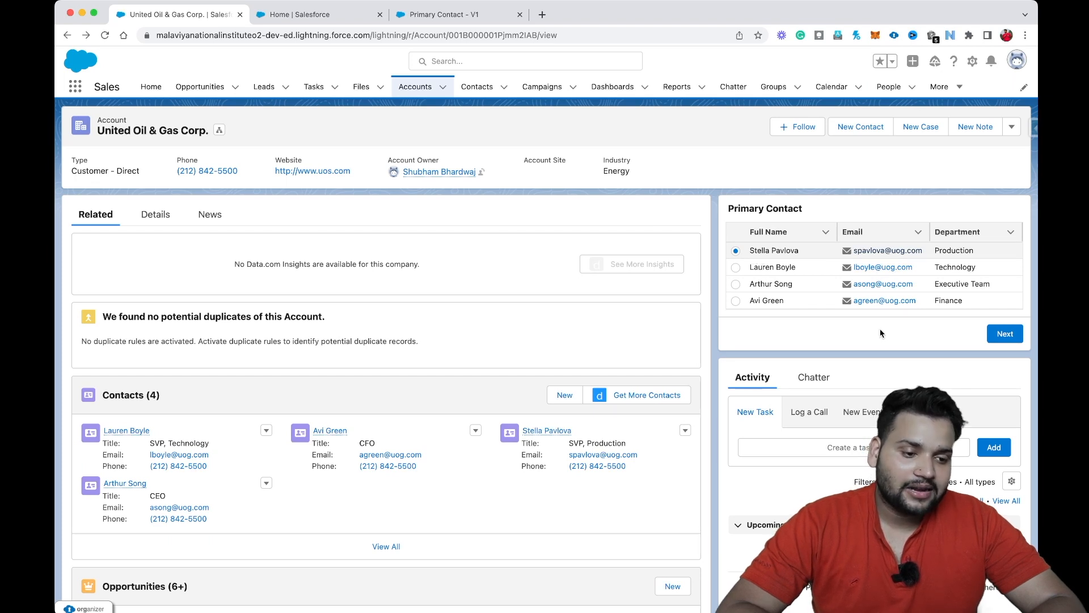
Step: Submit the selected contact and finish the Primary Contact flow, then check the Primary field in the Production contact's details
click(997, 343)
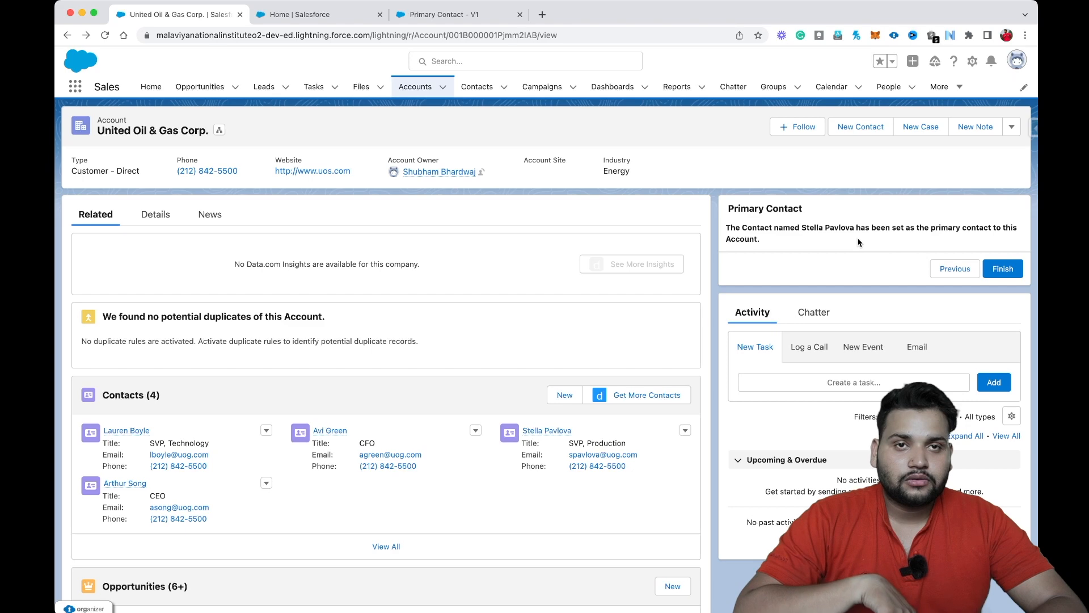
click(1001, 269)
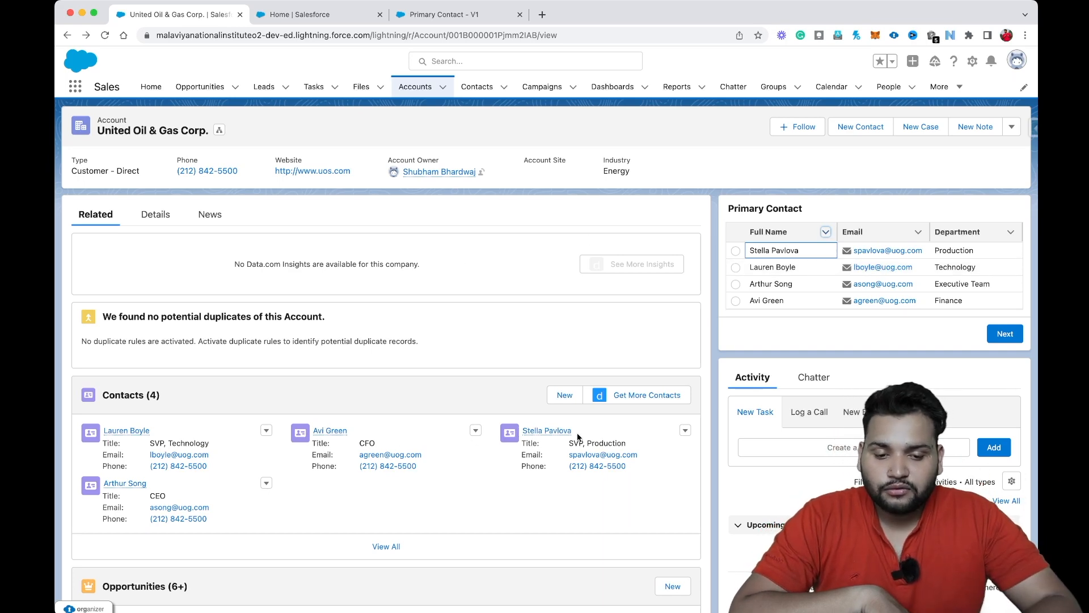
click(558, 436)
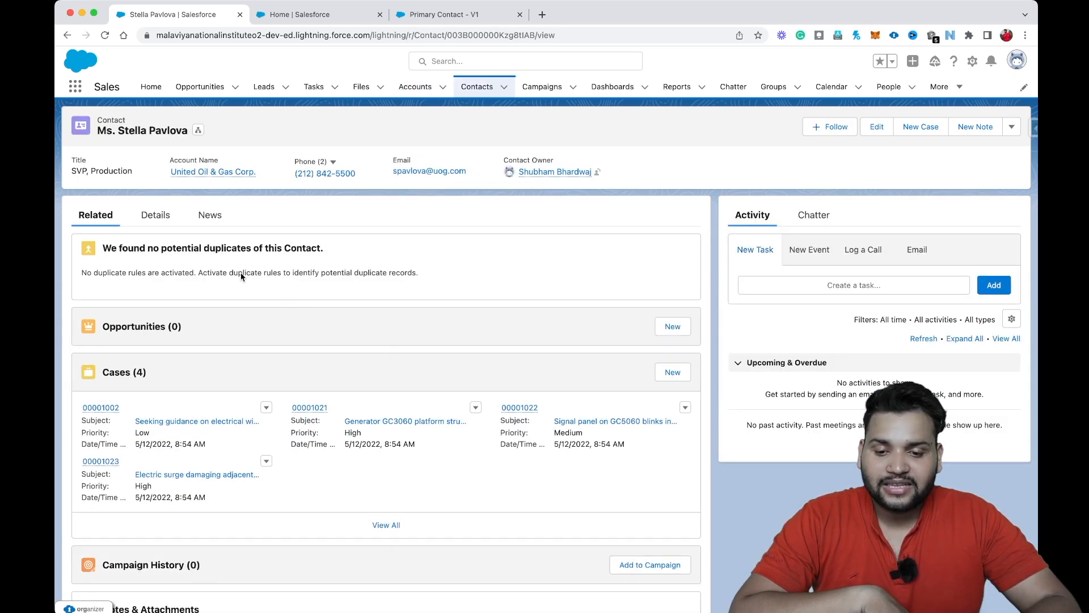
click(161, 218)
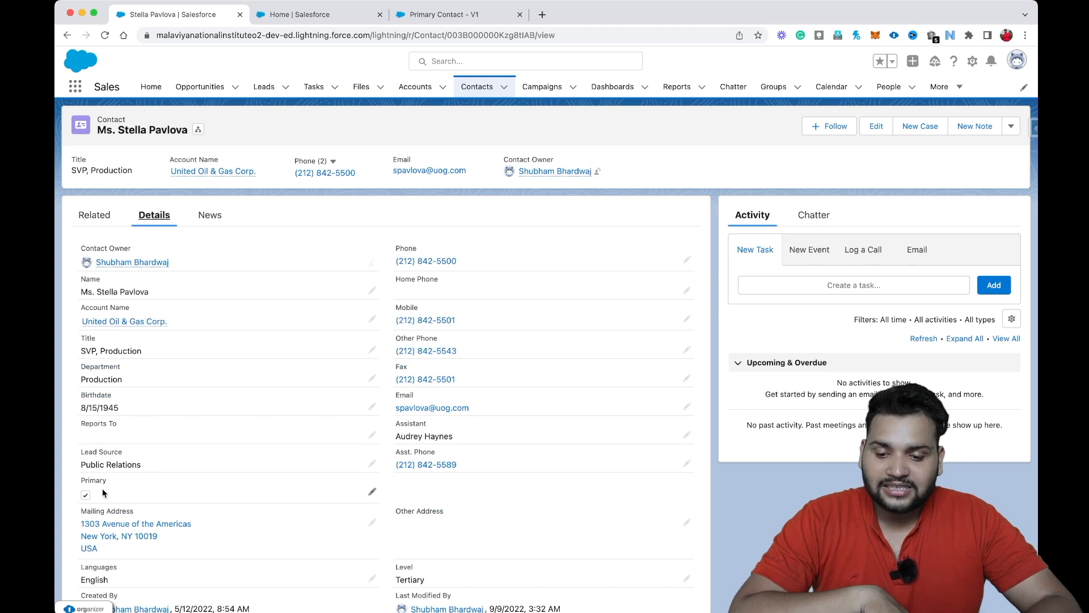